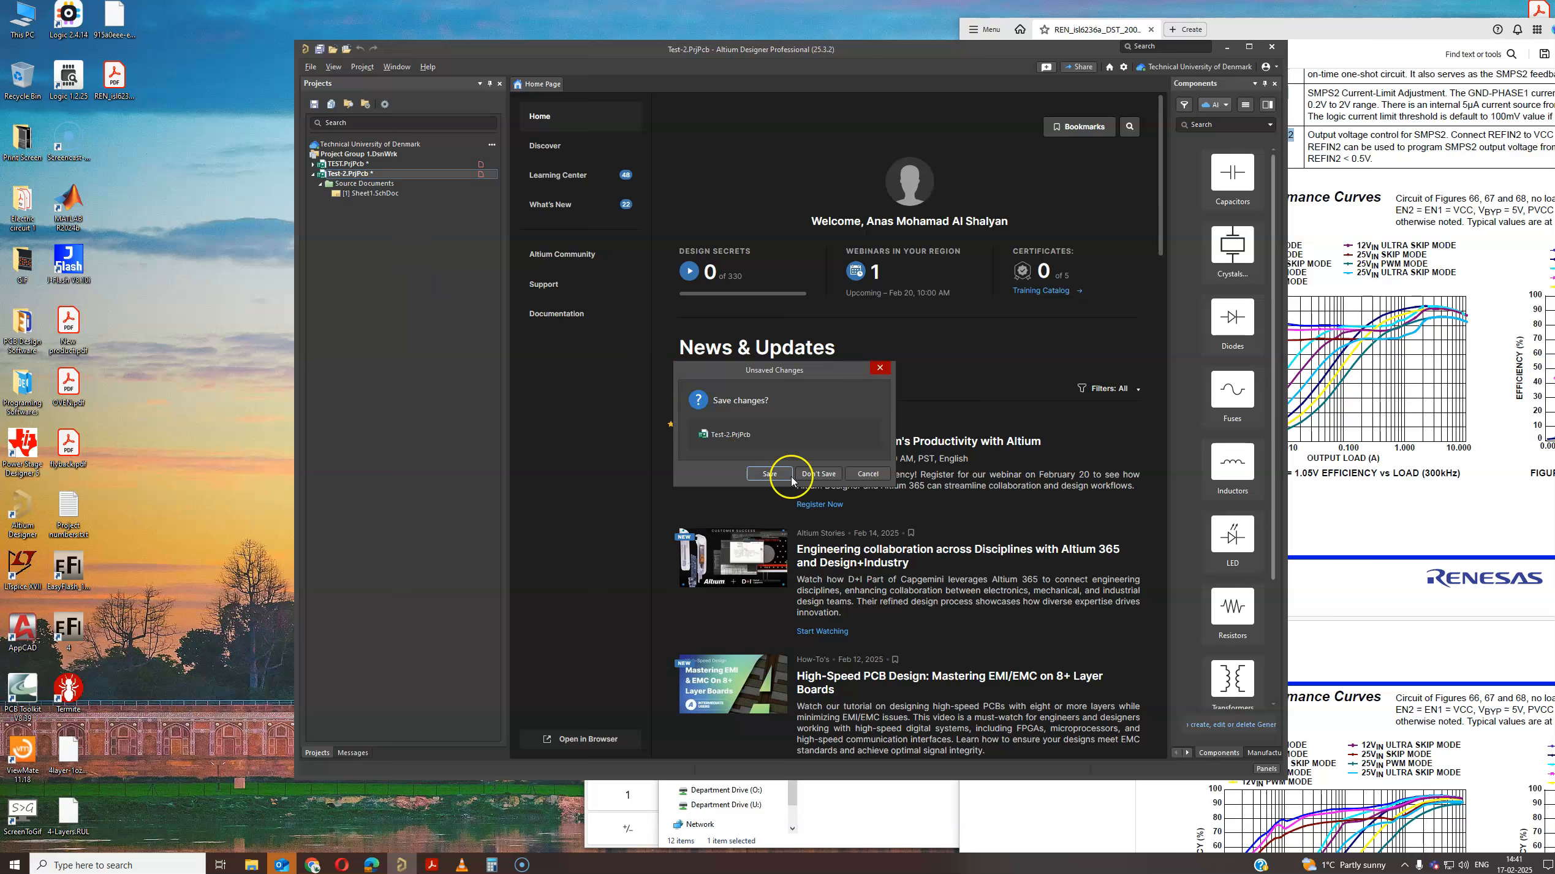
- Discard the unsaved changes to Test-2.PrjPcb and create an empty local PCB project named PCB_Project23
{"action": "left_click", "coordinate": [818, 473]}
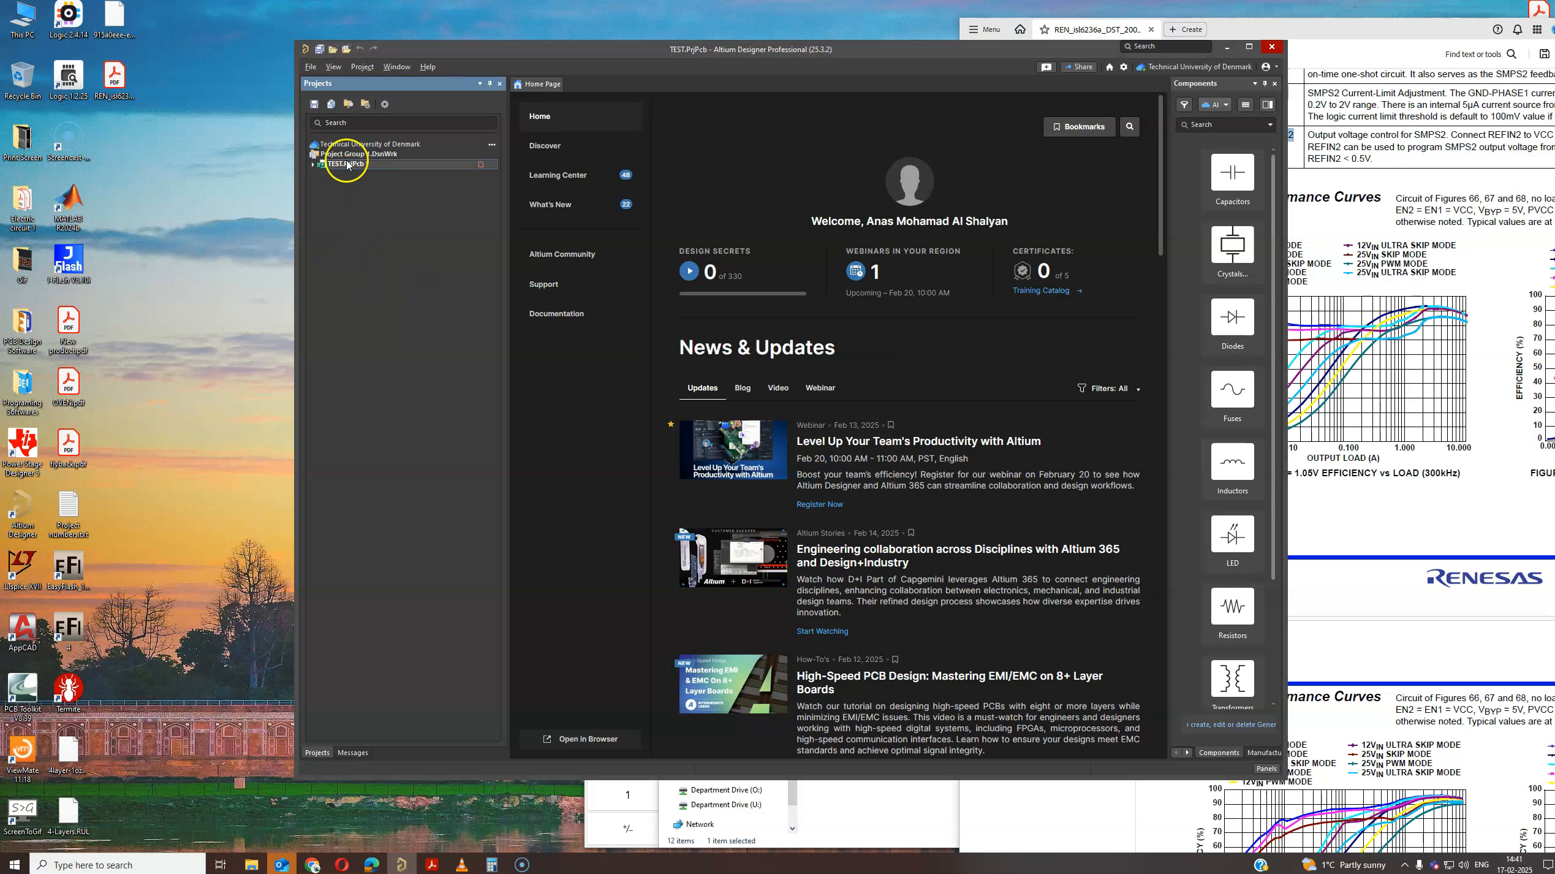
{"action": "left_click", "coordinate": [311, 66]}
{"action": "left_click", "coordinate": [404, 87]}
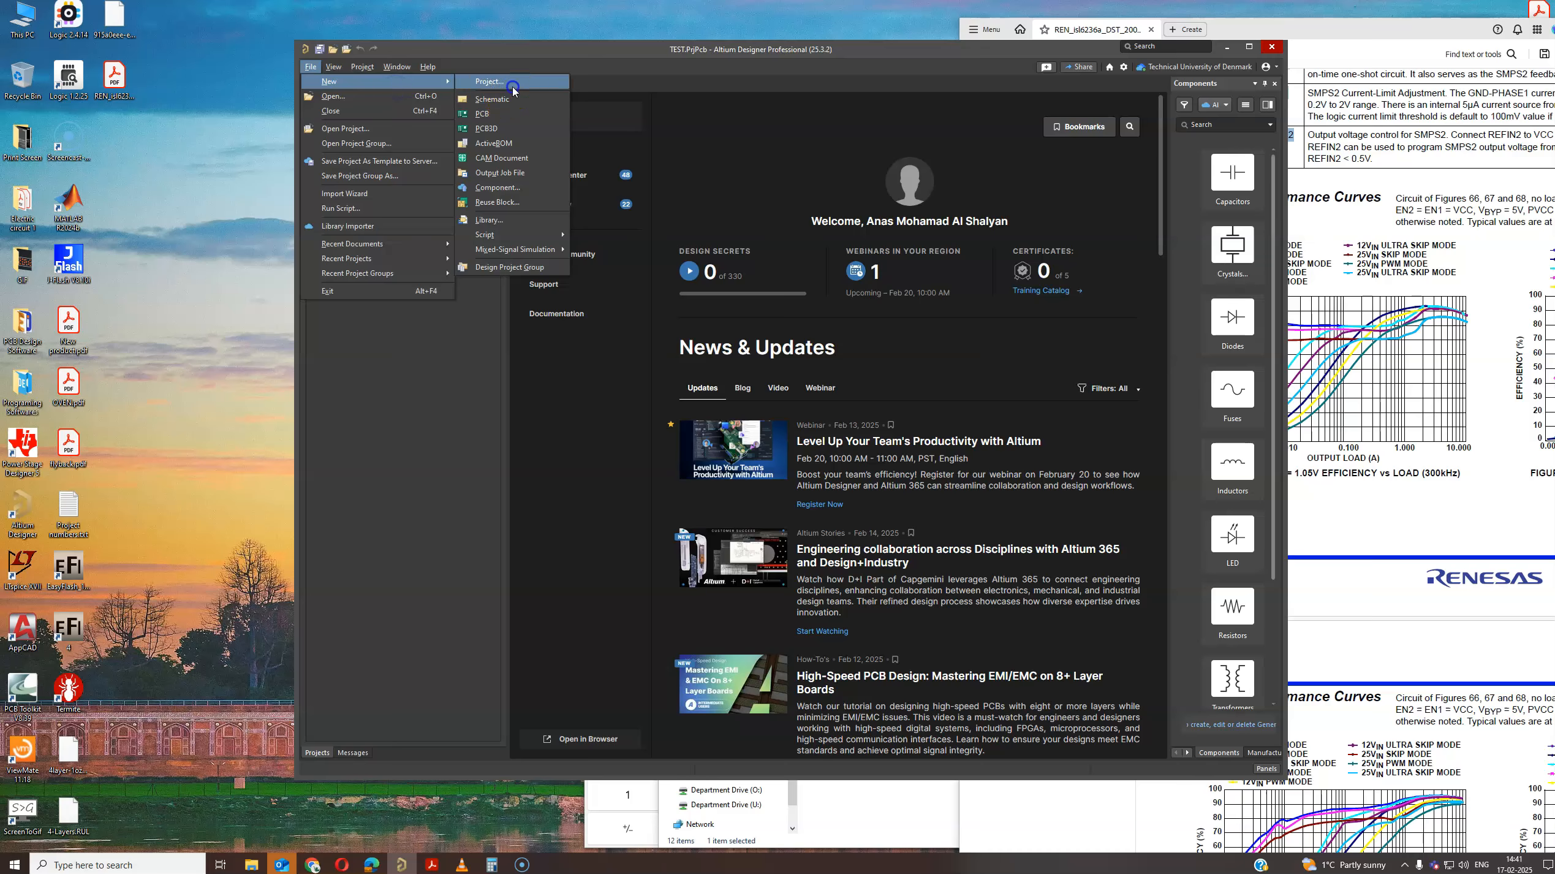
{"action": "left_click", "coordinate": [513, 88]}
{"action": "left_click", "coordinate": [869, 293]}
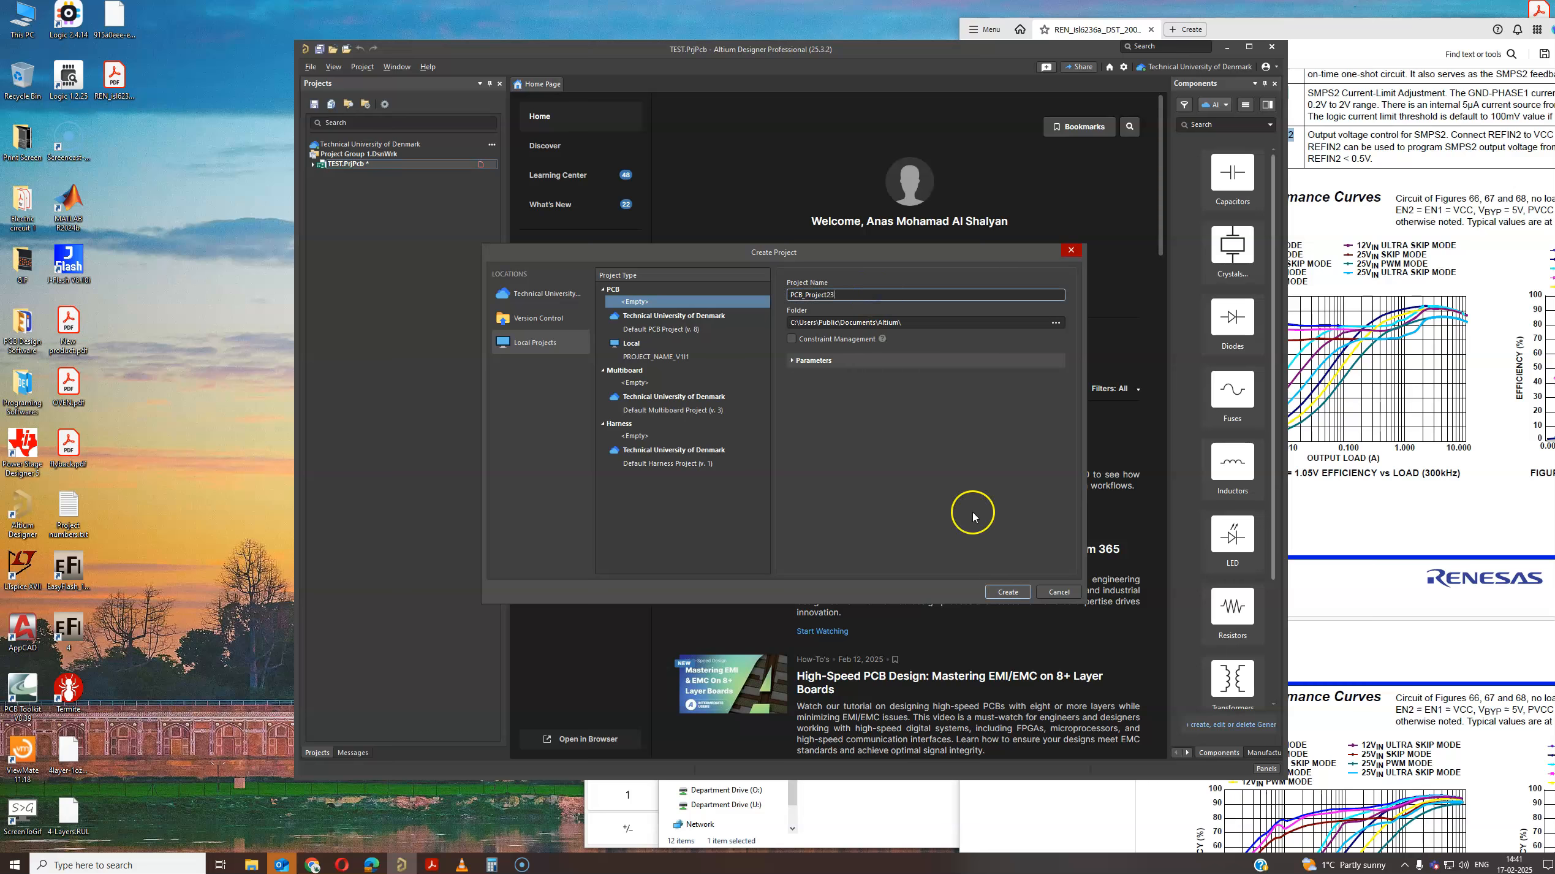
{"action": "left_click", "coordinate": [1008, 591]}
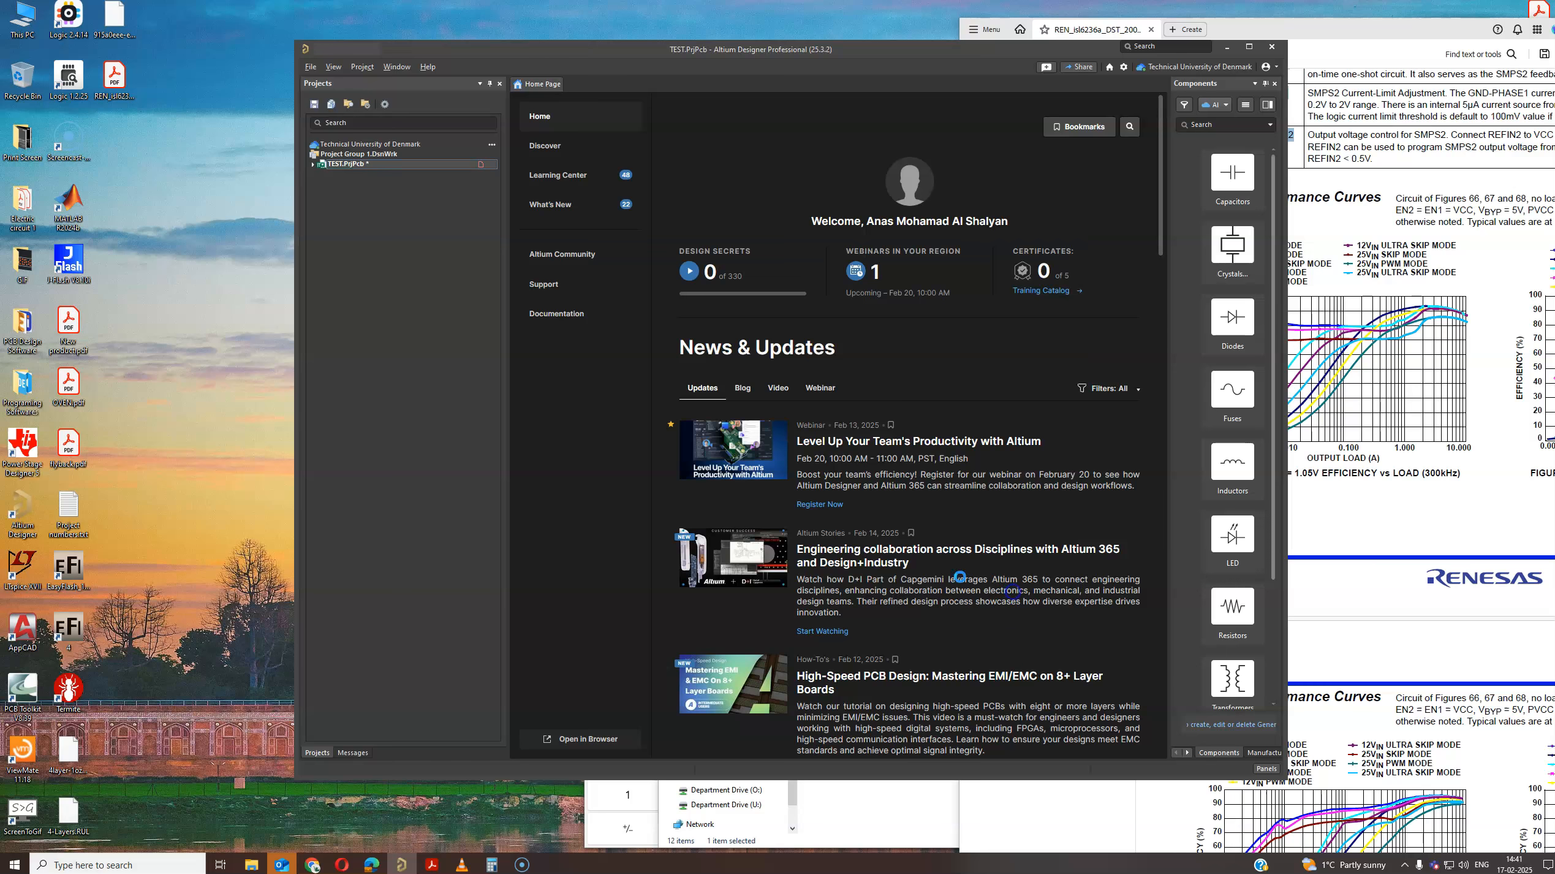
- Add a new schematic to PCB_Project23 and save it as Sheet1.SchDoc in the project folder
{"action": "right_click", "coordinate": [356, 175]}
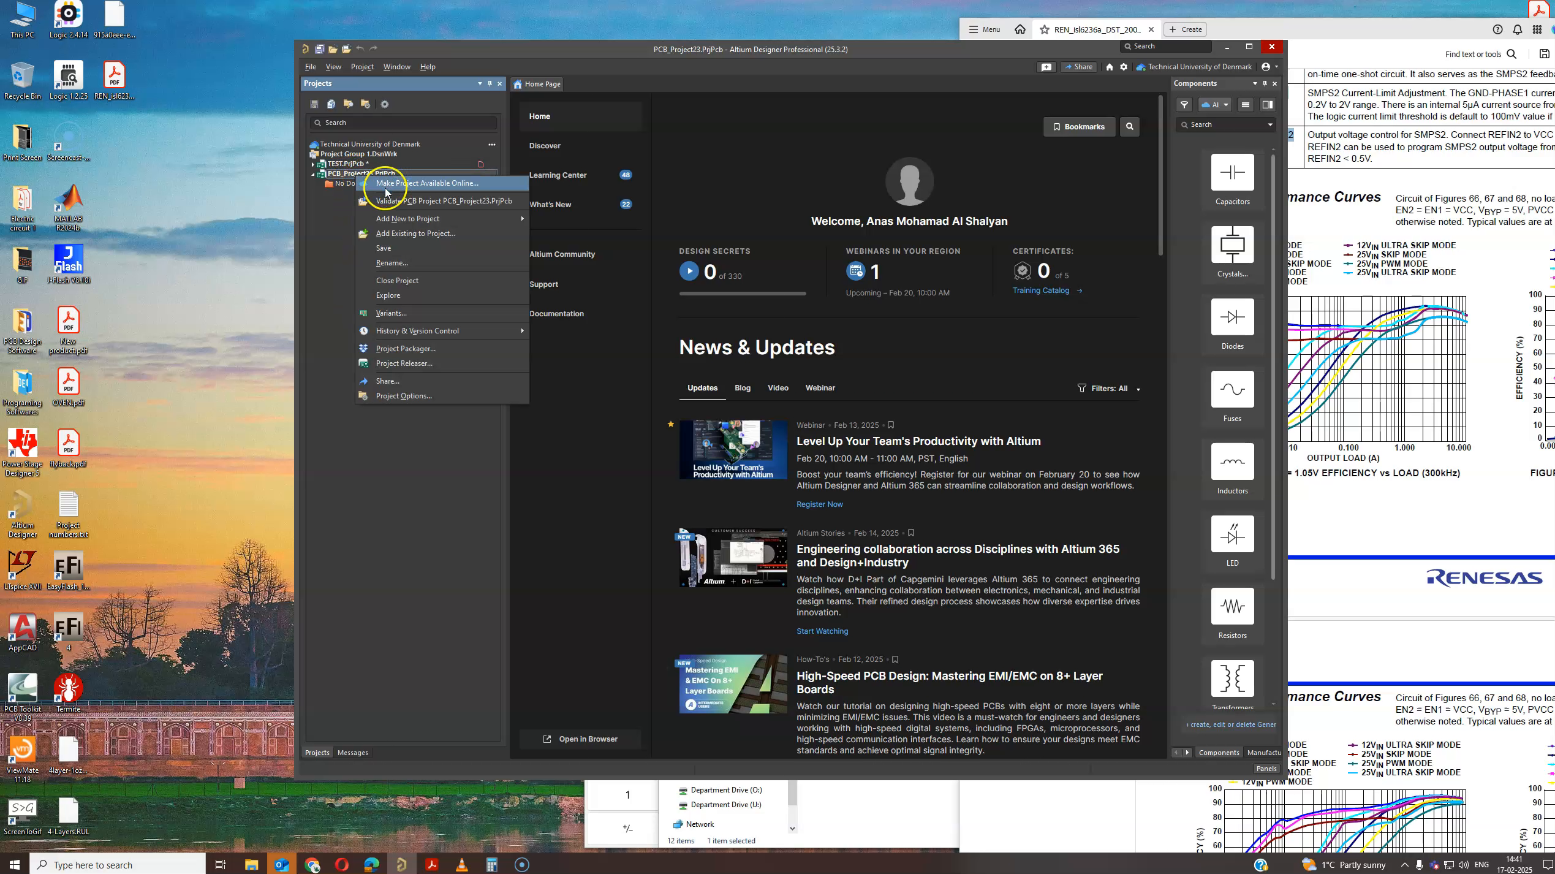
{"action": "mouse_move", "coordinate": [503, 218]}
{"action": "left_click", "coordinate": [564, 219]}
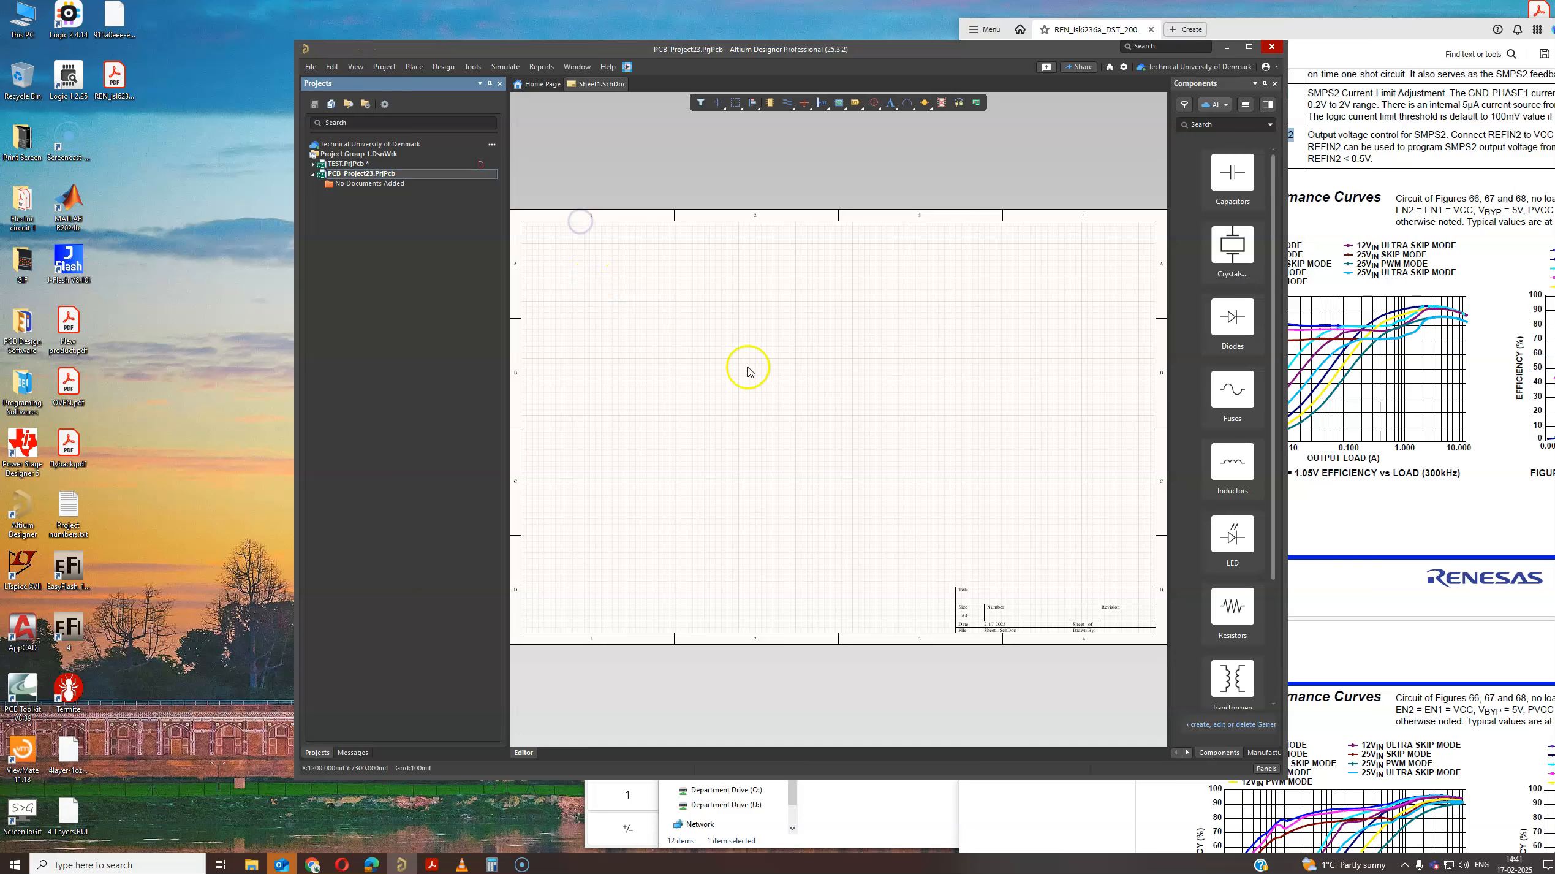
{"action": "key", "text": "ctrl+s"}
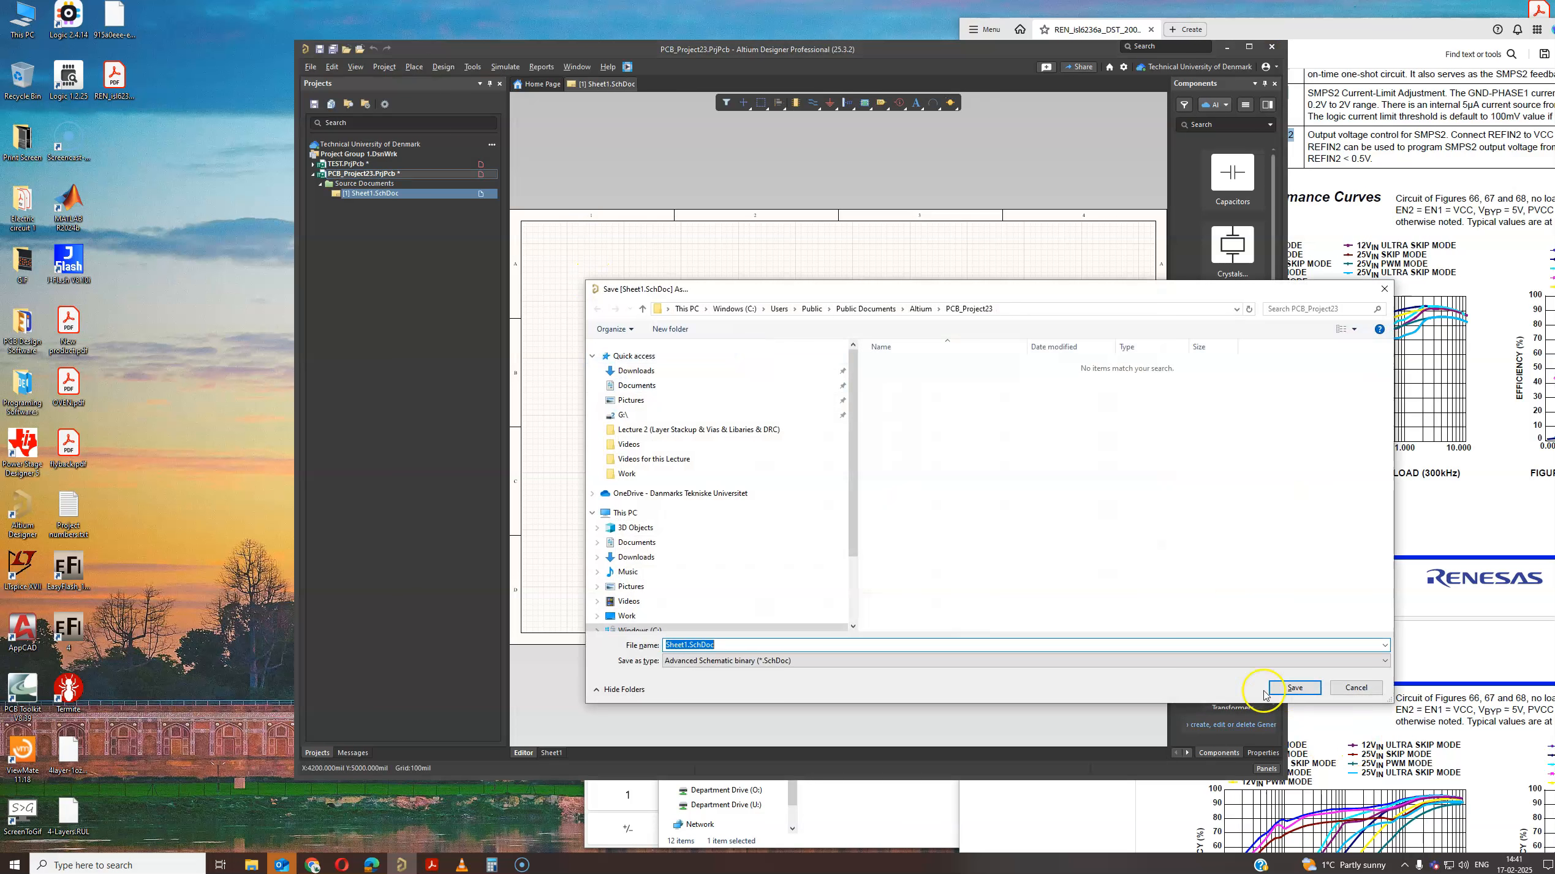
{"action": "left_click", "coordinate": [1291, 687]}
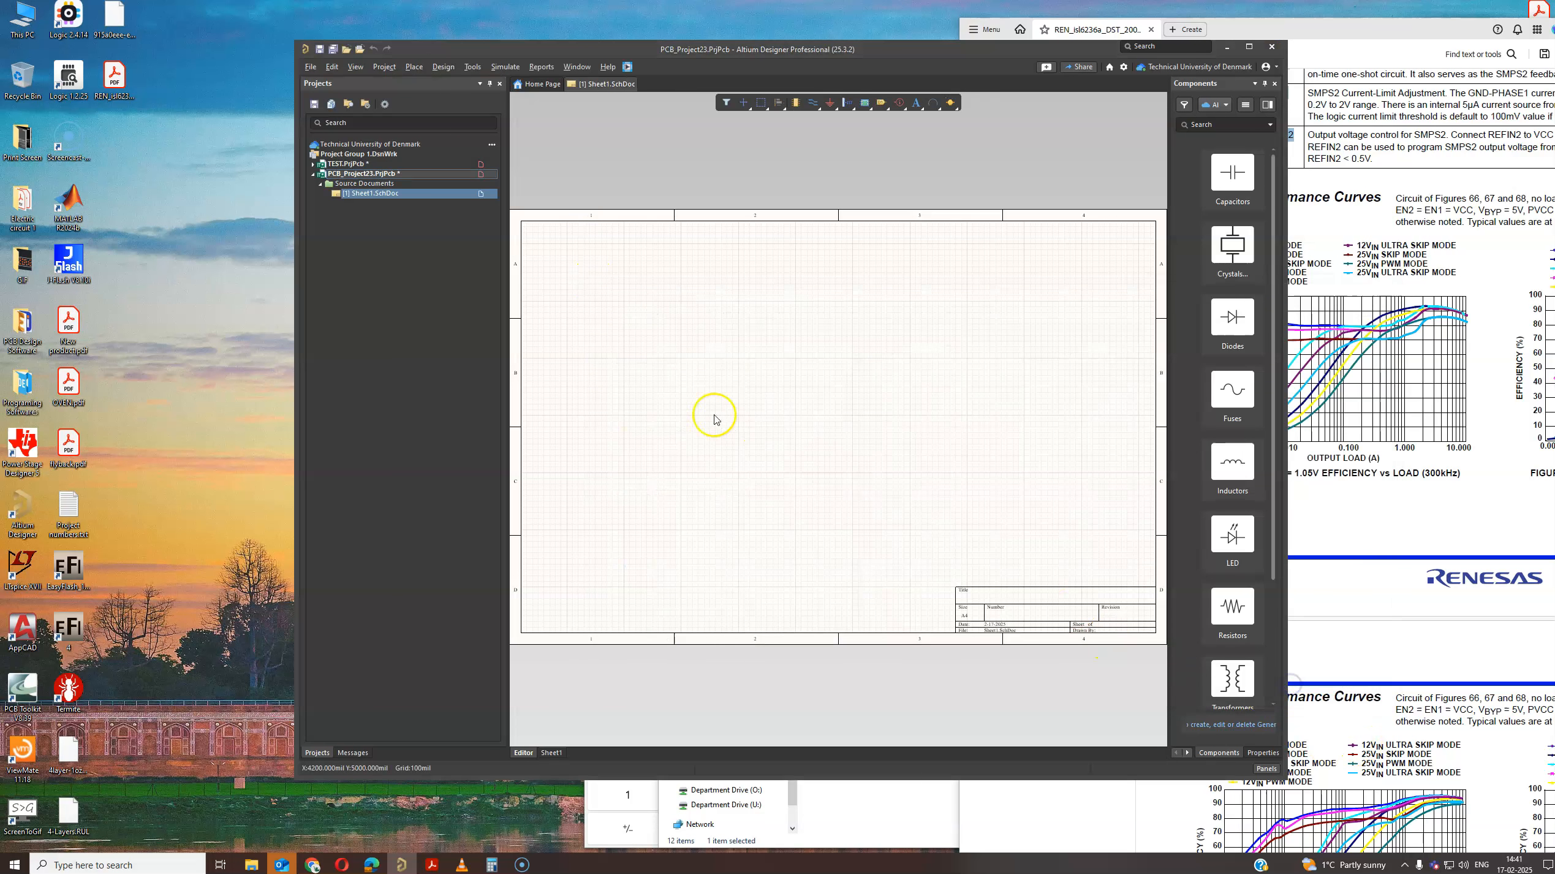
- Add a new schematic library to PCB_Project23
{"action": "right_click", "coordinate": [360, 175]}
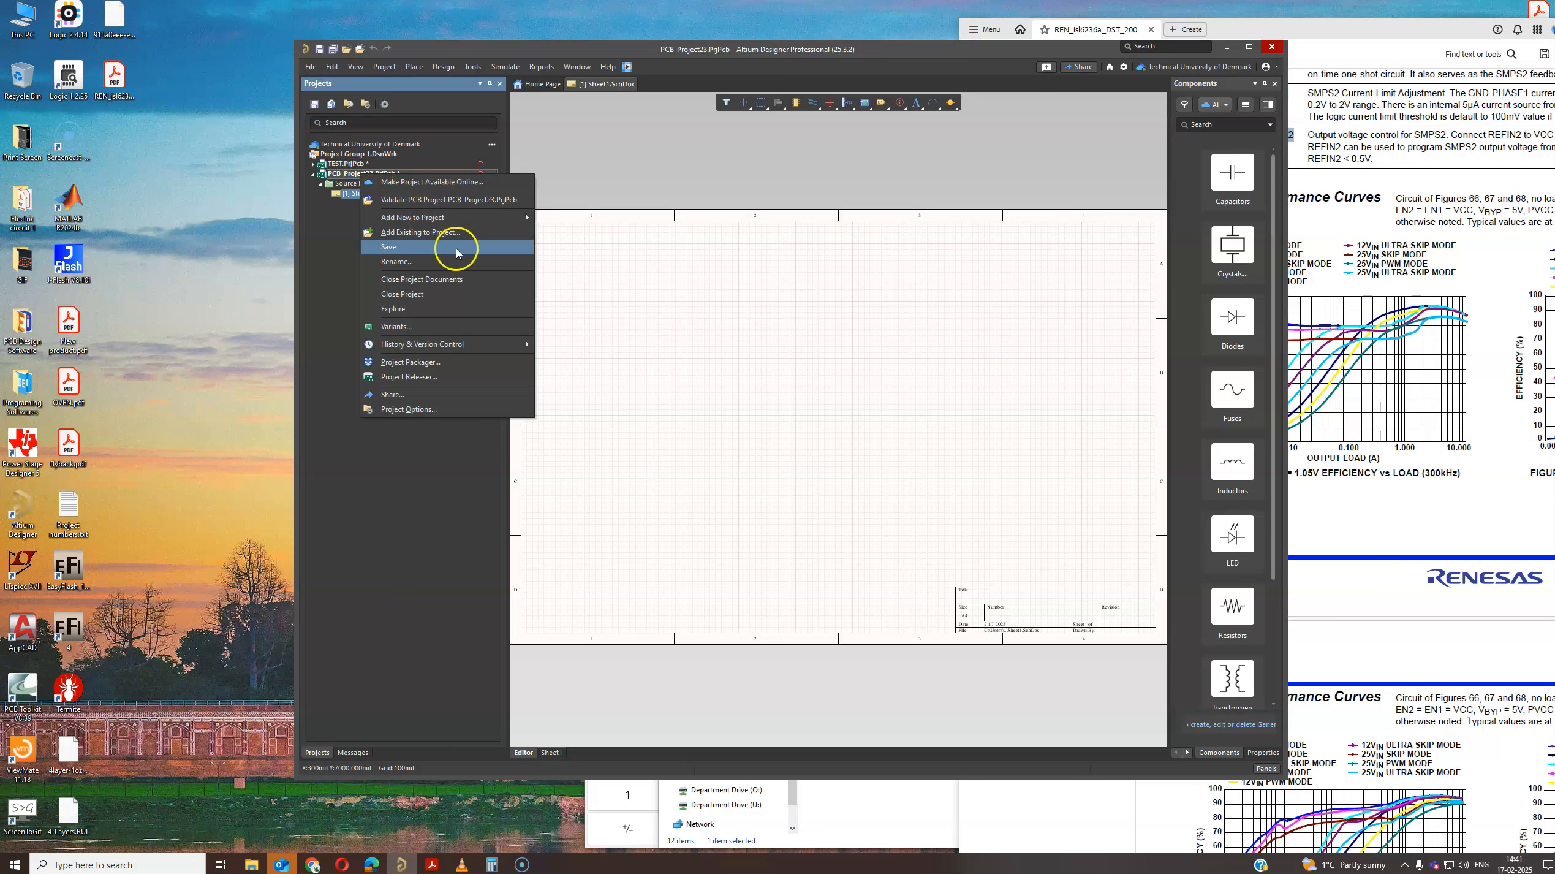
{"action": "mouse_move", "coordinate": [470, 220]}
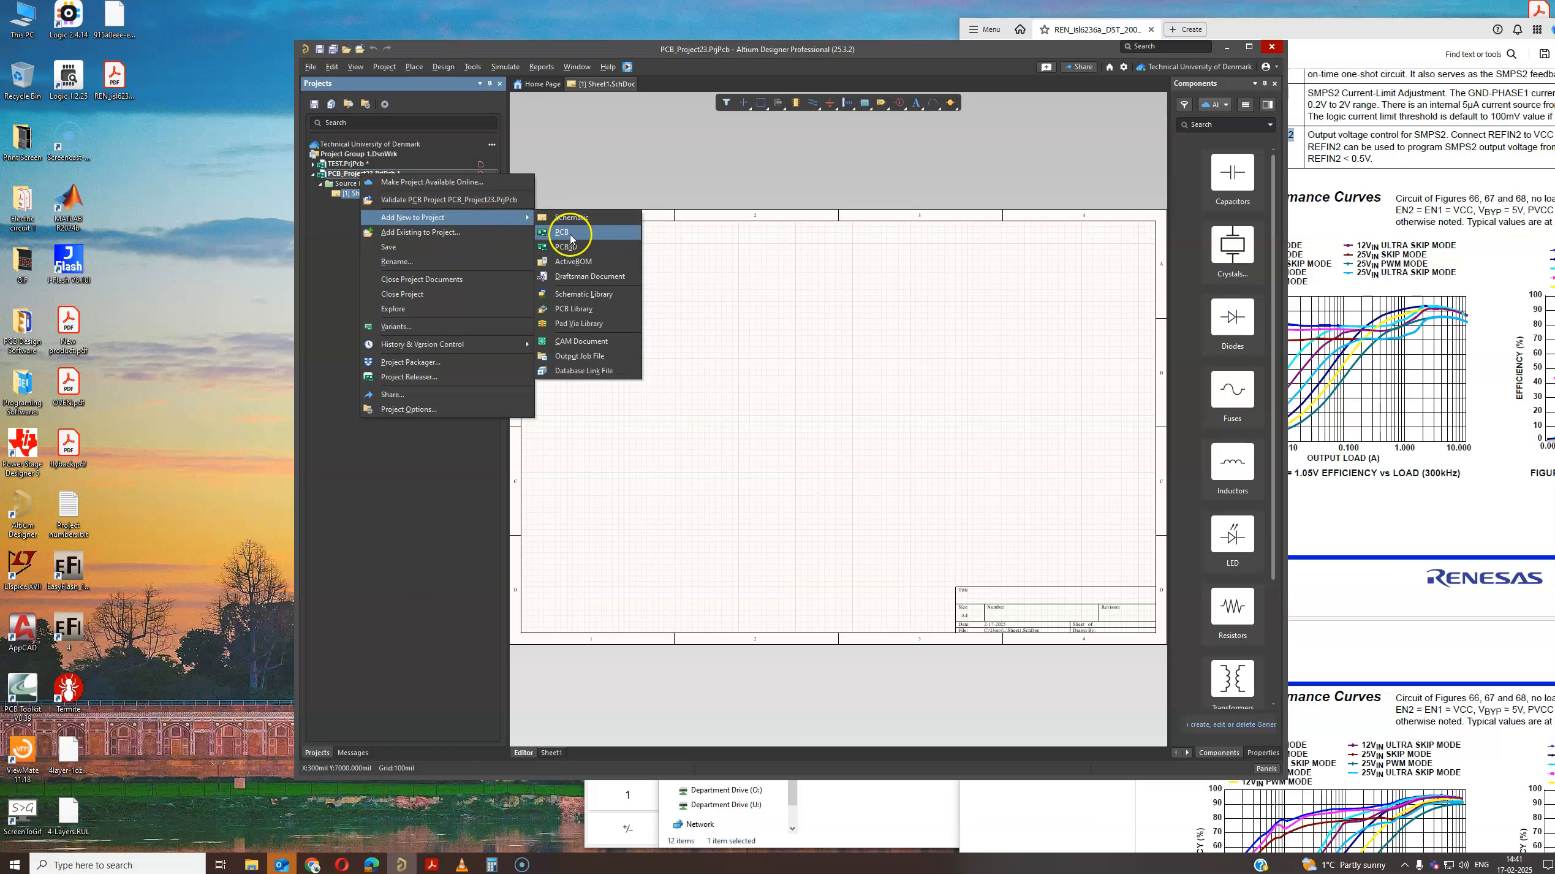
{"action": "left_click", "coordinate": [605, 299]}
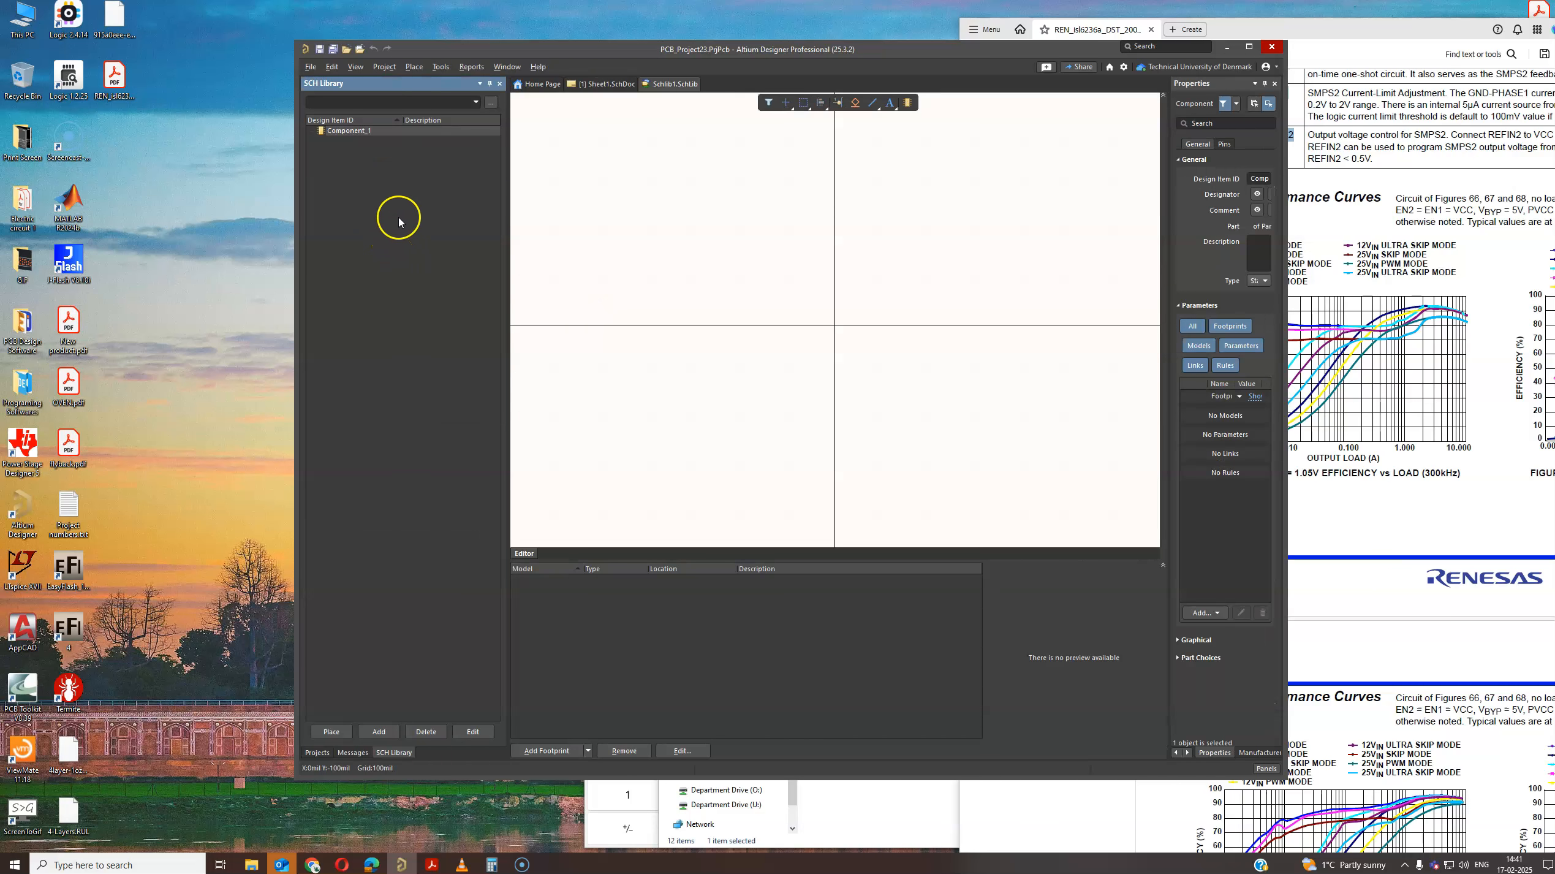
- Switch to the DigiKey product page for ISL6236AIRZ in the browser and copy its DigiKey part number
{"action": "left_click_drag", "start_coordinate": [839, 49], "coordinate": [705, 52]}
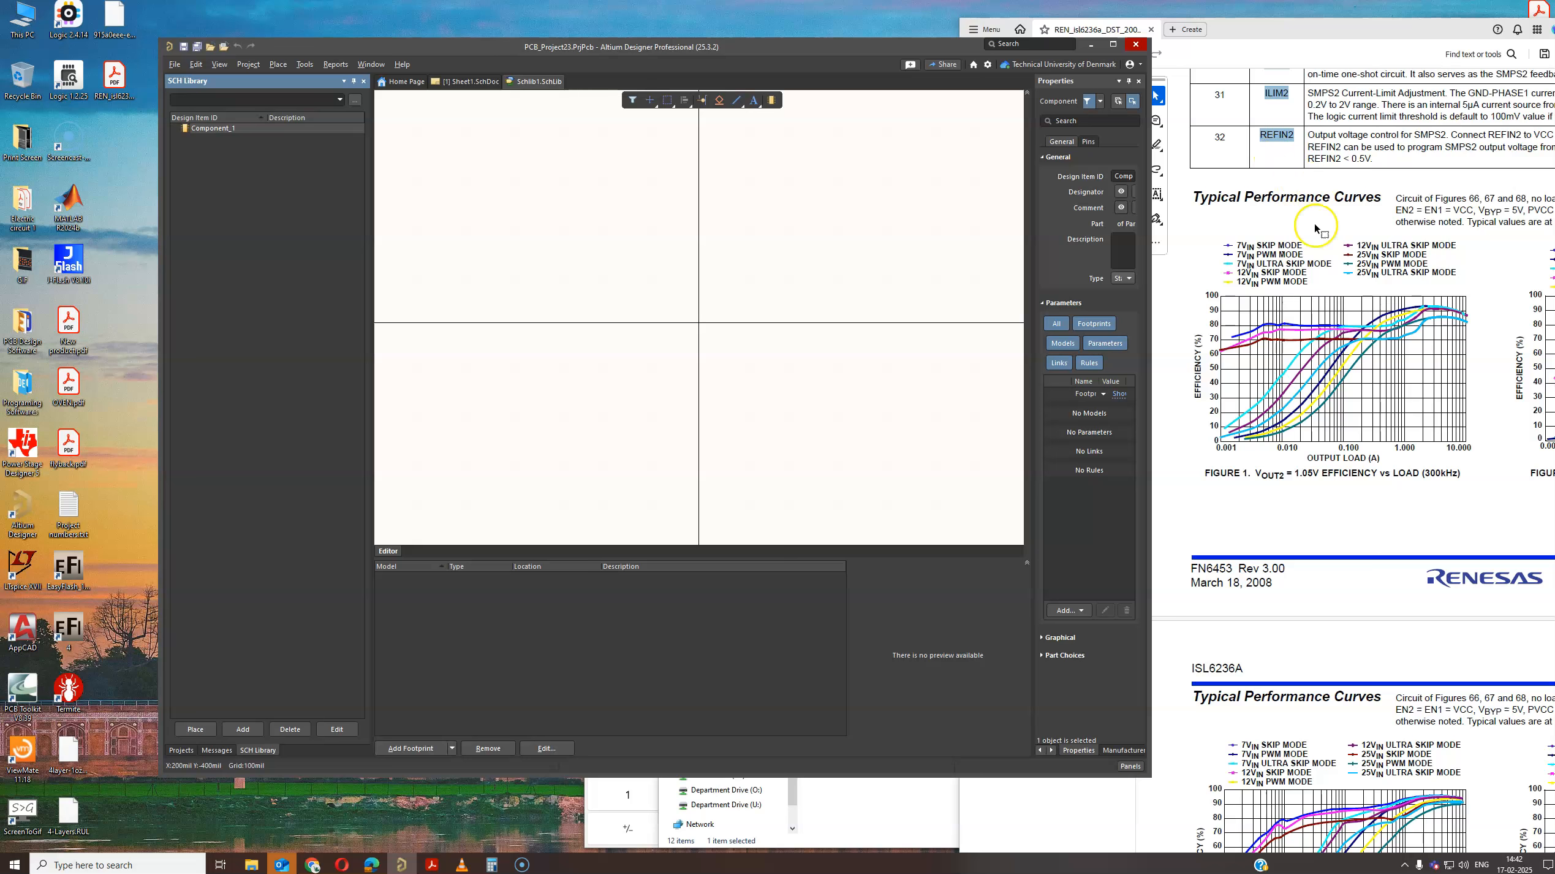
{"action": "left_click_drag", "start_coordinate": [1554, 254], "coordinate": [1294, 181]}
{"action": "scroll", "coordinate": [1297, 421], "scroll_direction": "up", "scroll_amount": 3}
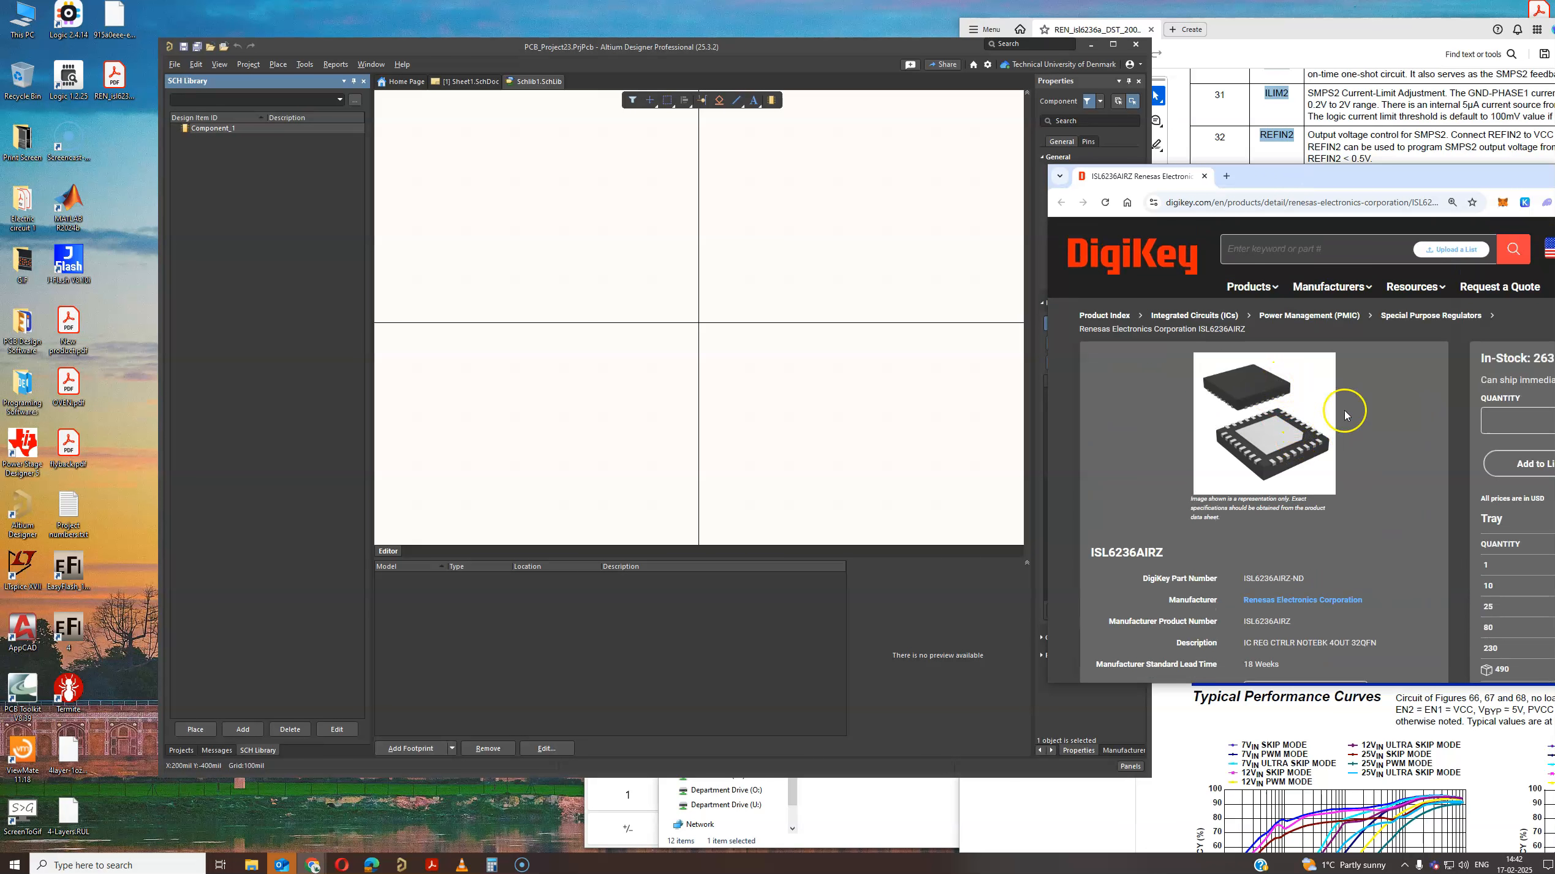
{"action": "scroll", "coordinate": [1345, 412], "scroll_direction": "down", "scroll_amount": 1}
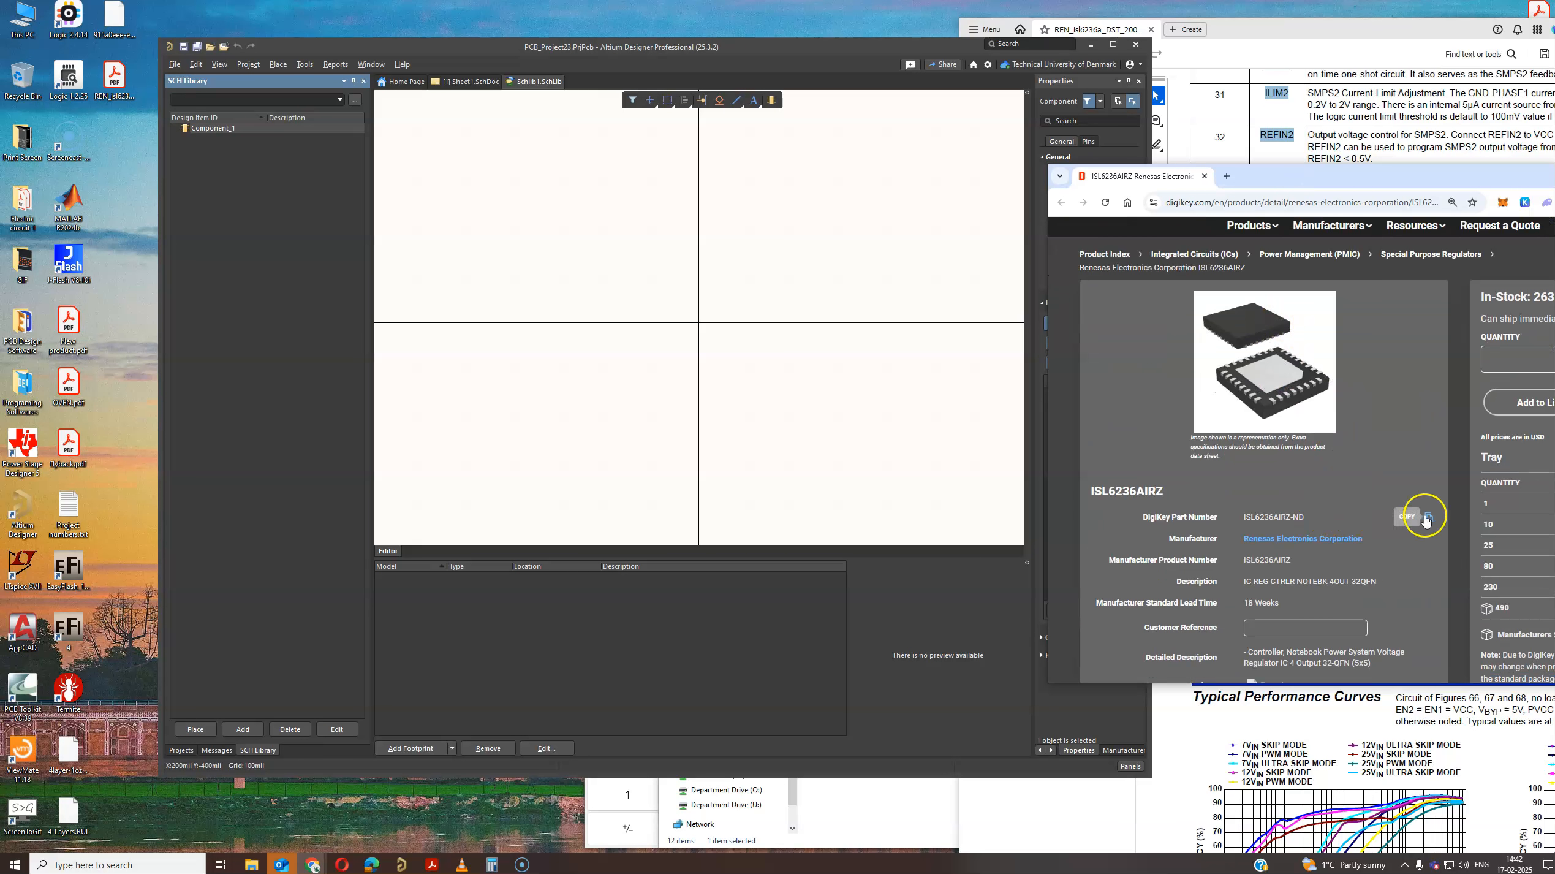
{"action": "left_click", "coordinate": [883, 43]}
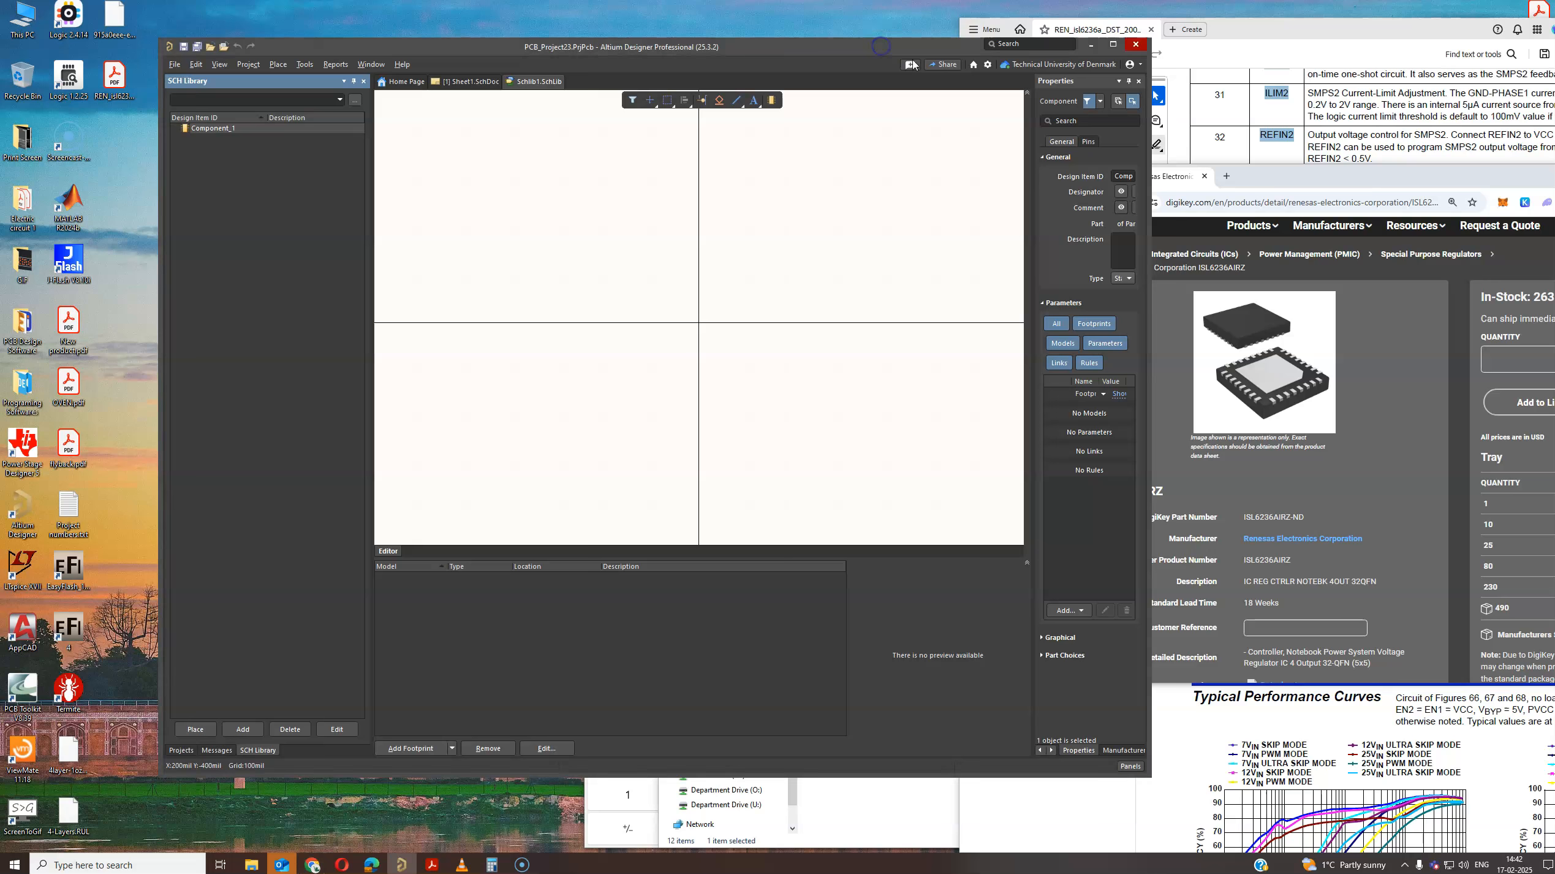
{"action": "left_click_drag", "start_coordinate": [1305, 185], "coordinate": [1554, 327]}
- Search the manufacturer parts for ISL6236AIRZ-ND
{"action": "left_click", "coordinate": [1114, 49]}
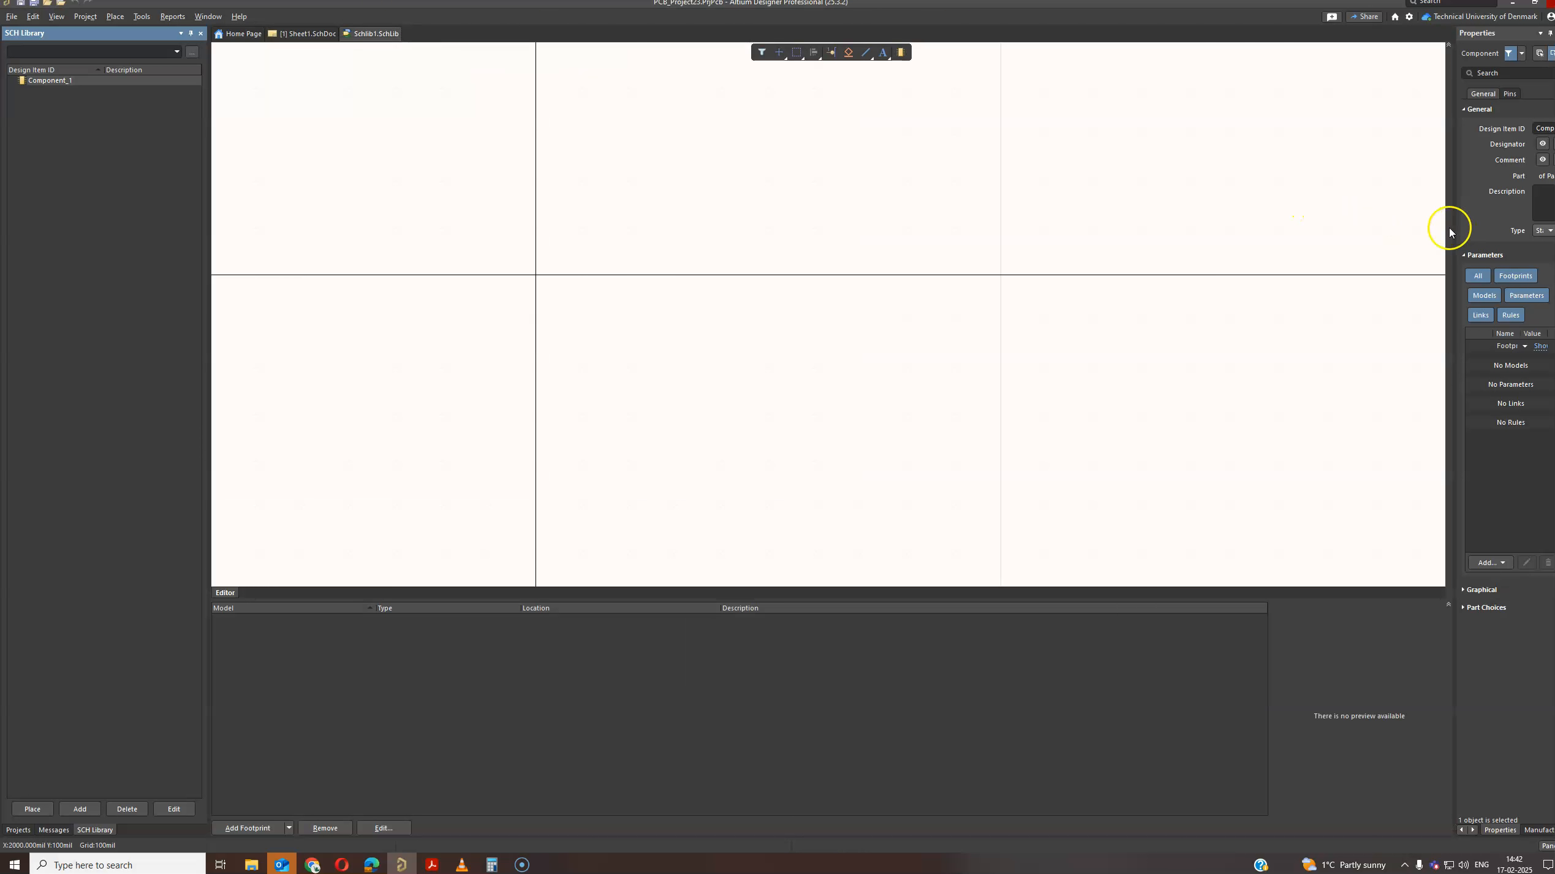
{"action": "left_click_drag", "start_coordinate": [1455, 226], "coordinate": [1356, 233]}
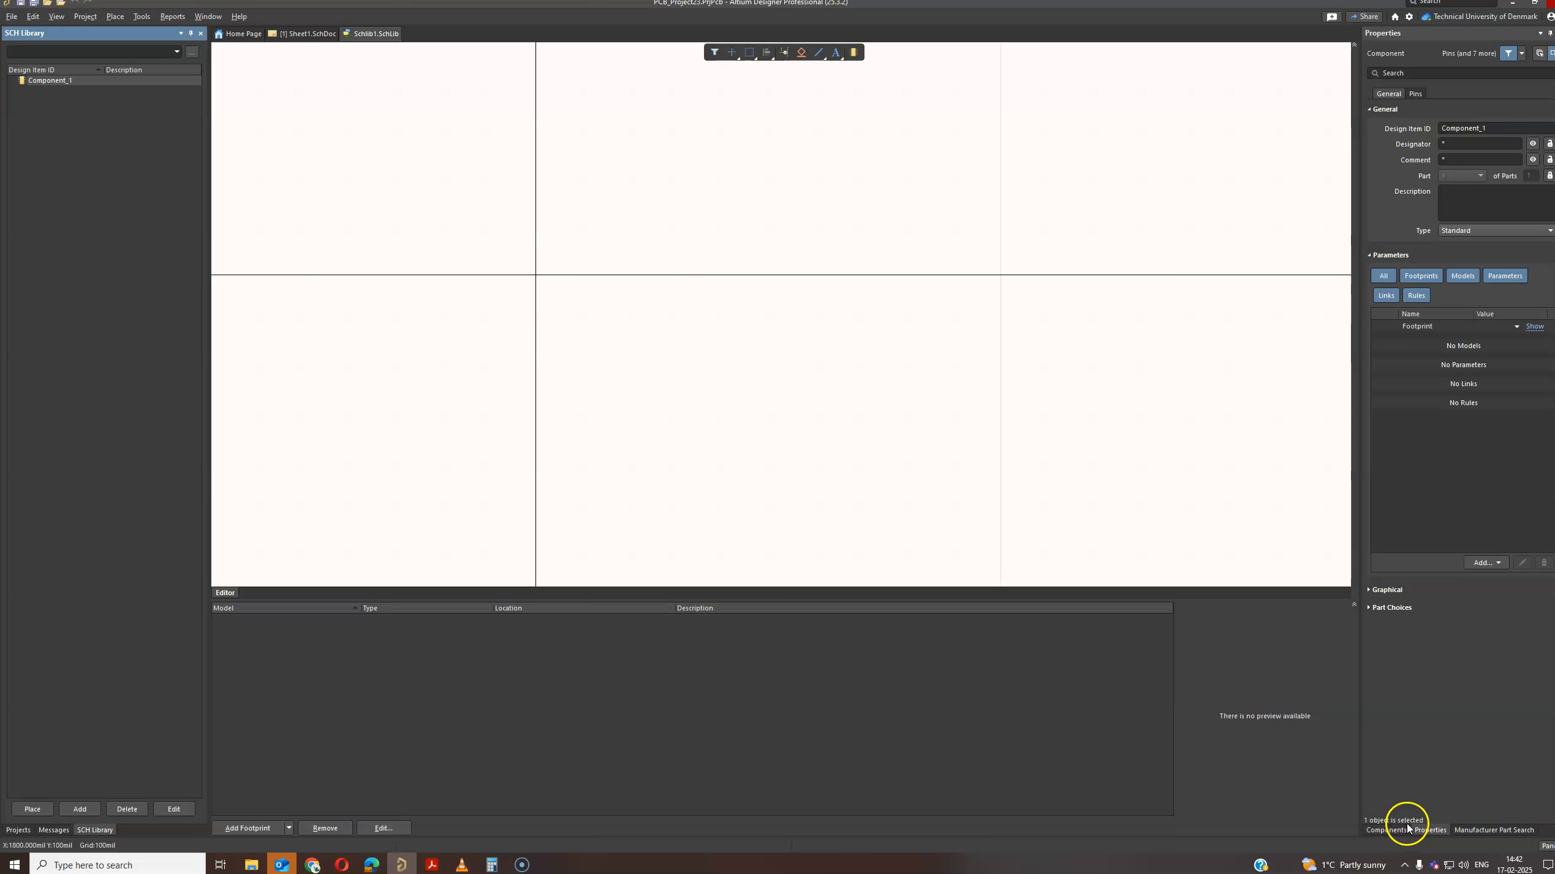
{"action": "left_click", "coordinate": [1482, 829]}
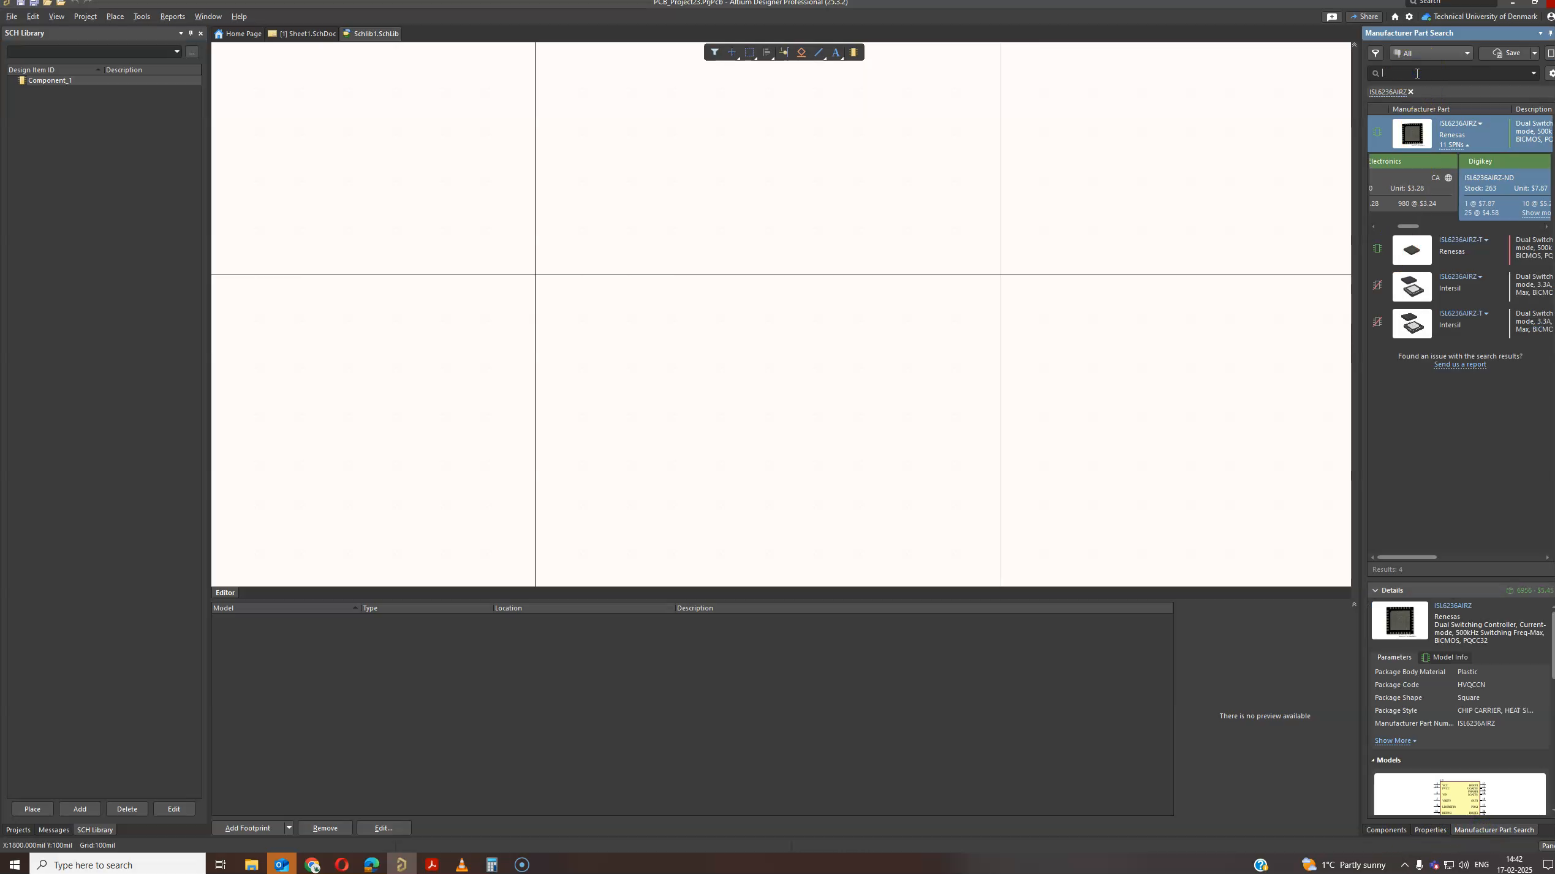
{"action": "key", "text": "Return"}
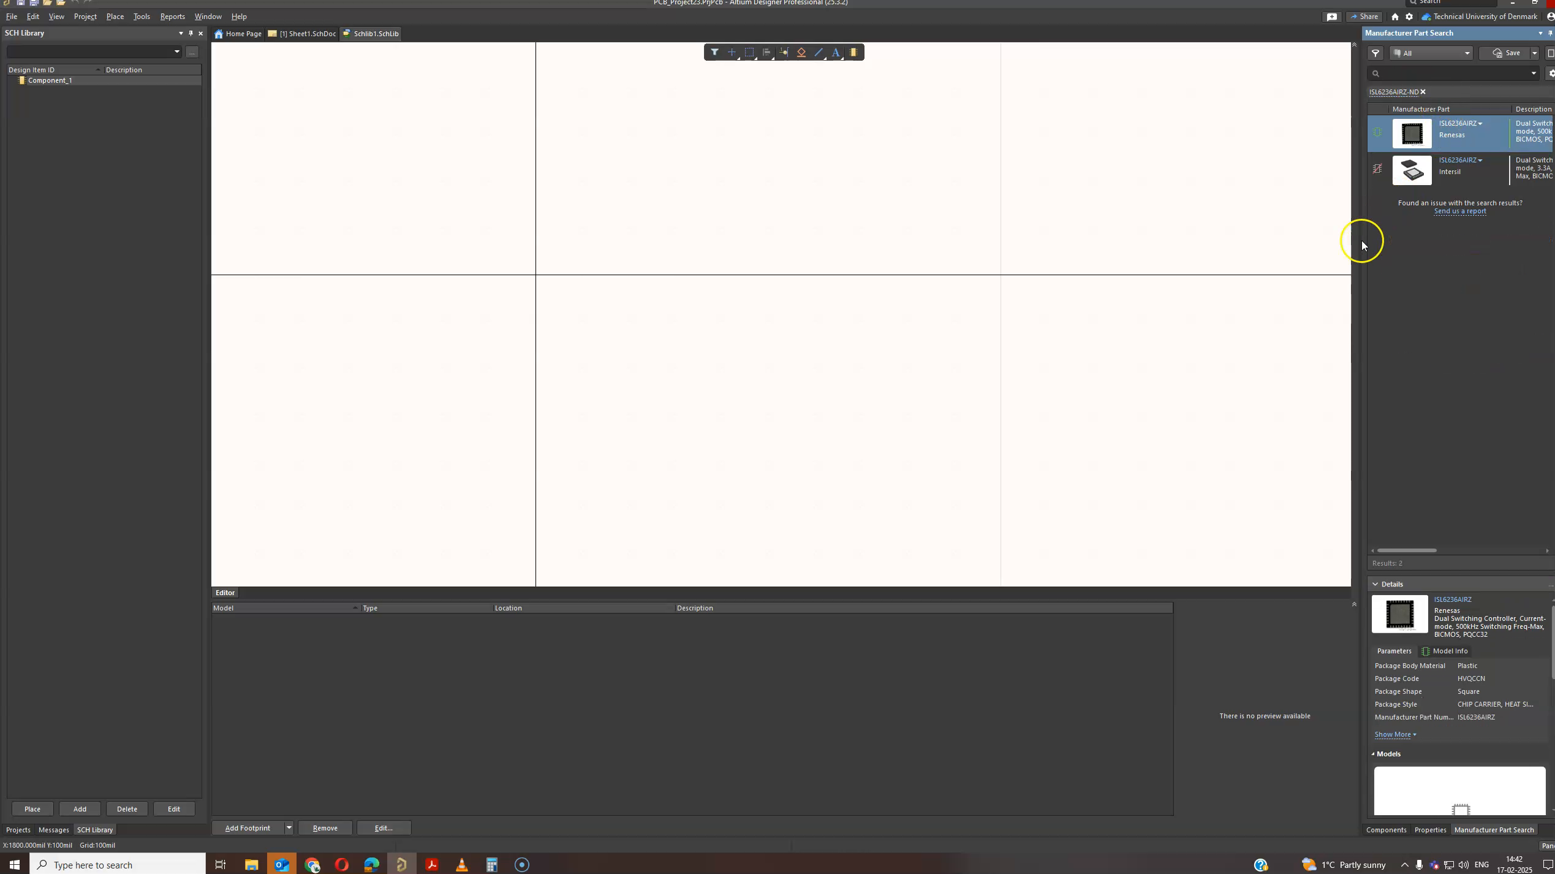
- Expand the supplier offers of the Renesas part and import its Digikey listing into Schlib1.SchLib as ISL6236AIRZ
{"action": "left_click_drag", "start_coordinate": [1352, 245], "coordinate": [1126, 243]}
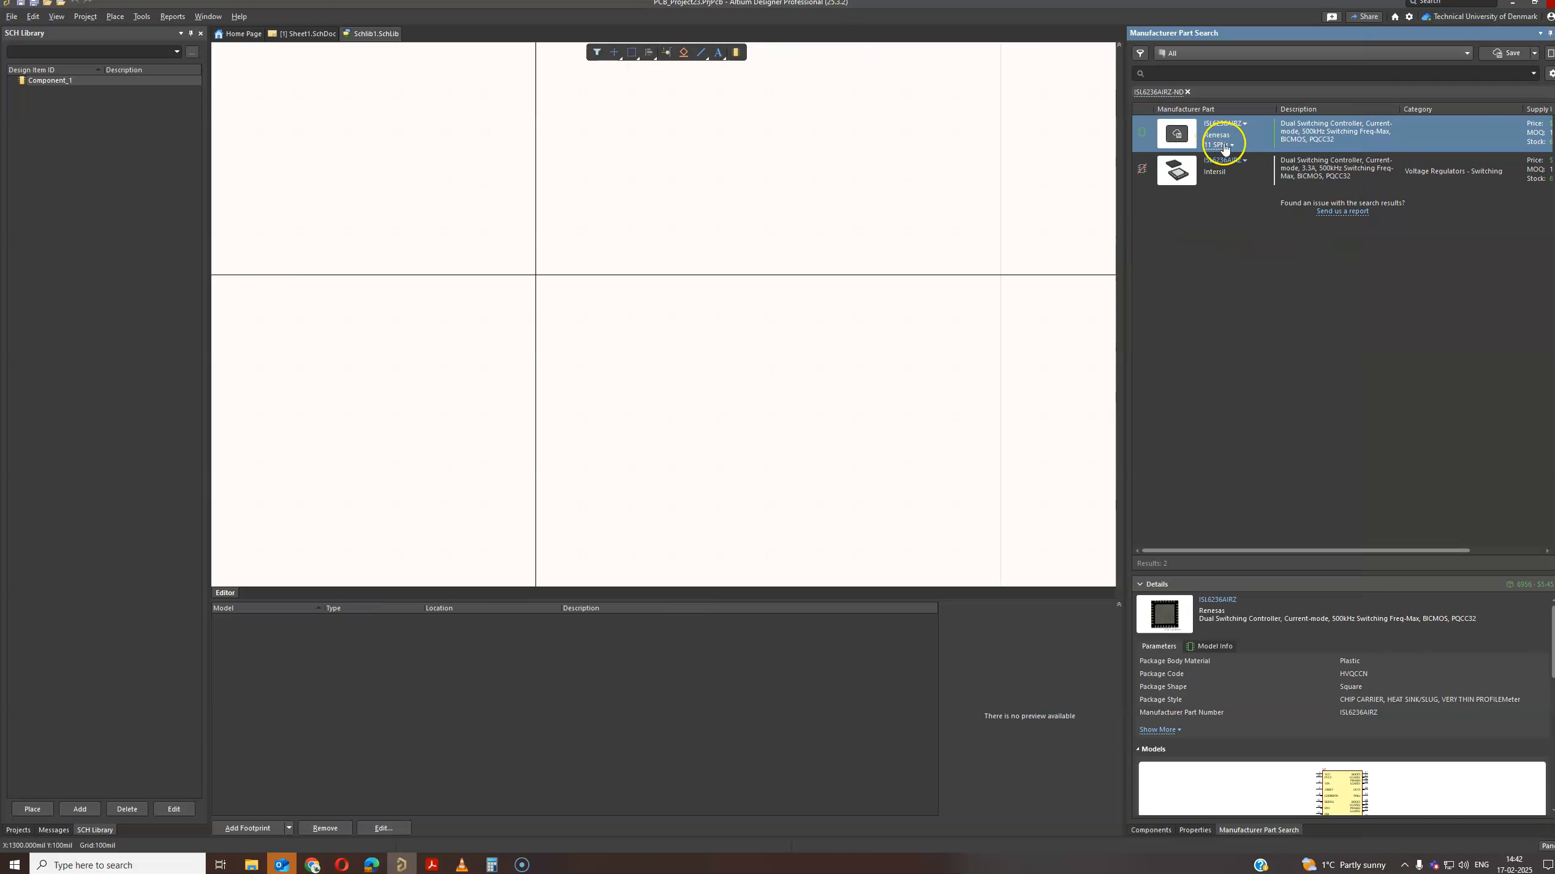
{"action": "left_click", "coordinate": [1224, 145]}
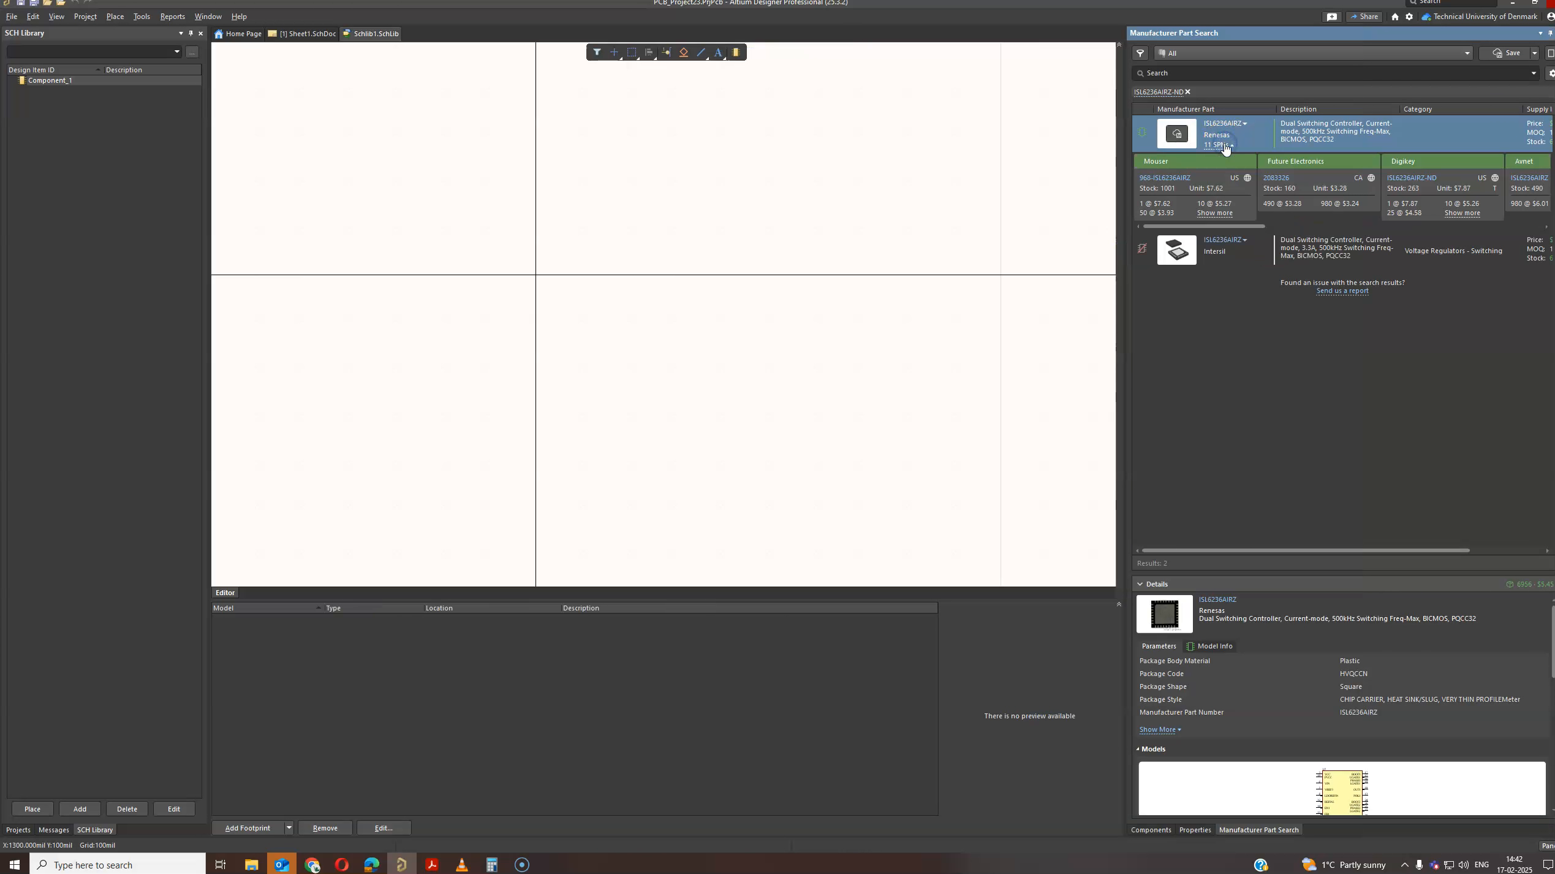
{"action": "right_click", "coordinate": [1412, 199]}
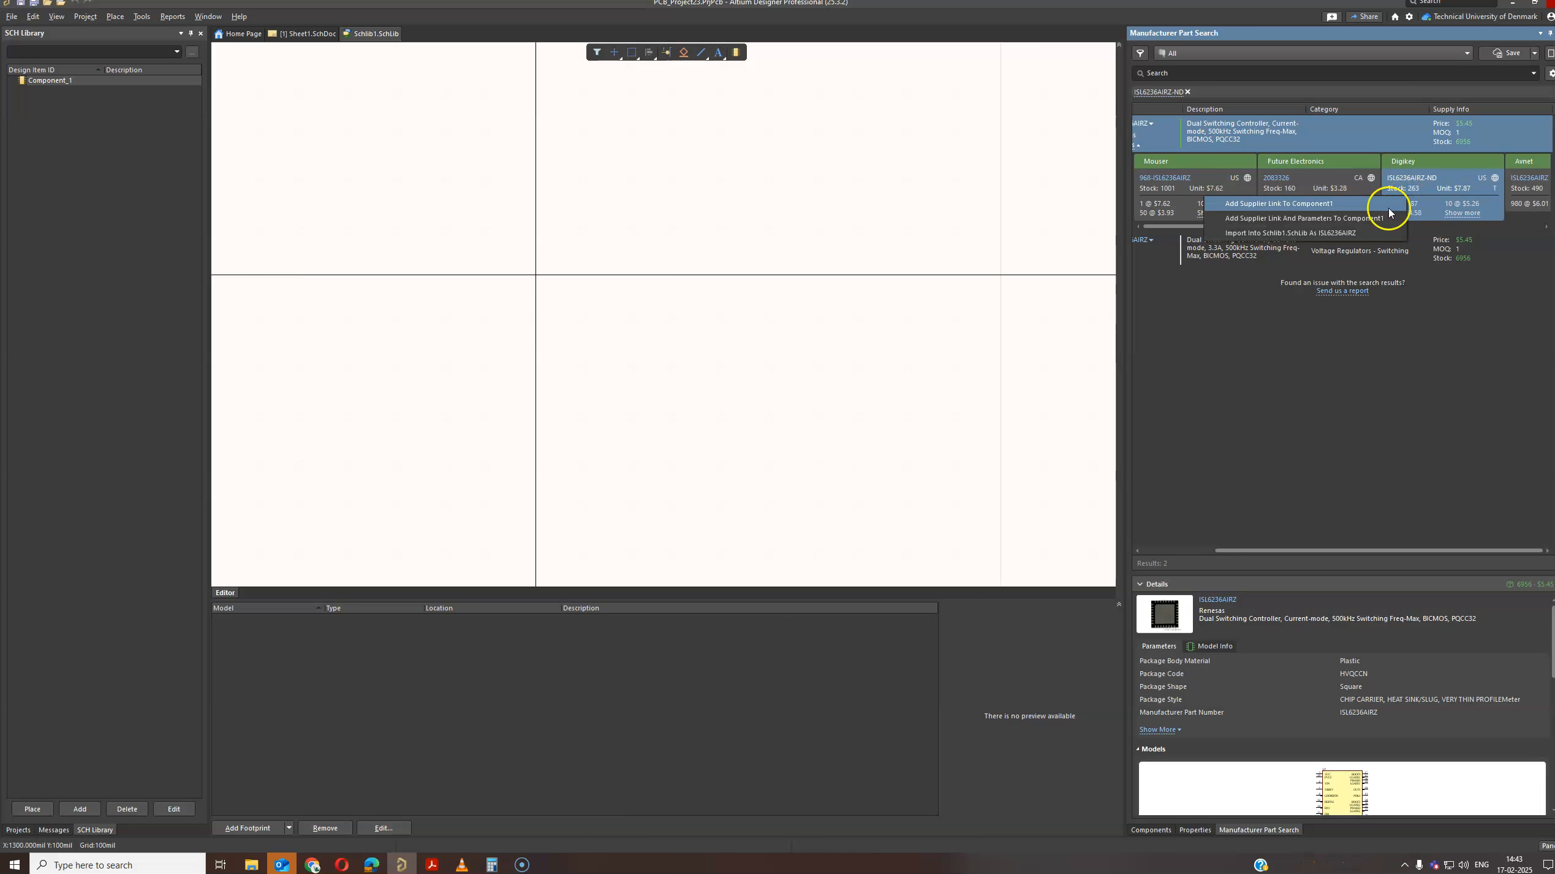
{"action": "left_click", "coordinate": [1295, 232]}
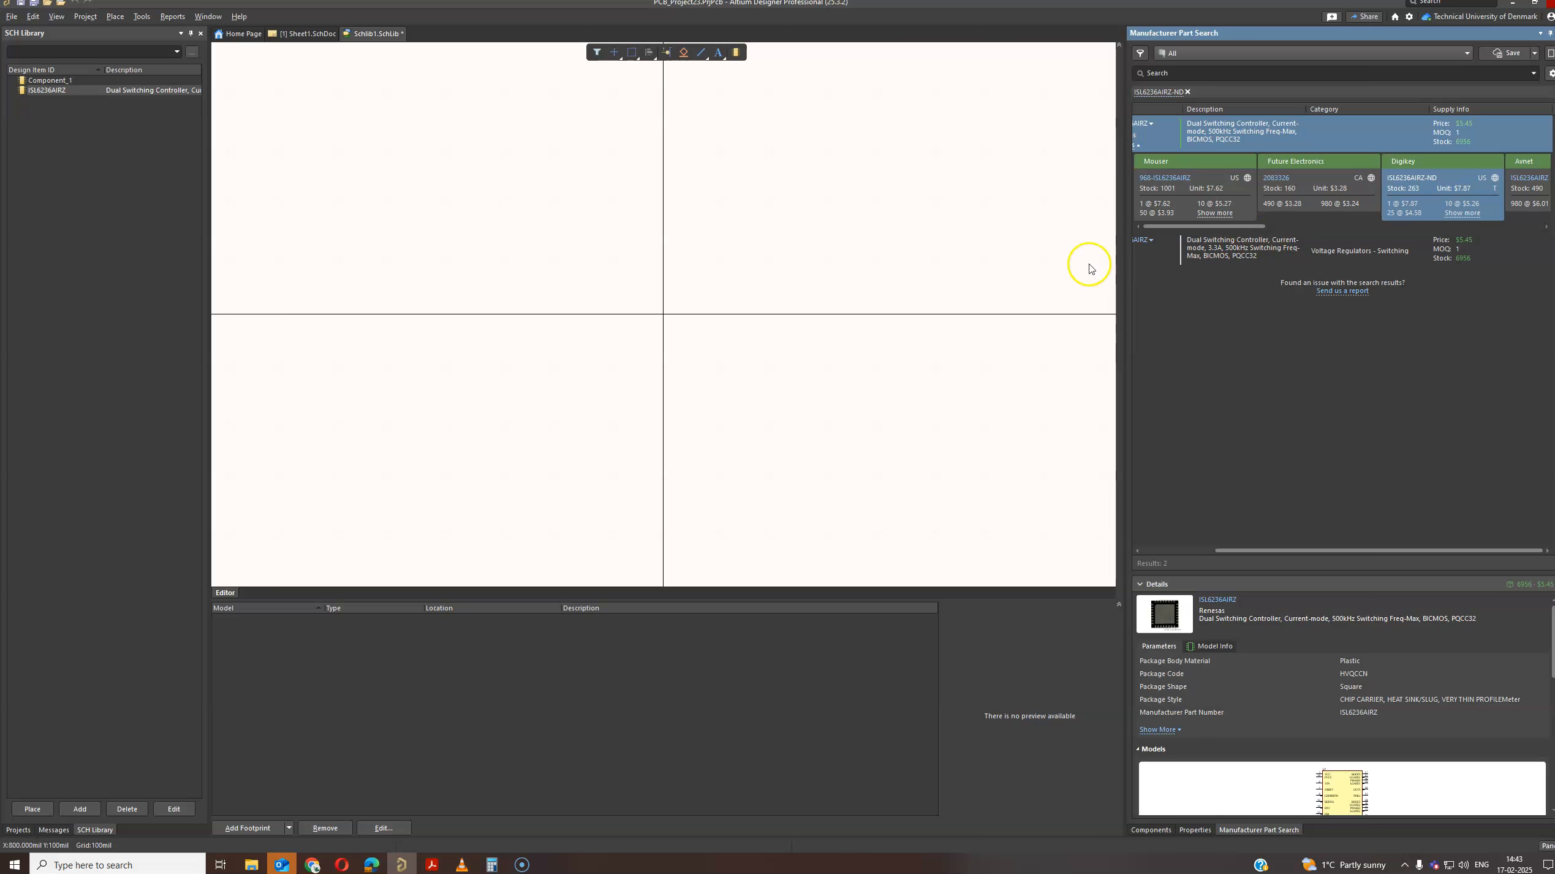
- Delete the empty Component_1 from the schematic library
{"action": "left_click_drag", "start_coordinate": [1127, 265], "coordinate": [1322, 274]}
{"action": "left_click", "coordinate": [54, 80]}
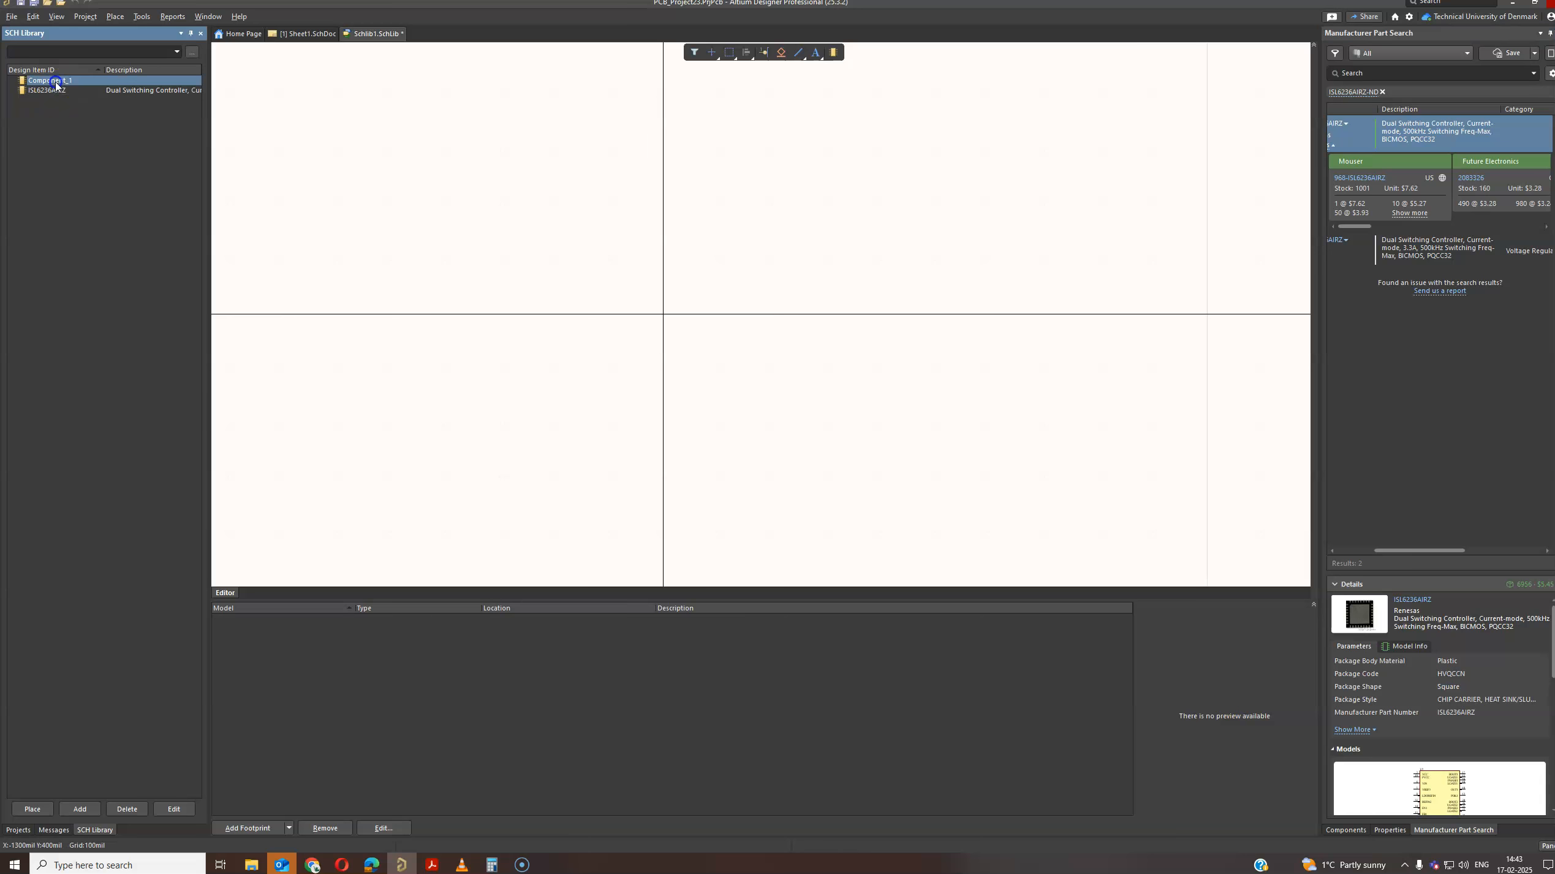
{"action": "right_click", "coordinate": [55, 82]}
{"action": "left_click", "coordinate": [114, 183]}
{"action": "left_click", "coordinate": [802, 458]}
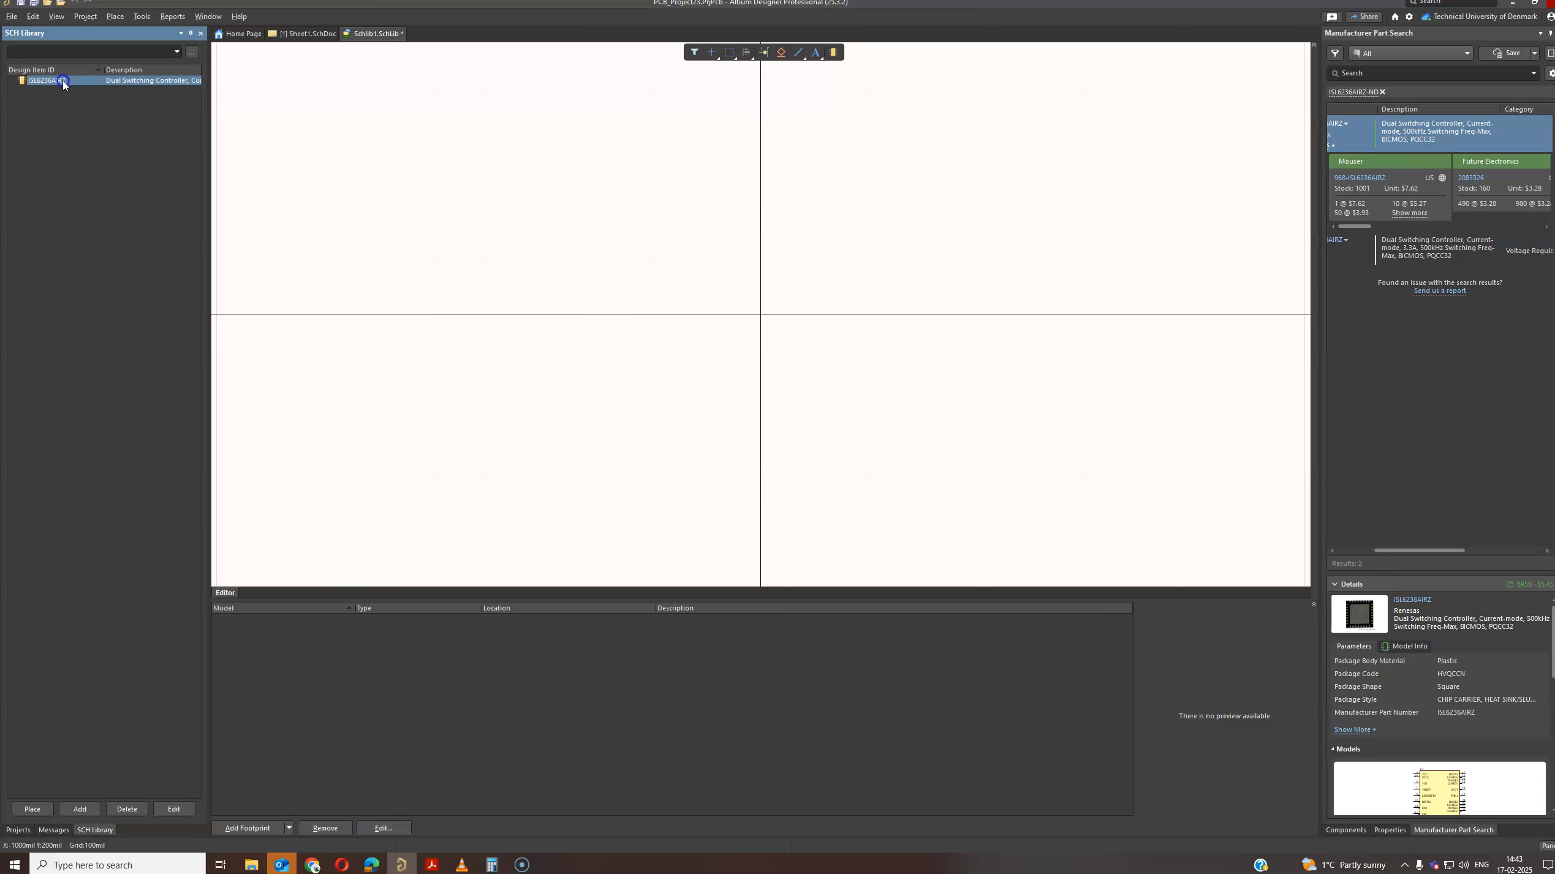
- Examine the full parameter list of the ISL6236AIRZ component, including its supplier, part number and operating temperature entries
{"action": "double_click", "coordinate": [63, 82]}
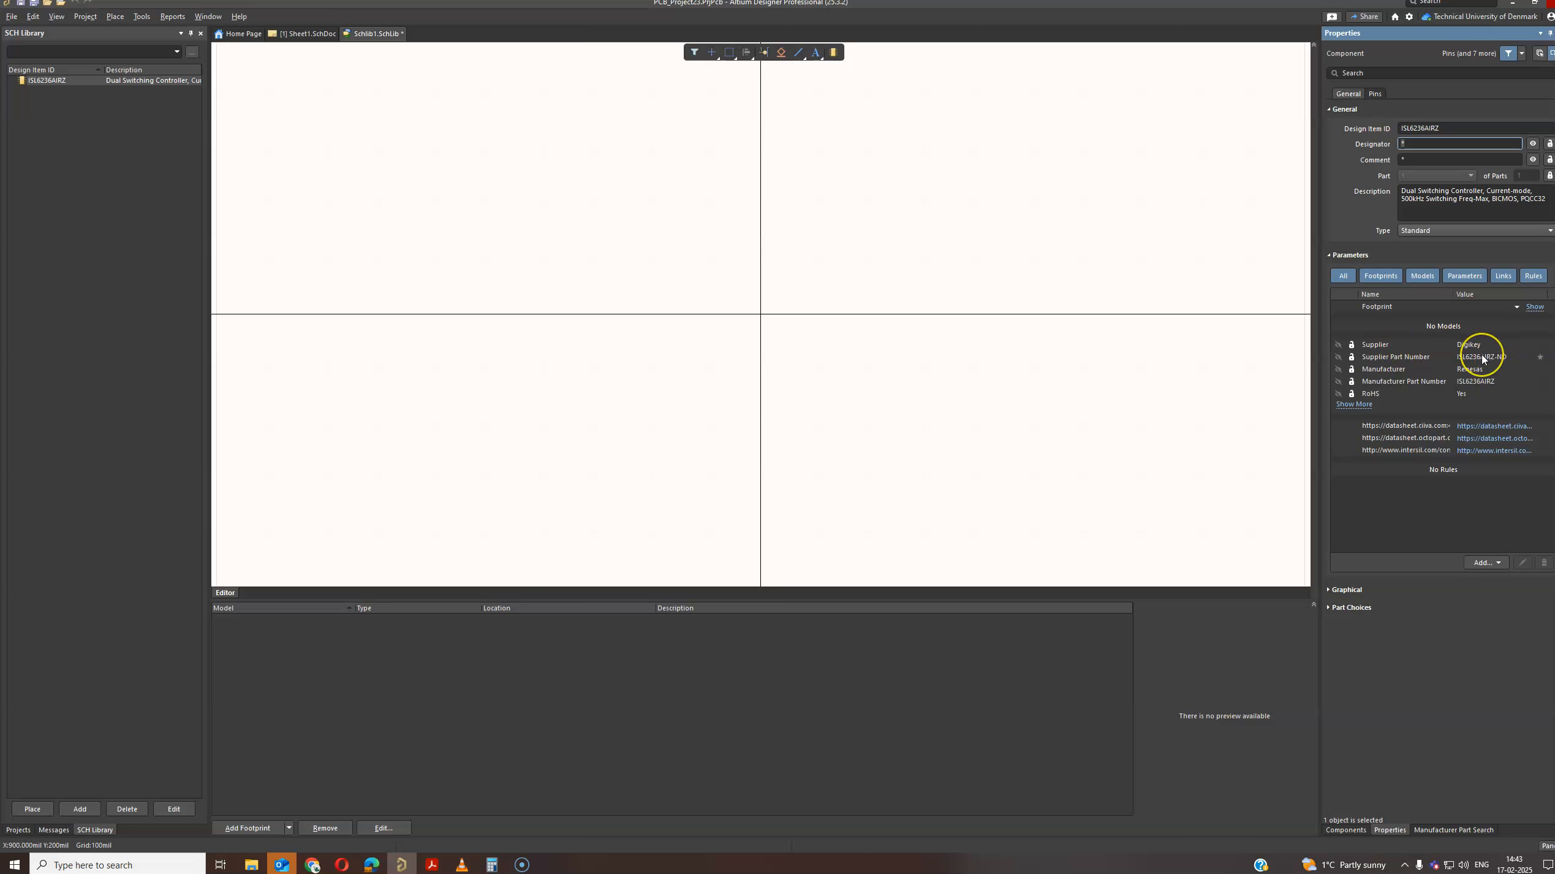
{"action": "left_click", "coordinate": [1369, 405]}
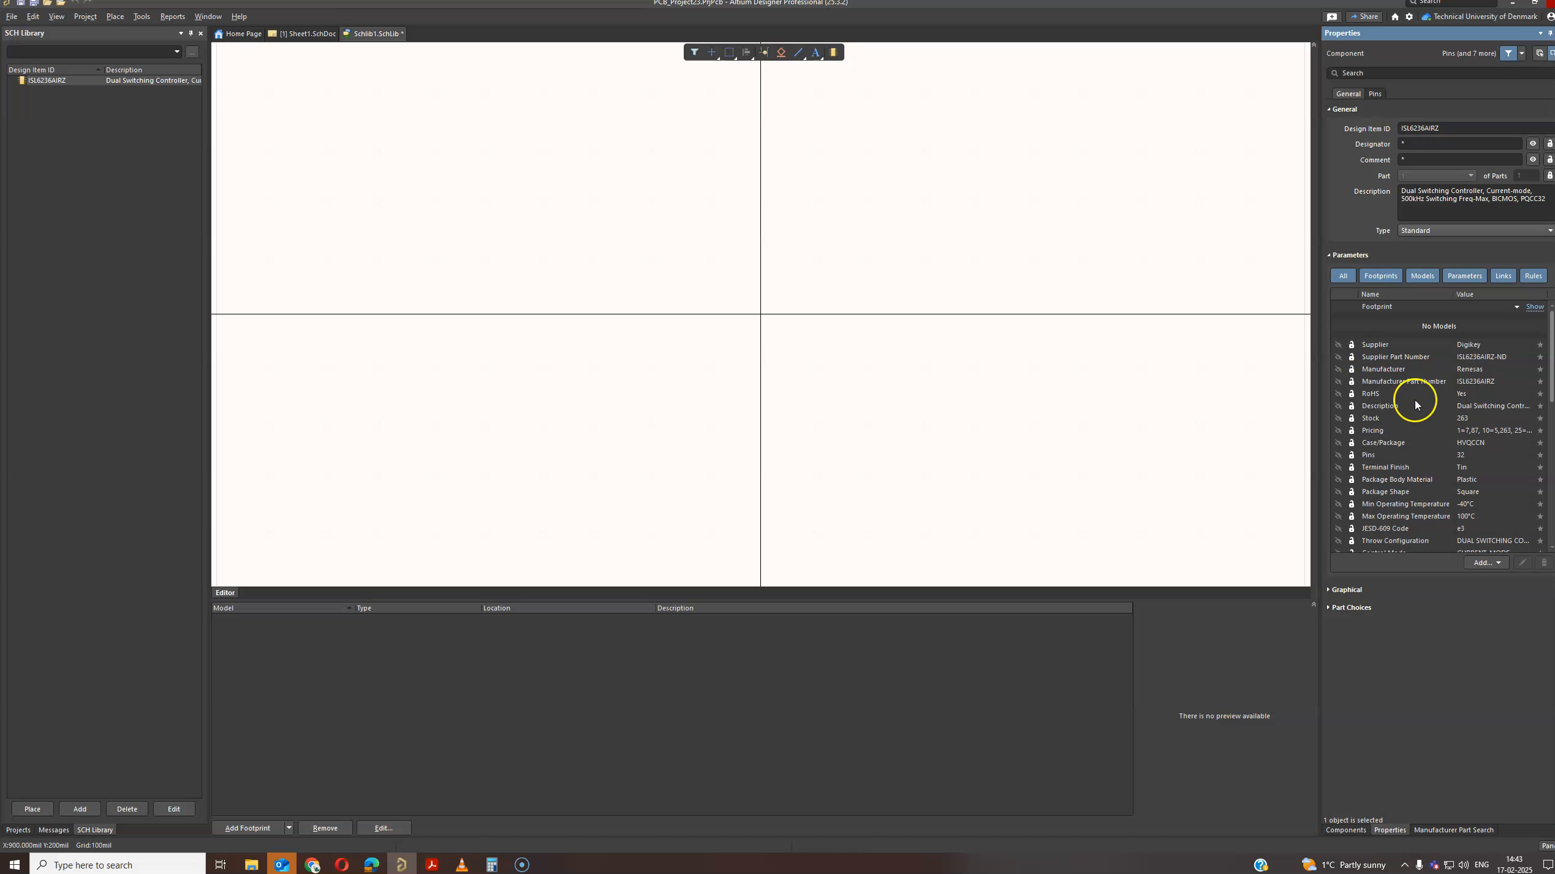
{"action": "left_click", "coordinate": [1416, 467]}
{"action": "left_click", "coordinate": [1421, 505]}
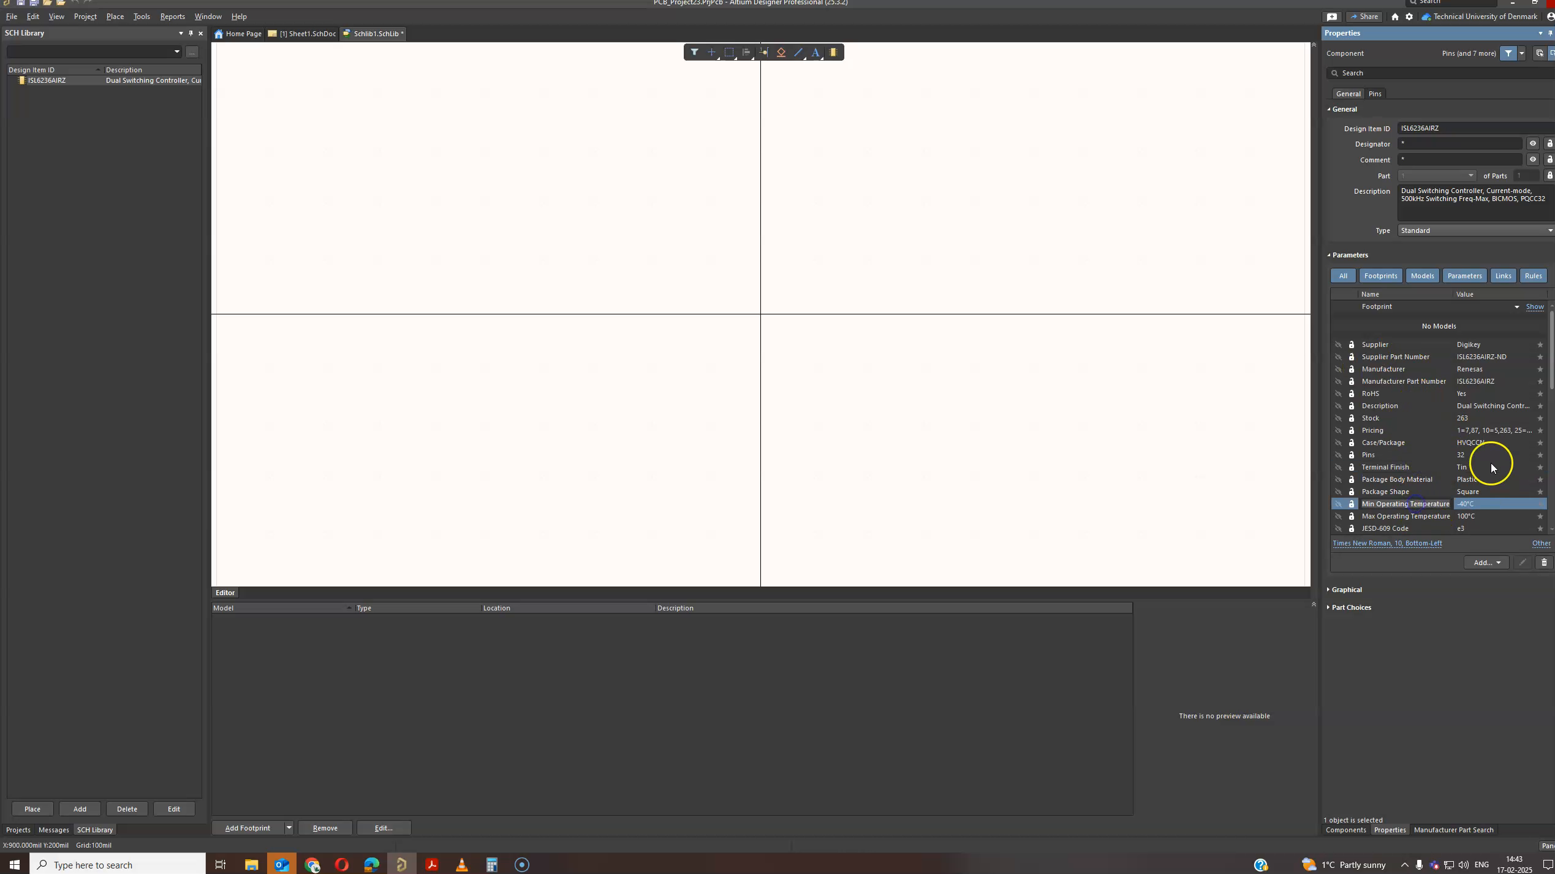
{"action": "left_click", "coordinate": [1367, 361]}
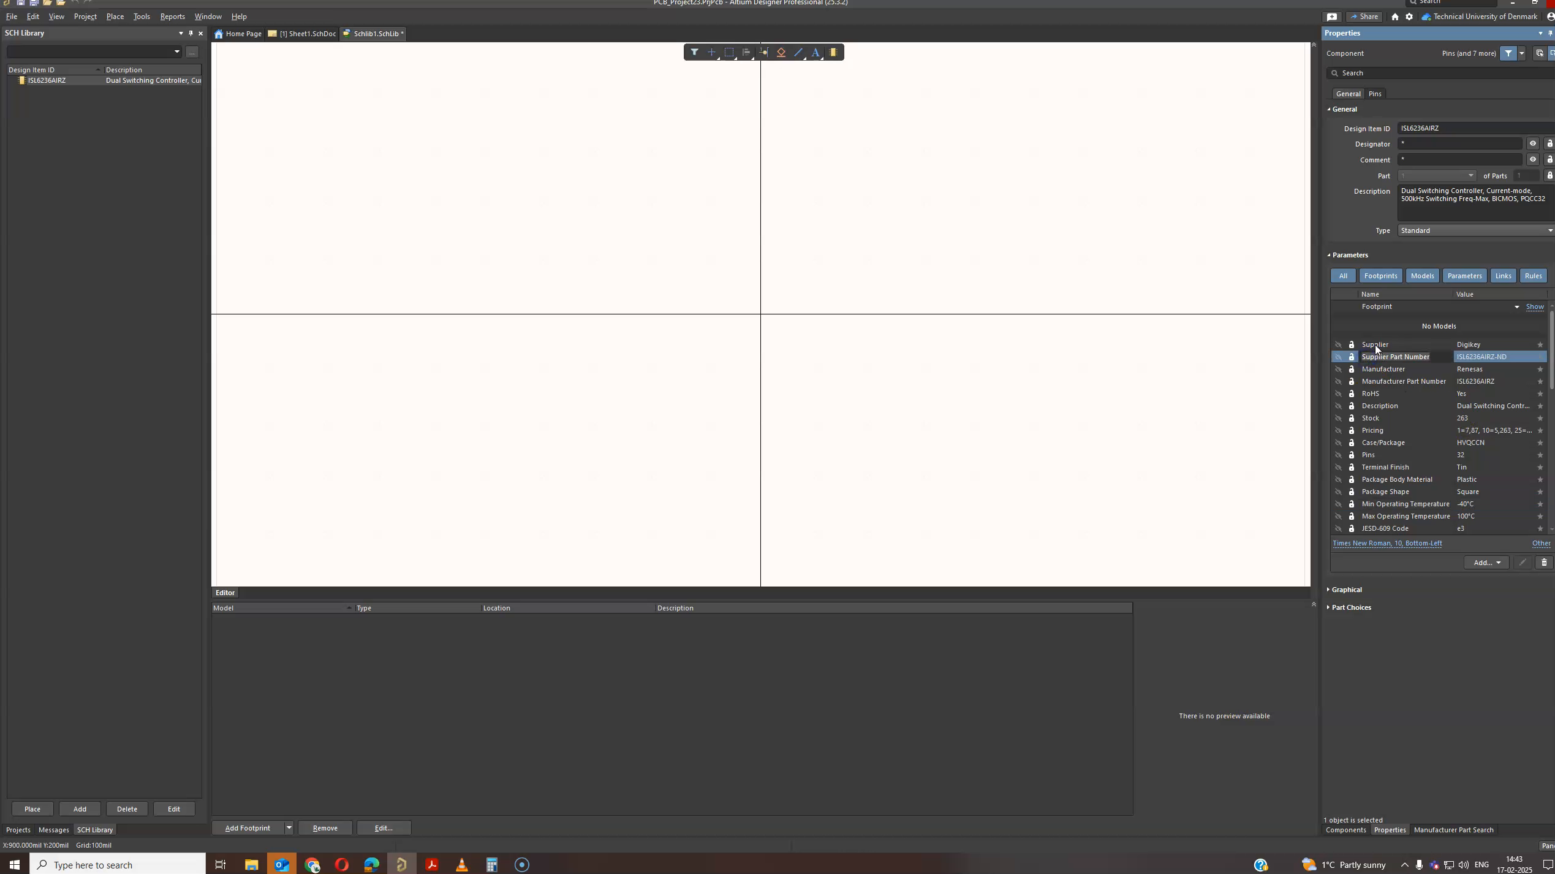
{"action": "left_click", "coordinate": [1376, 345]}
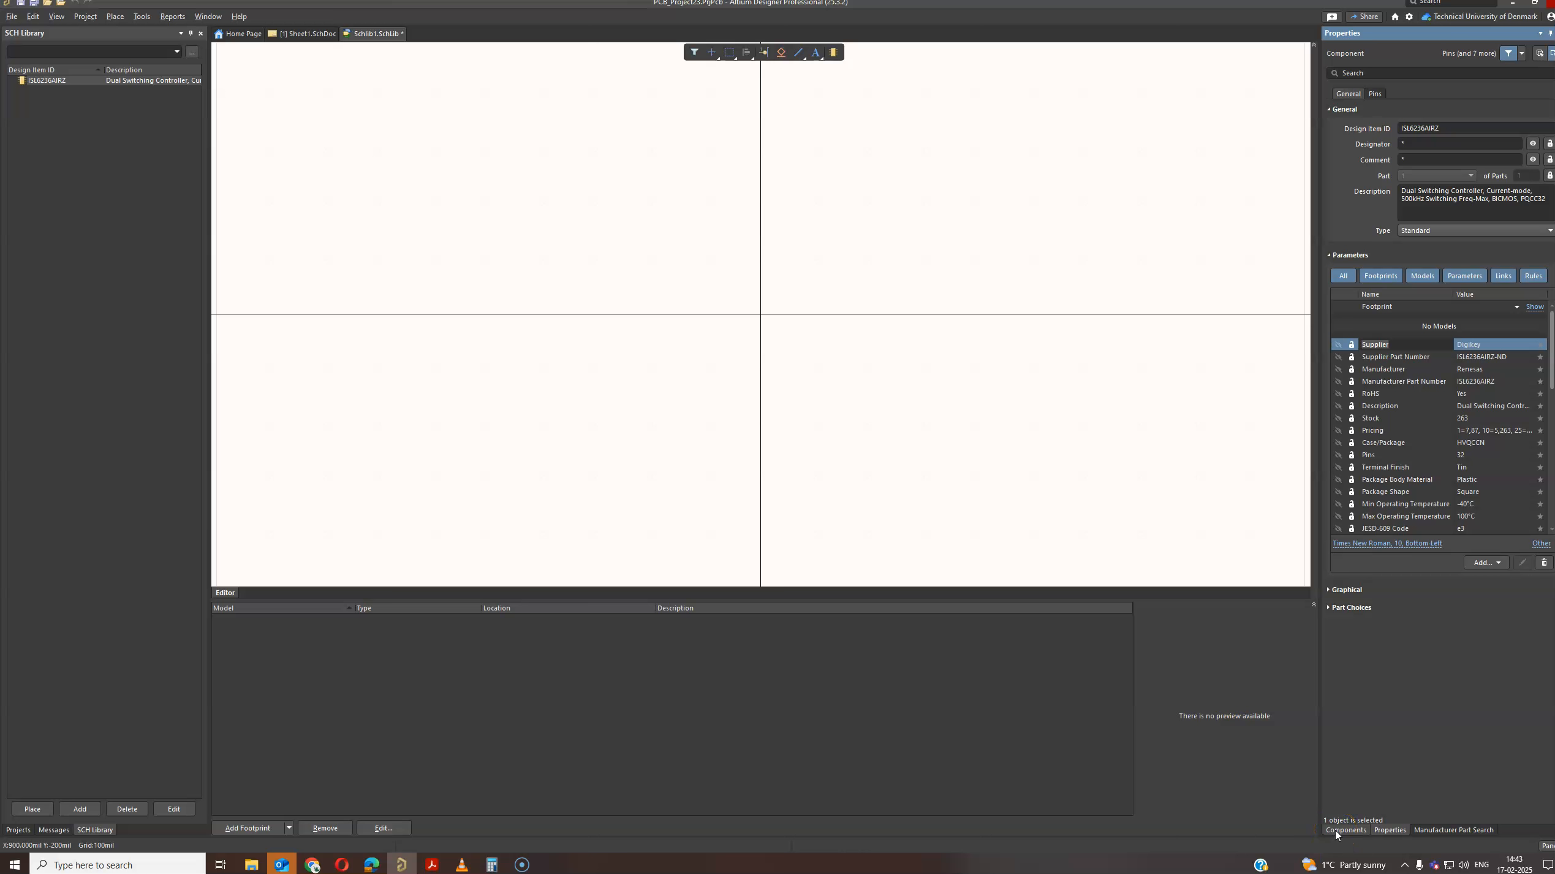
{"action": "left_click", "coordinate": [675, 287]}
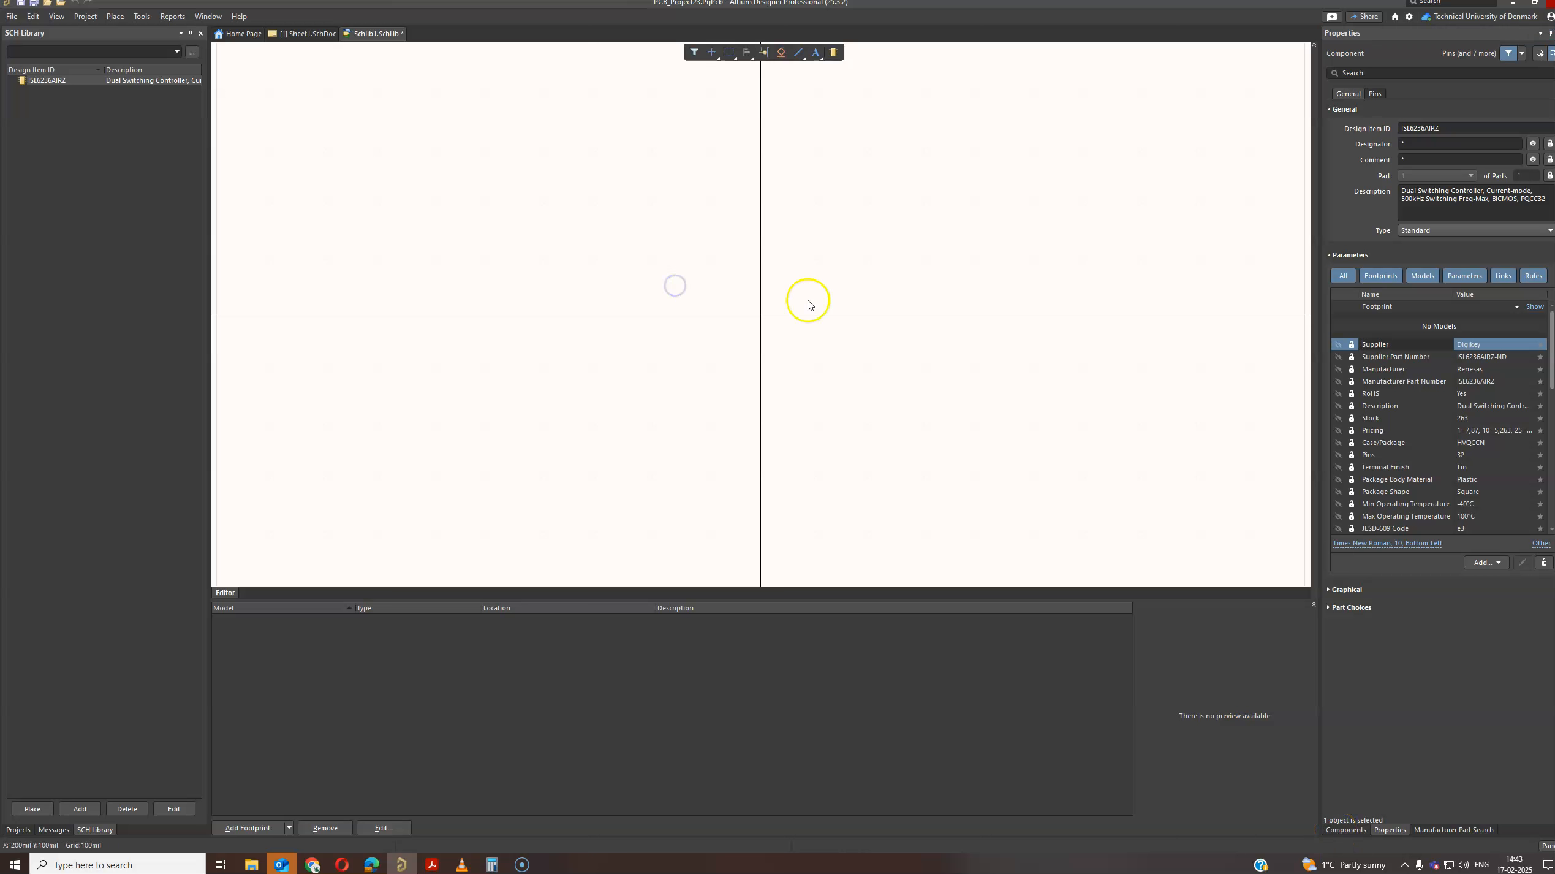
- Switch to the ISL6236A datasheet PDF and look up the Pinout drawing of the 32-lead QFN package
{"action": "left_click_drag", "start_coordinate": [891, 10], "coordinate": [587, 58]}
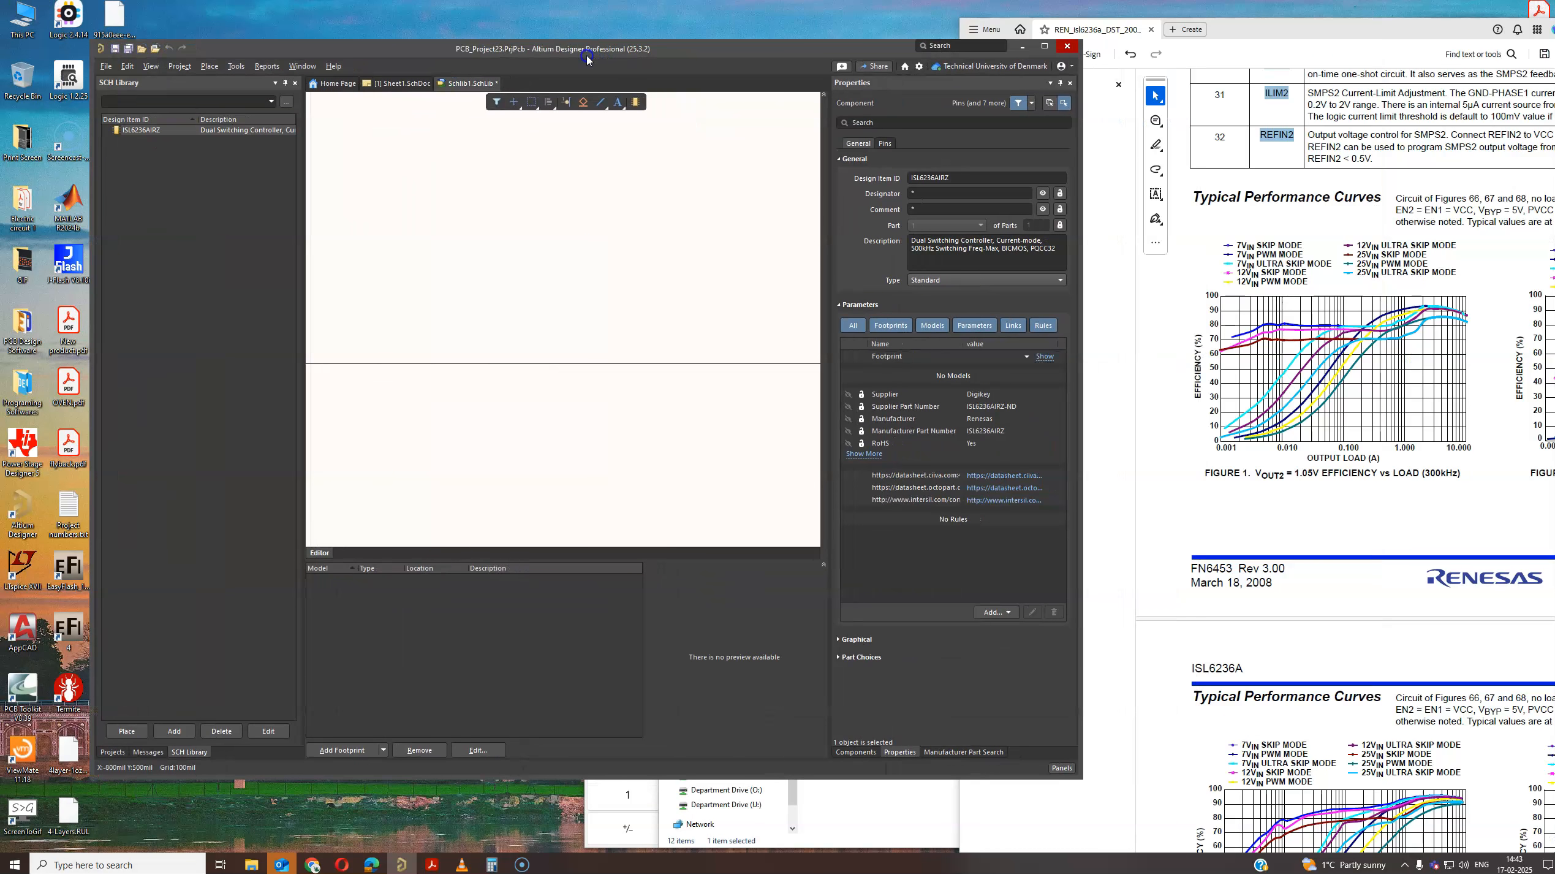
{"action": "scroll", "coordinate": [1299, 436], "scroll_direction": "up", "scroll_amount": 20}
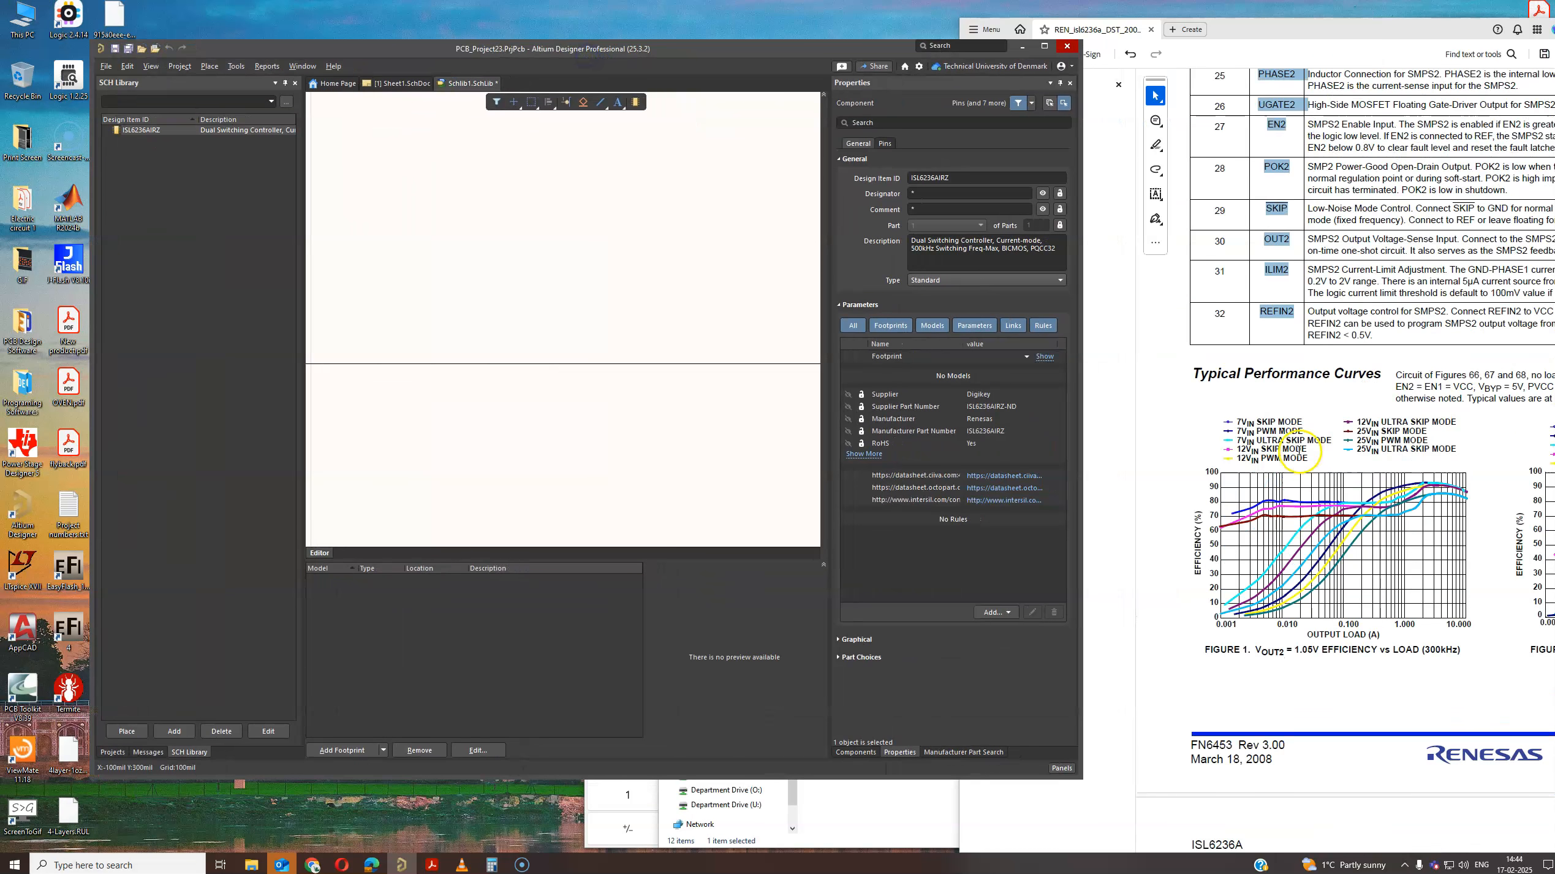
{"action": "scroll", "coordinate": [1305, 501], "scroll_direction": "up", "scroll_amount": 20}
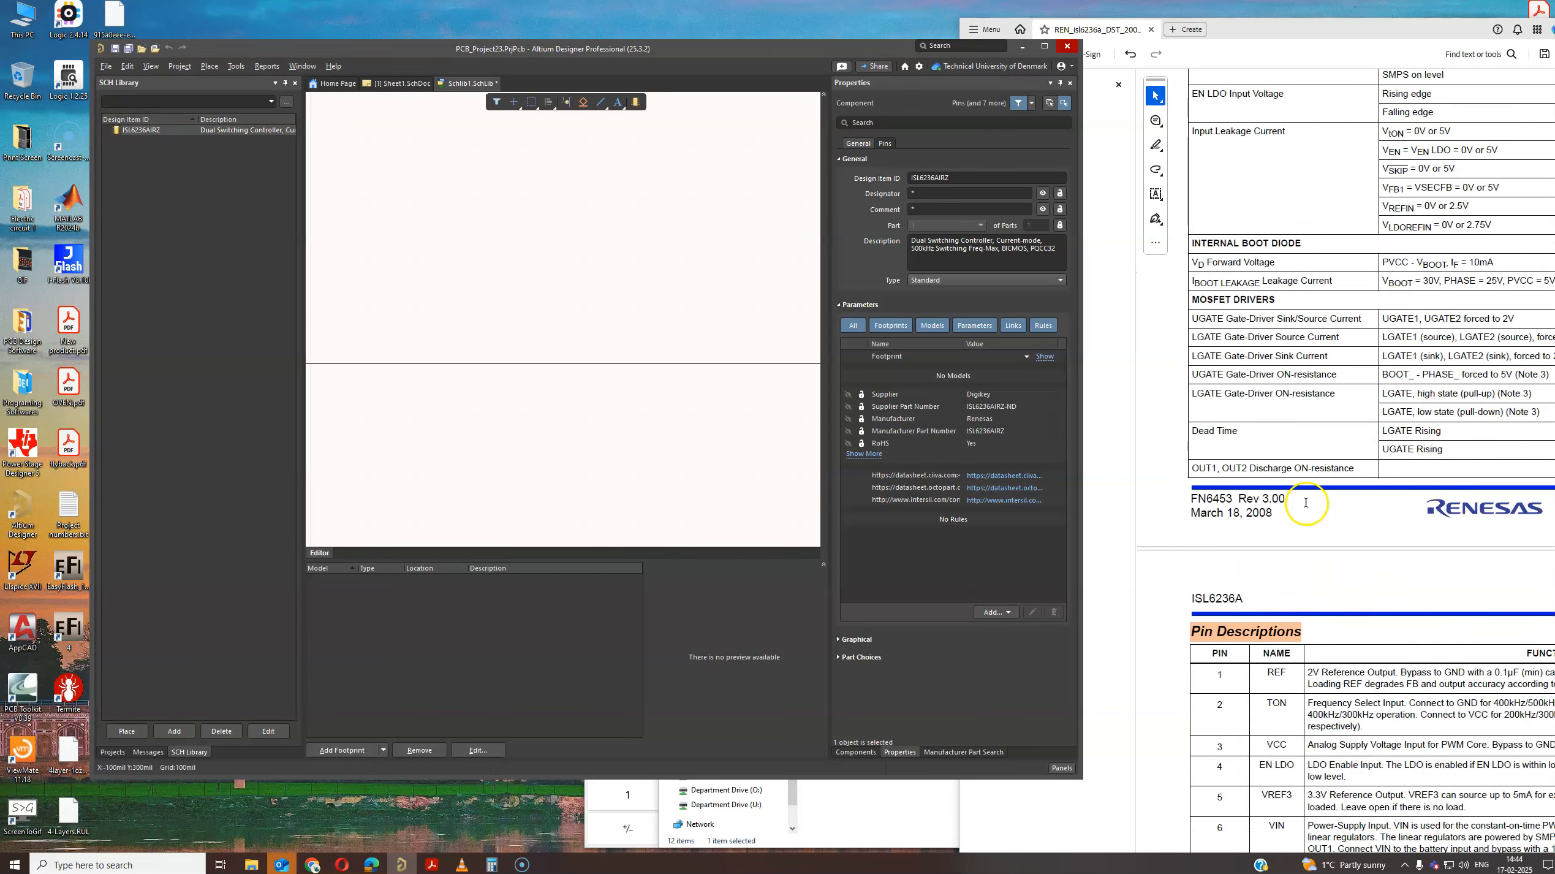
{"action": "left_click", "coordinate": [1312, 551]}
{"action": "middle_click", "coordinate": [1314, 374]}
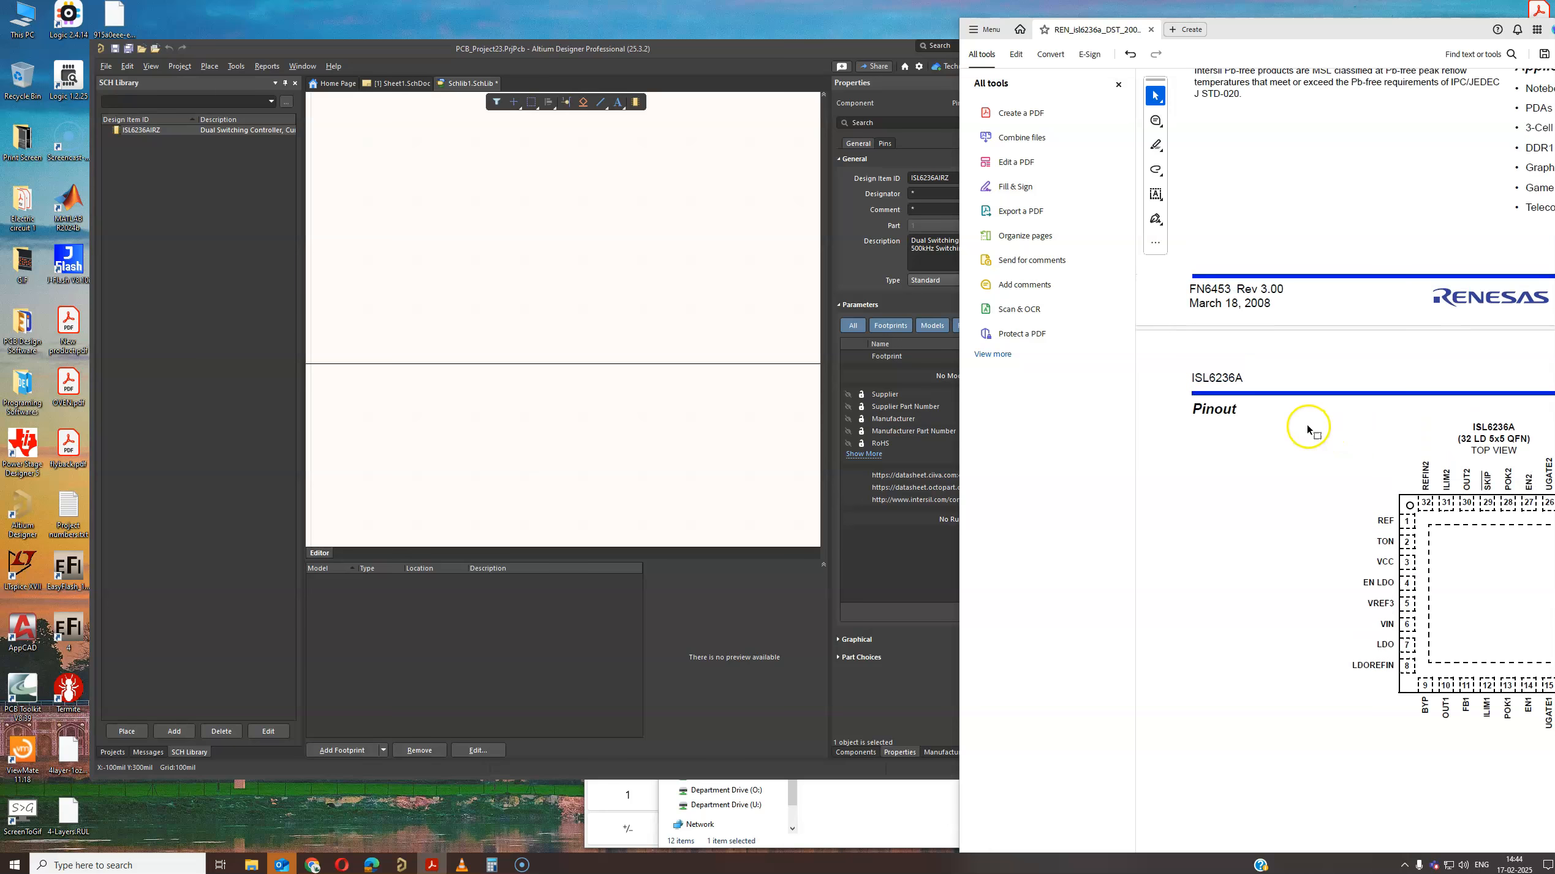
- Start the Symbol Wizard for ISL6236AIRZ with 32 pins and the Quad side layout style
{"action": "middle_click", "coordinate": [1372, 448]}
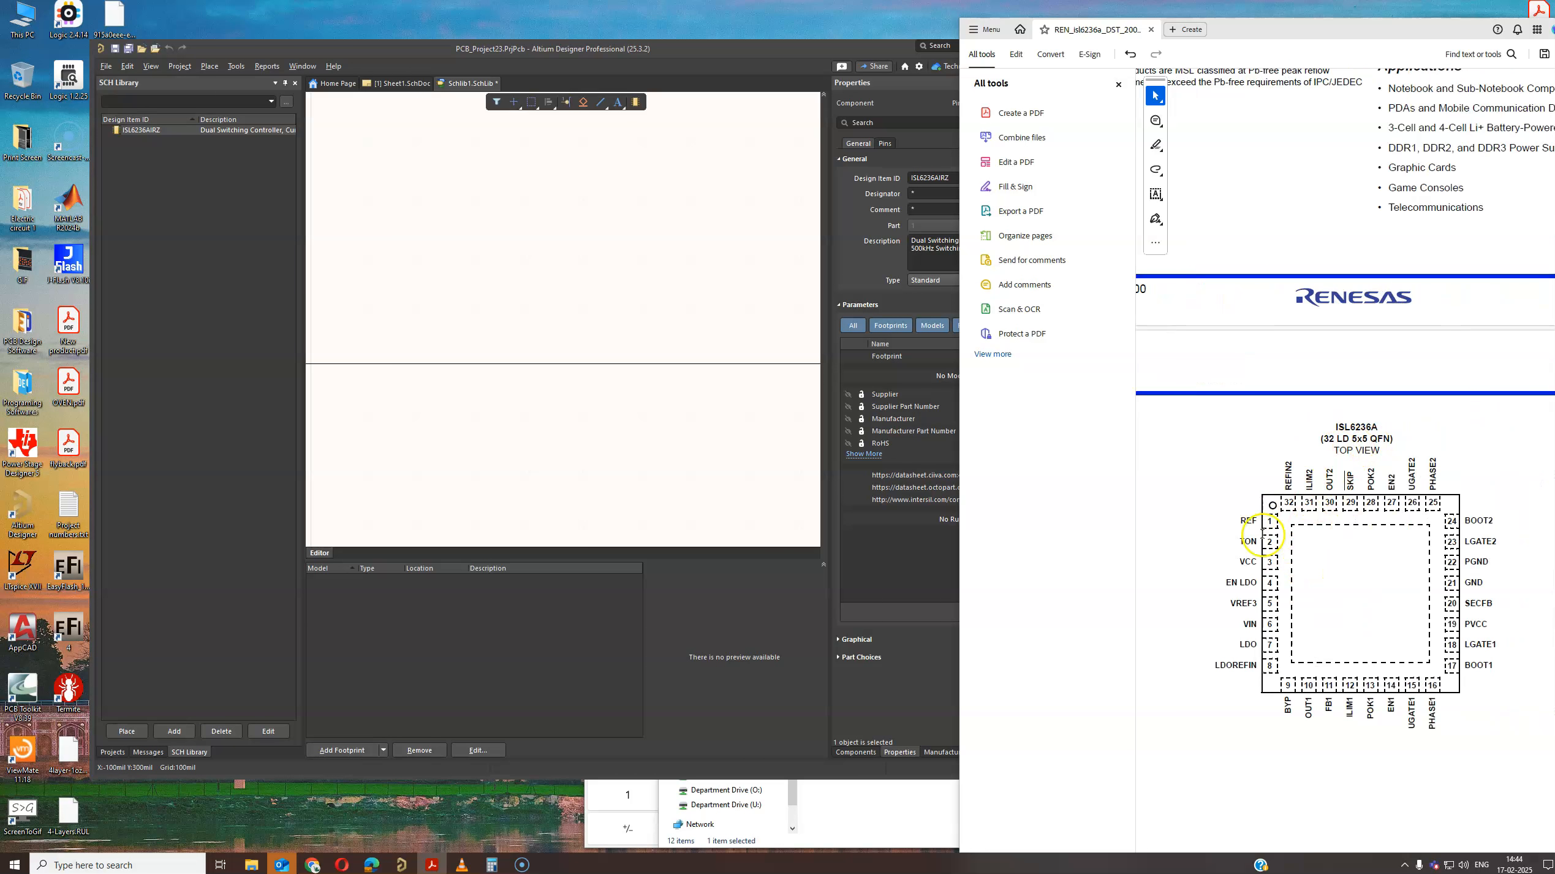
{"action": "left_click", "coordinate": [236, 67]}
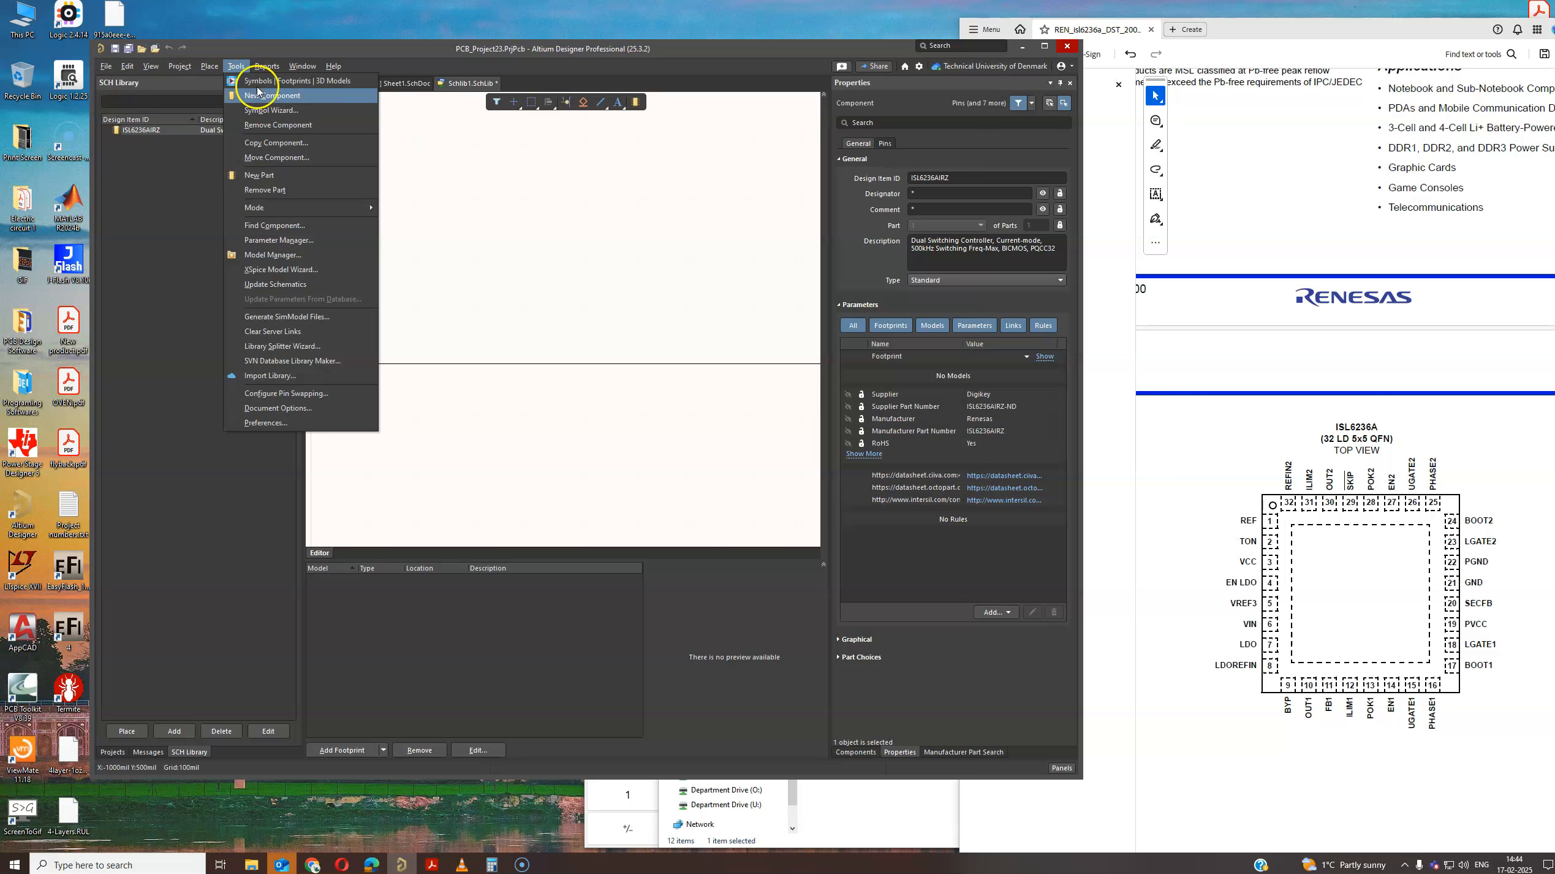
{"action": "left_click", "coordinate": [286, 114]}
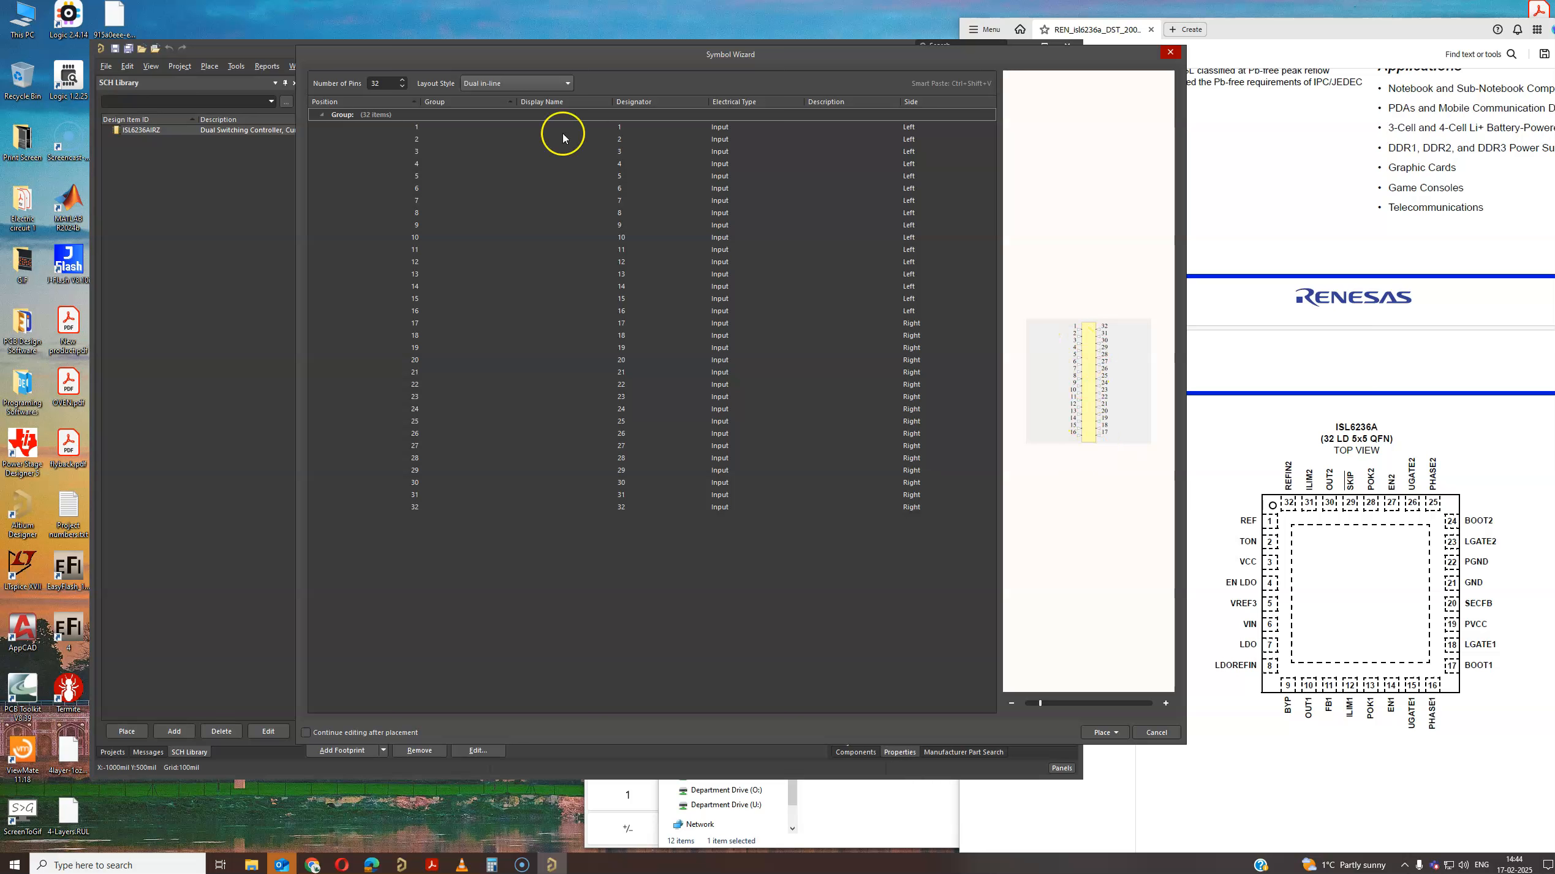
{"action": "left_click", "coordinate": [527, 81]}
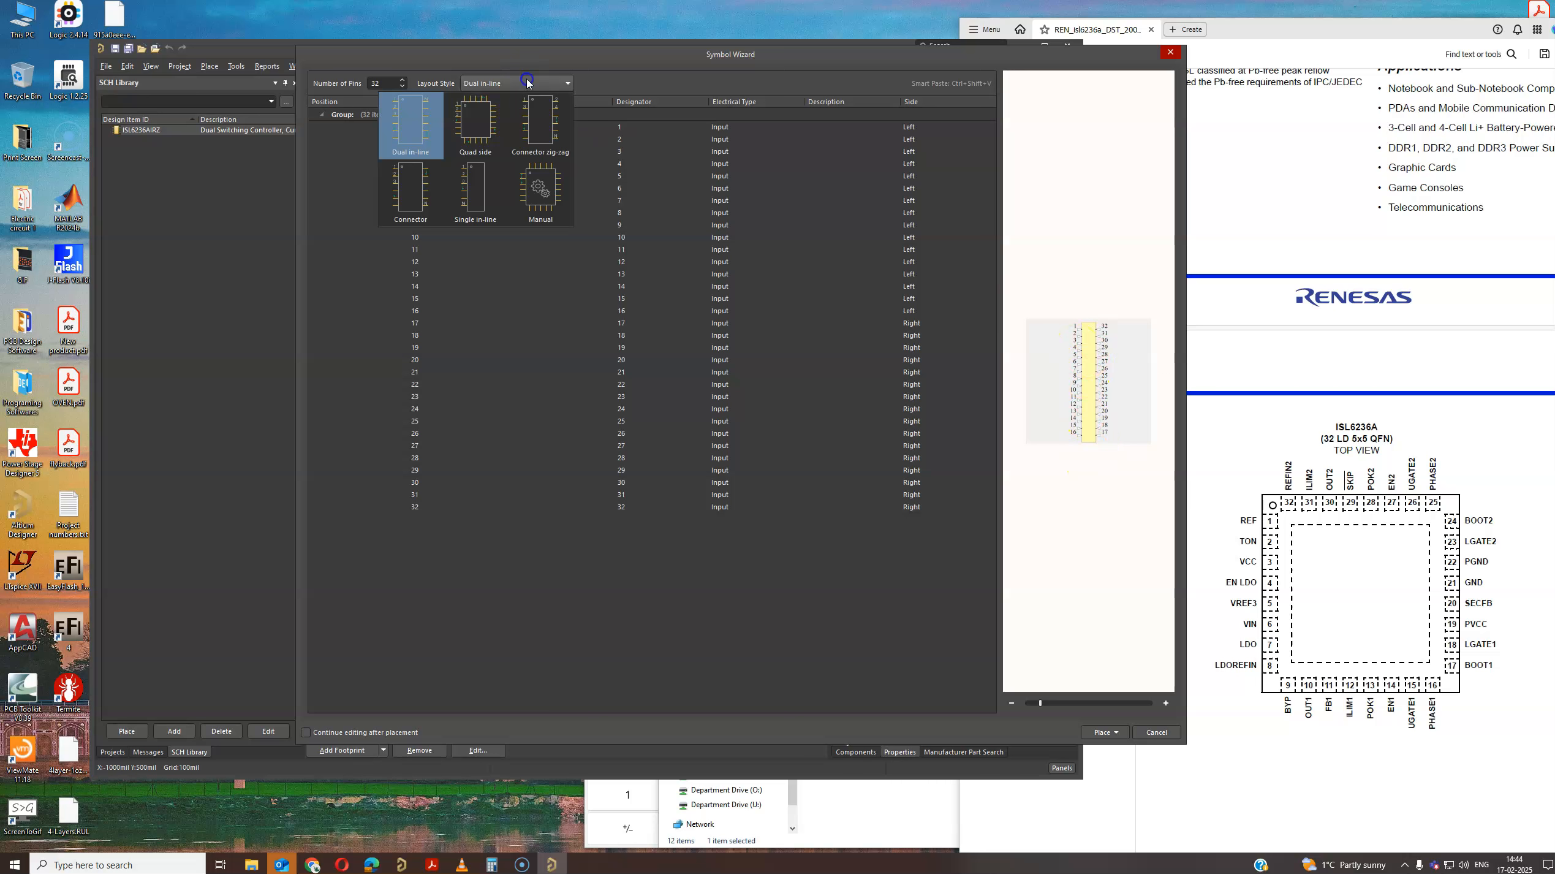
{"action": "left_click", "coordinate": [475, 135]}
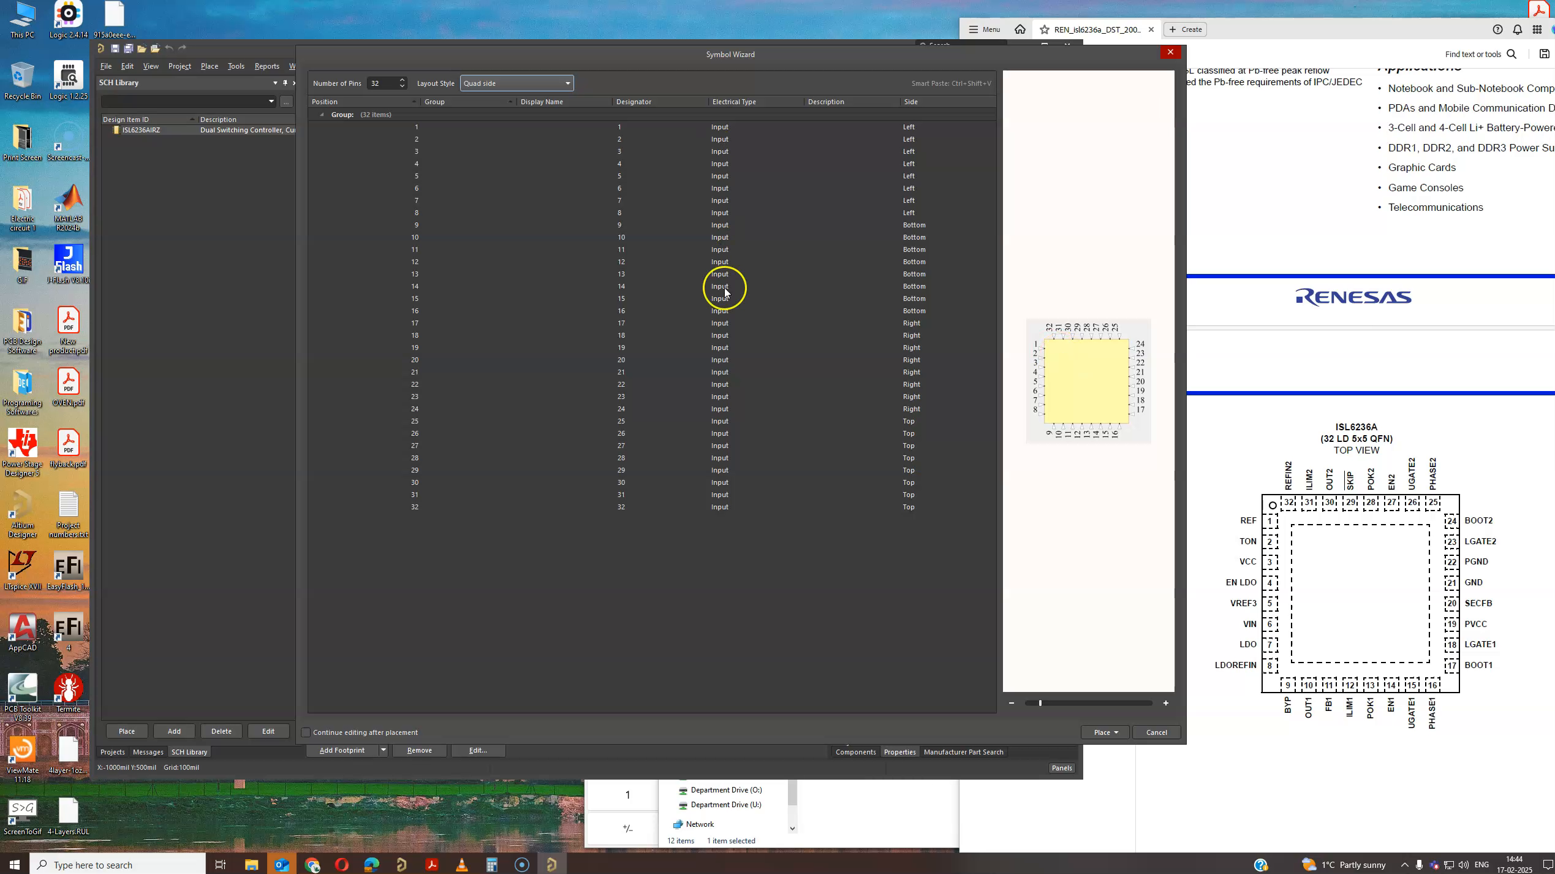
- Review the available electrical types for pins 1 and 6 in the Symbol Wizard
{"action": "left_click", "coordinate": [720, 127]}
{"action": "left_click", "coordinate": [786, 124]}
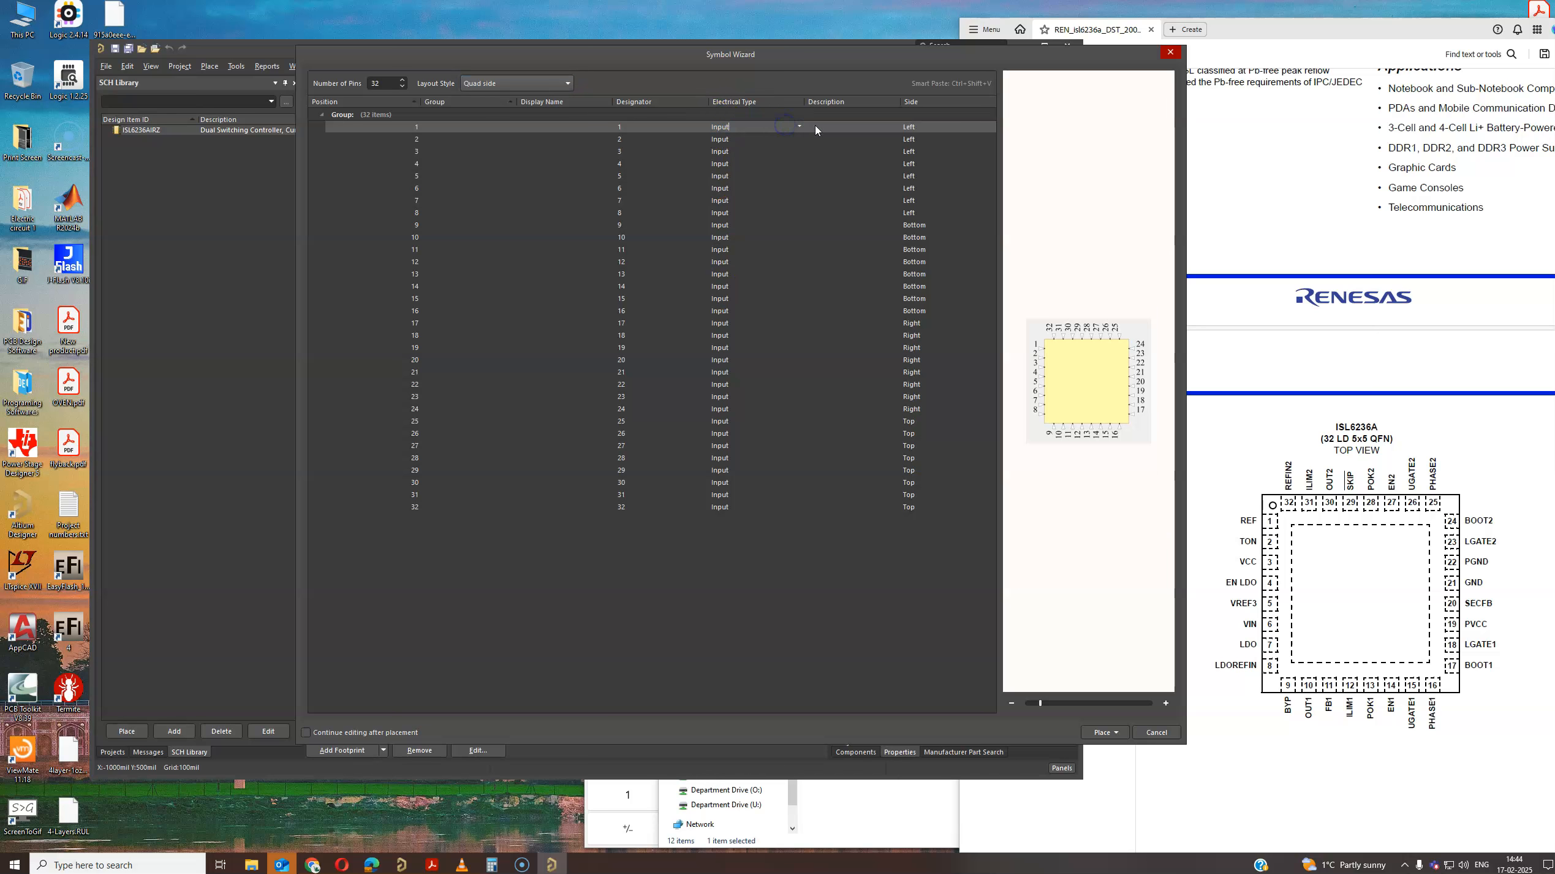
{"action": "left_click", "coordinate": [799, 127]}
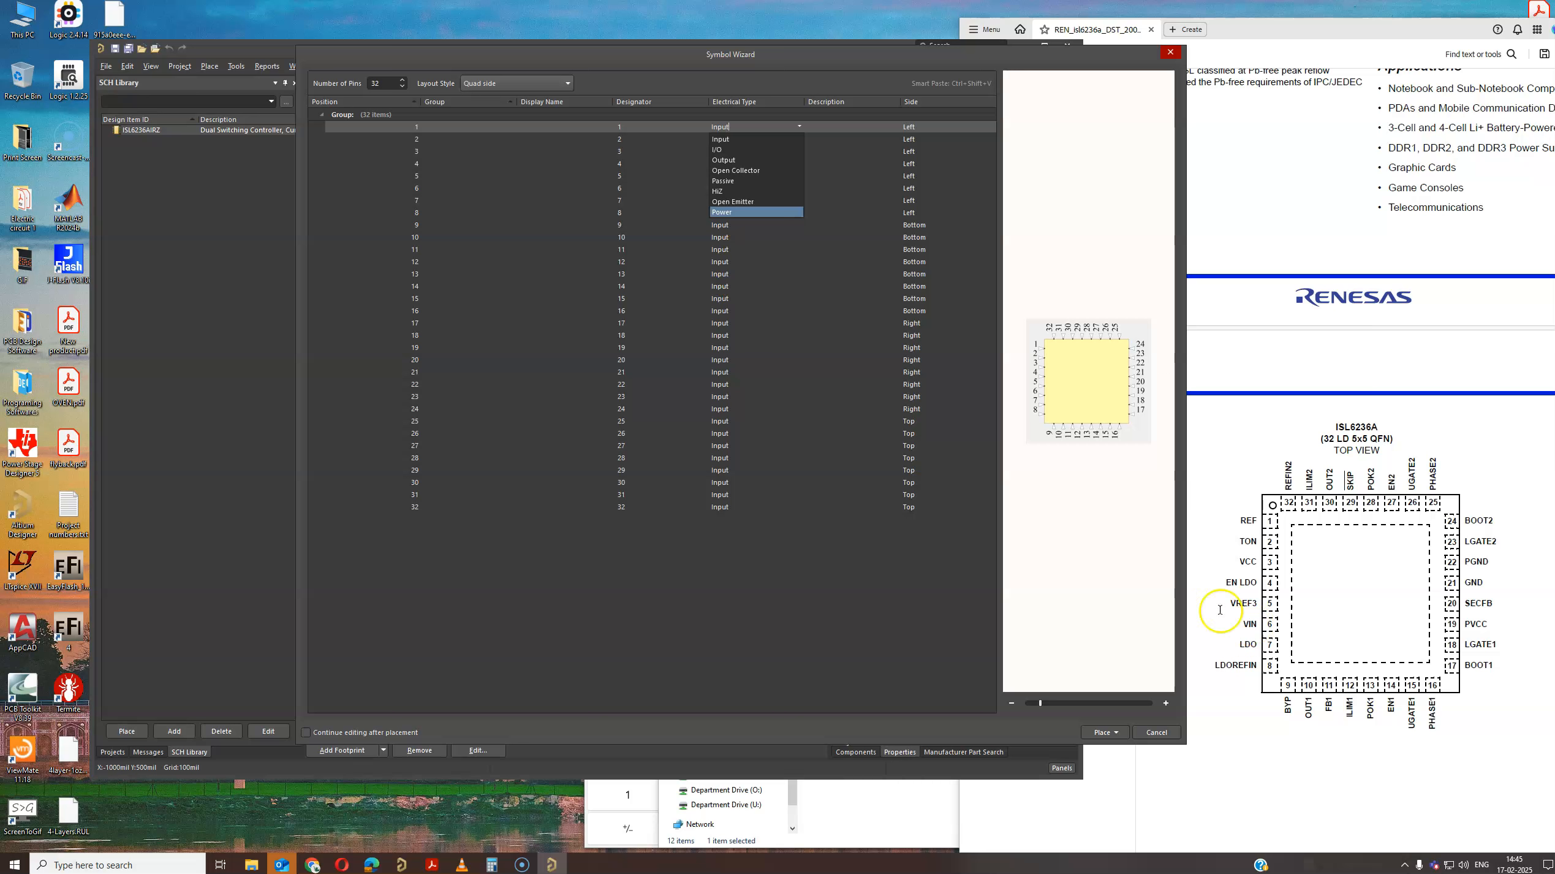
{"action": "left_click", "coordinate": [450, 212]}
{"action": "left_click", "coordinate": [462, 188]}
{"action": "left_click", "coordinate": [728, 188]}
{"action": "left_click", "coordinate": [748, 186]}
{"action": "left_click", "coordinate": [799, 188]}
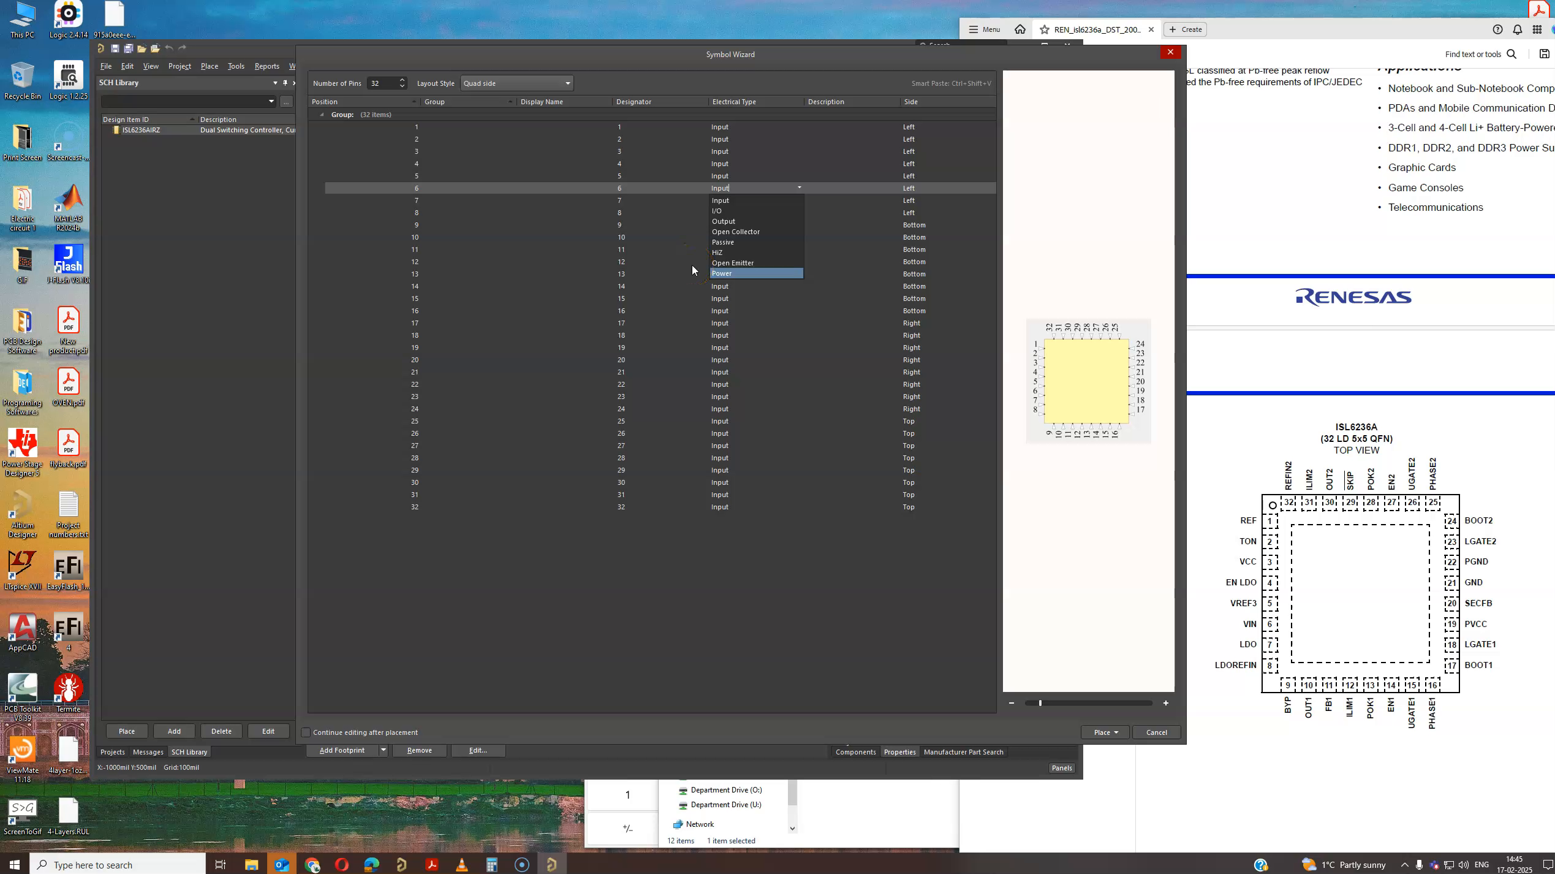
{"action": "left_click", "coordinate": [723, 203]}
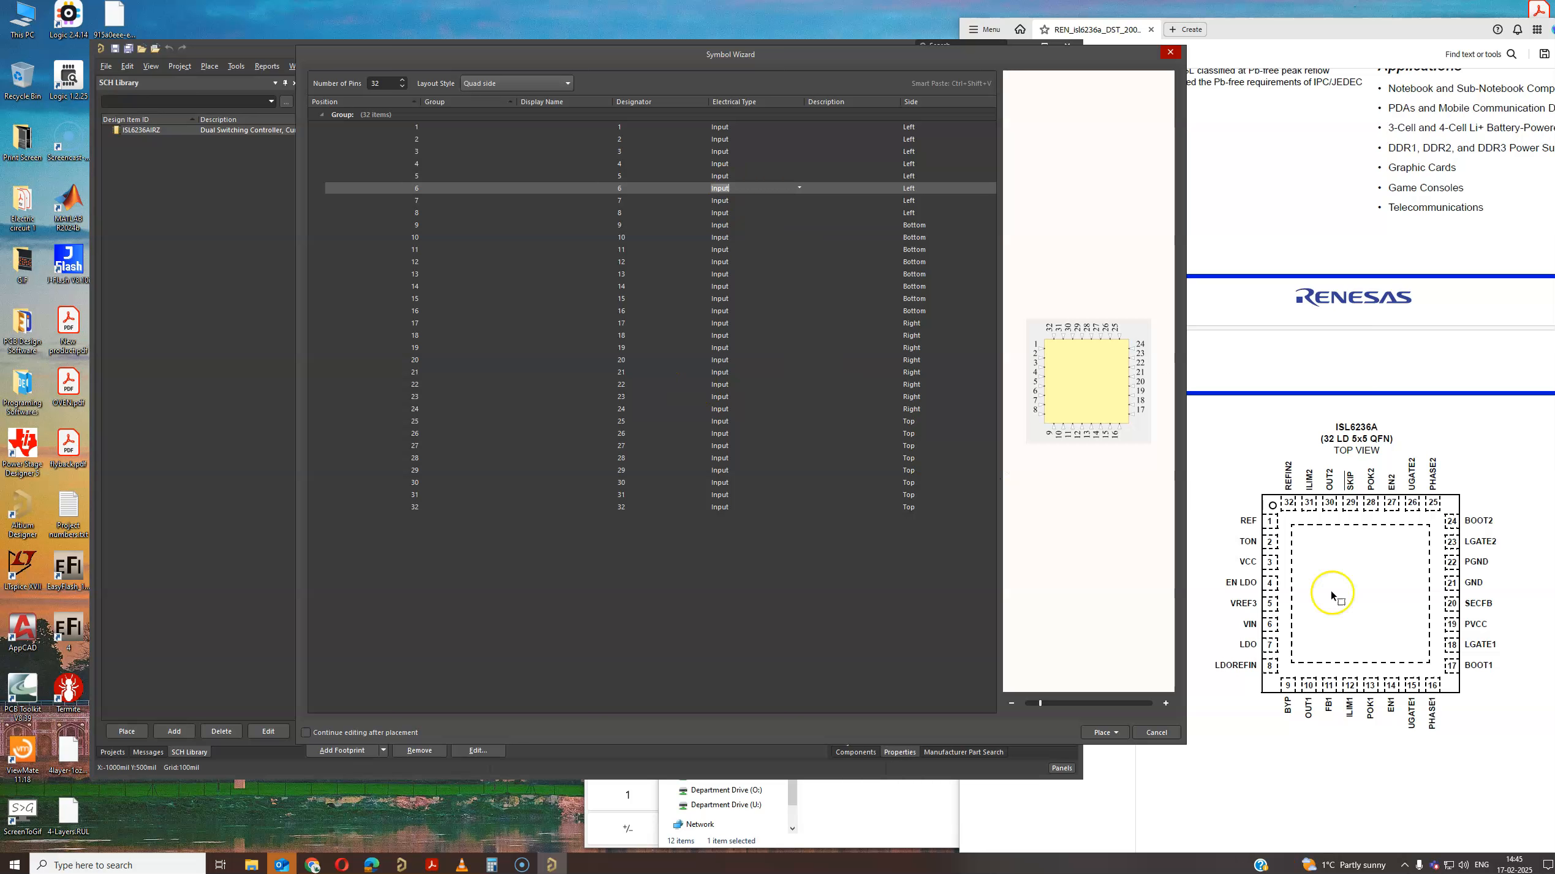
{"action": "left_click", "coordinate": [723, 130]}
{"action": "left_click", "coordinate": [771, 131]}
{"action": "left_click", "coordinate": [799, 126]}
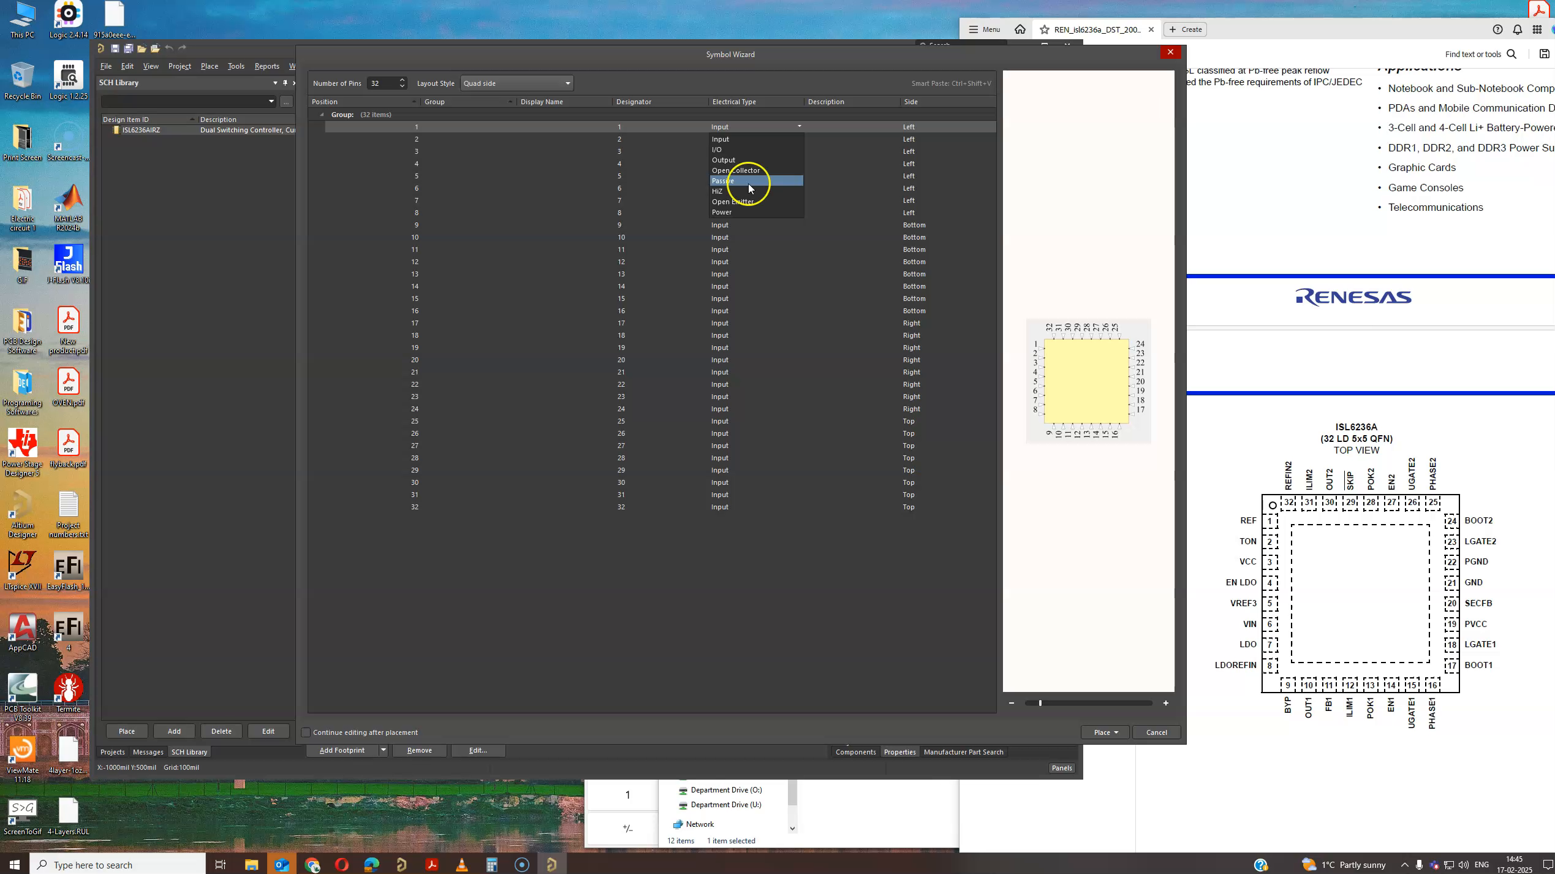
{"action": "left_click", "coordinate": [657, 169]}
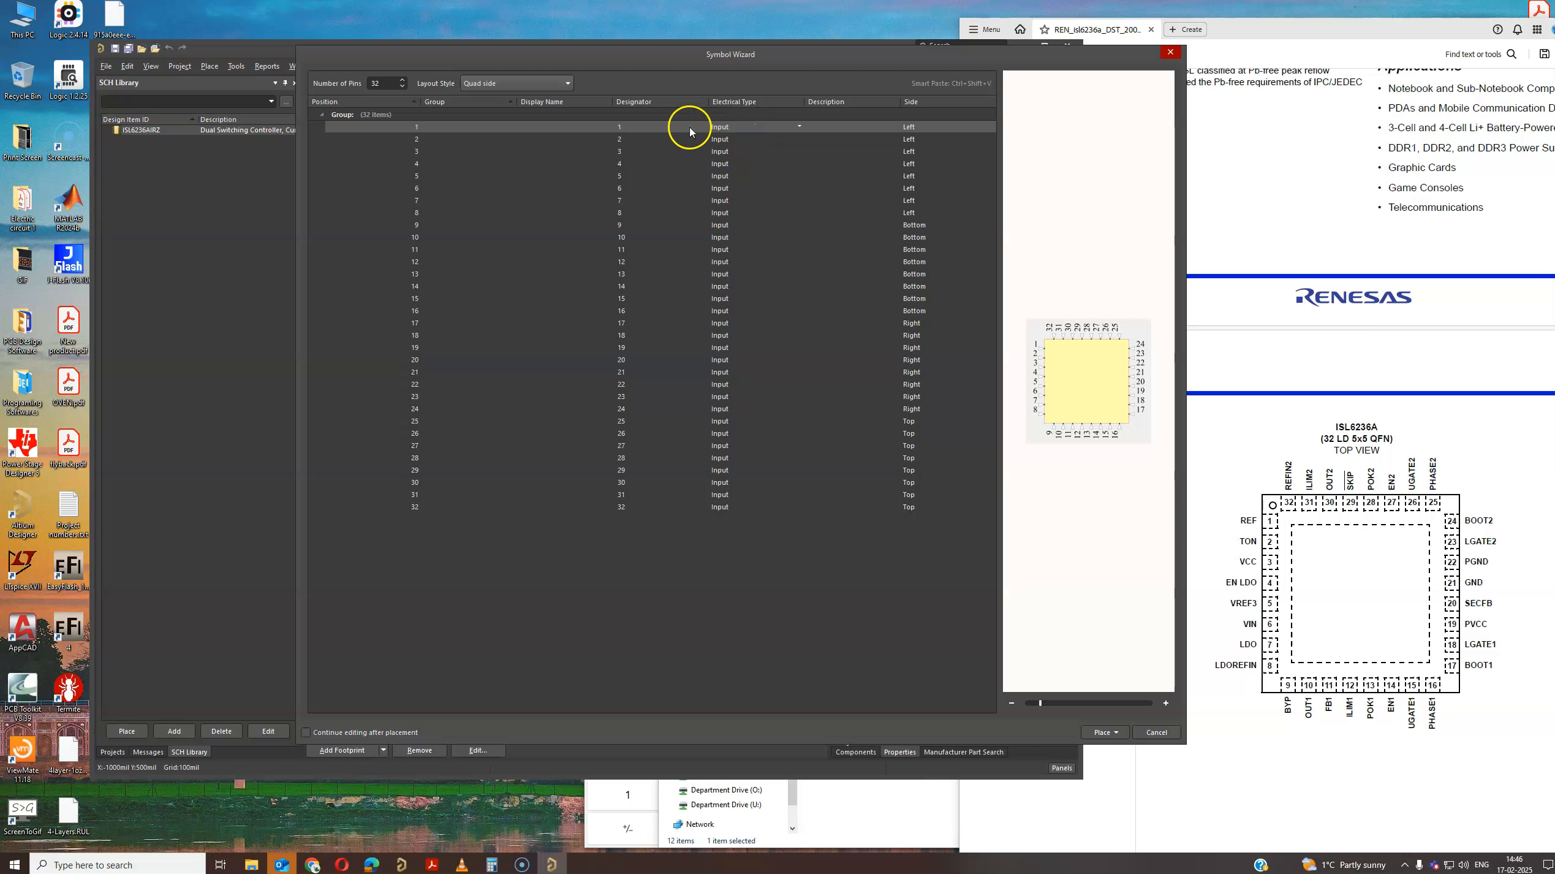
- Set the electrical type of all 32 pins to Passive
{"action": "double_click", "coordinate": [720, 128]}
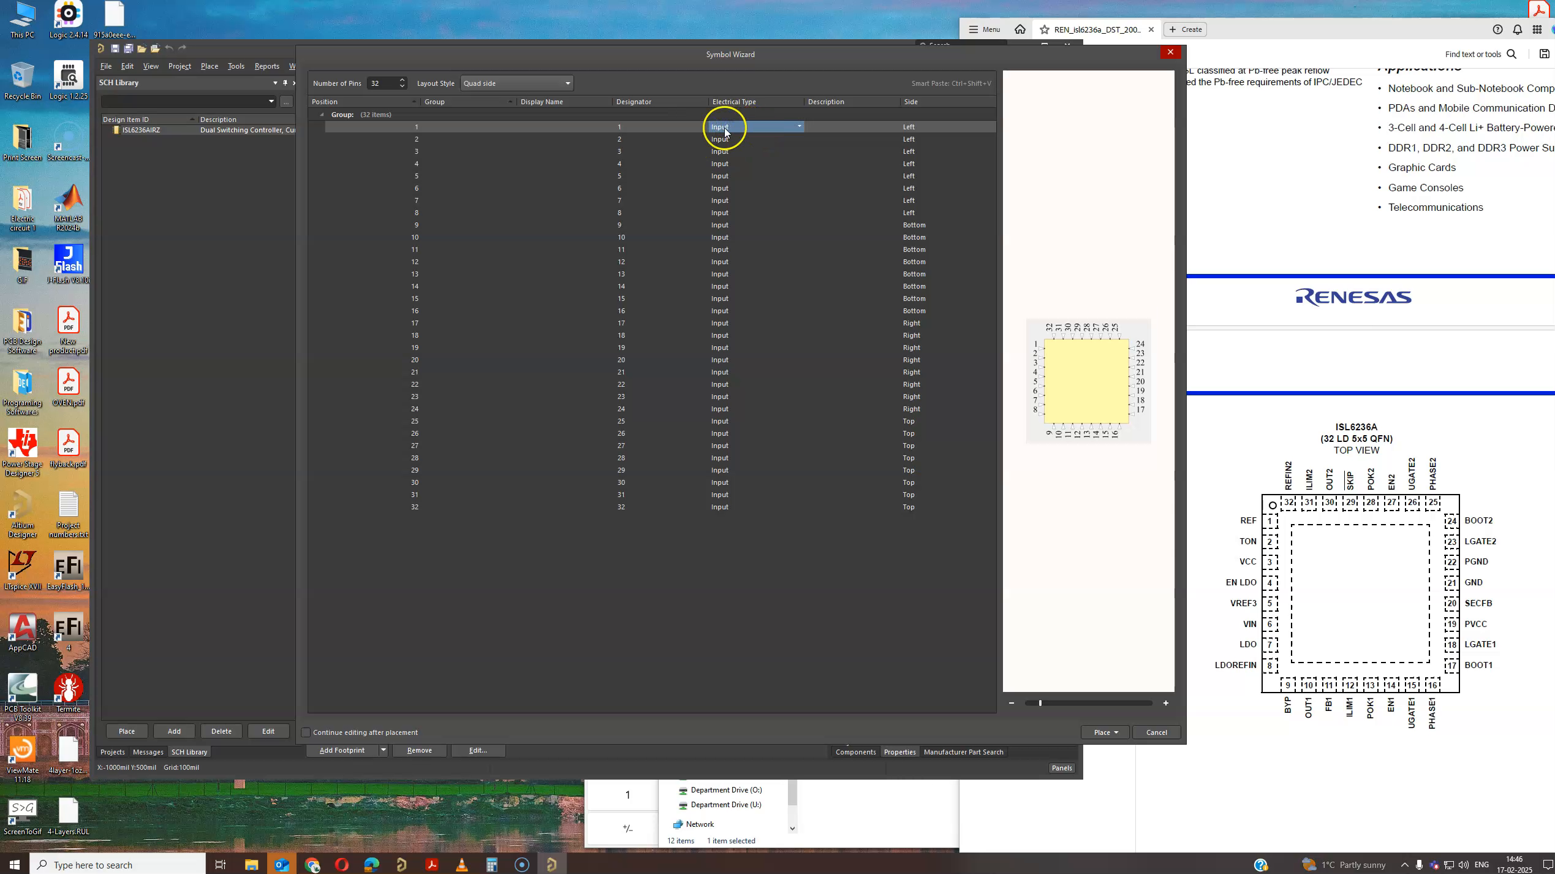
{"action": "left_click", "coordinate": [723, 509], "text": "shift"}
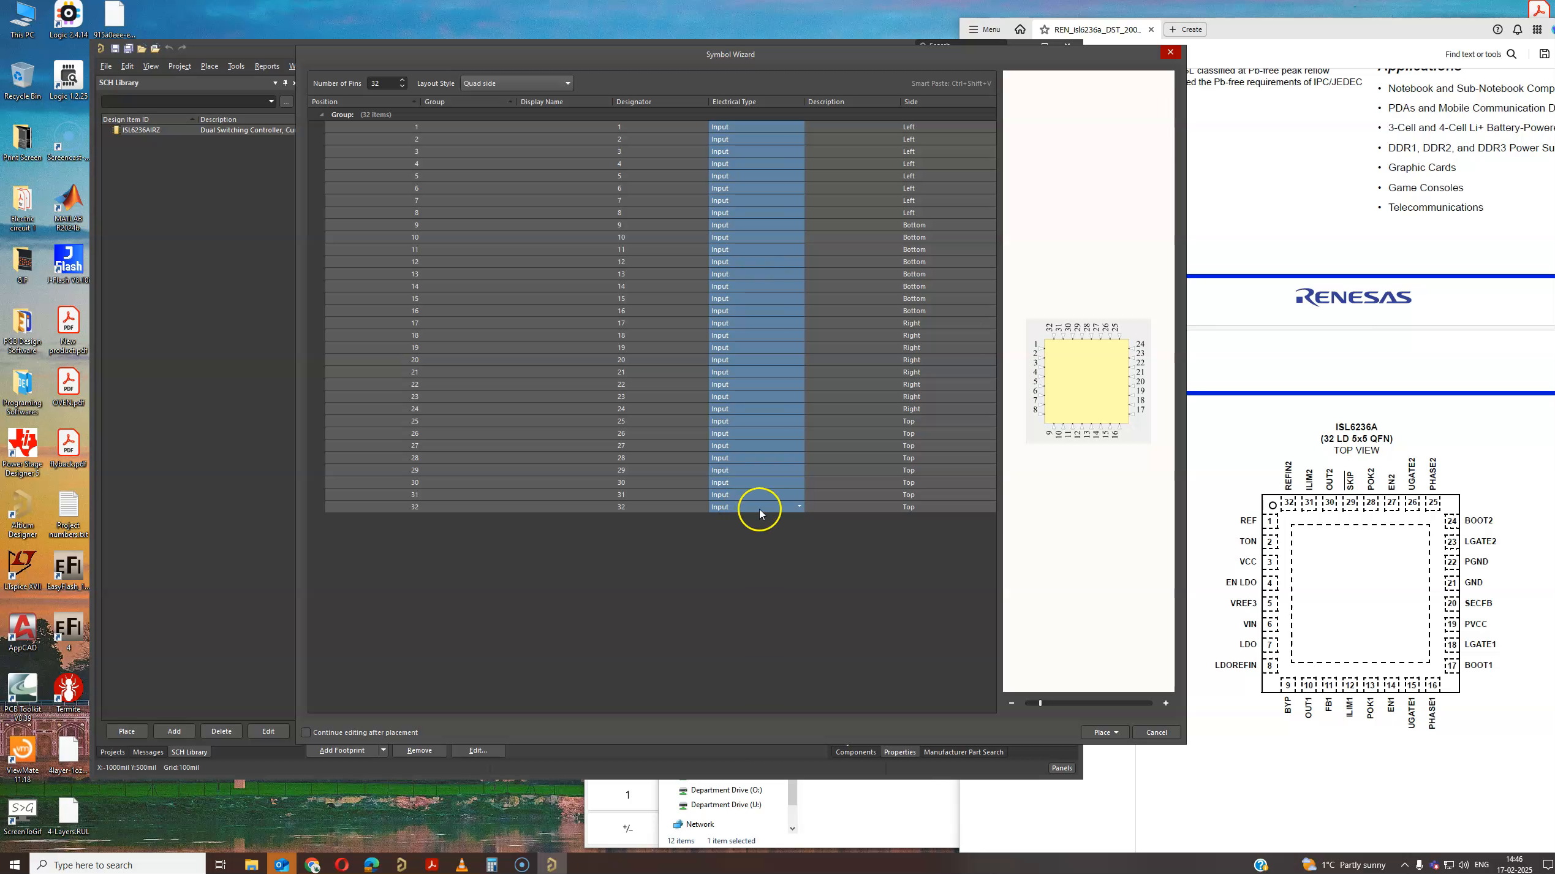
{"action": "left_click", "coordinate": [800, 508]}
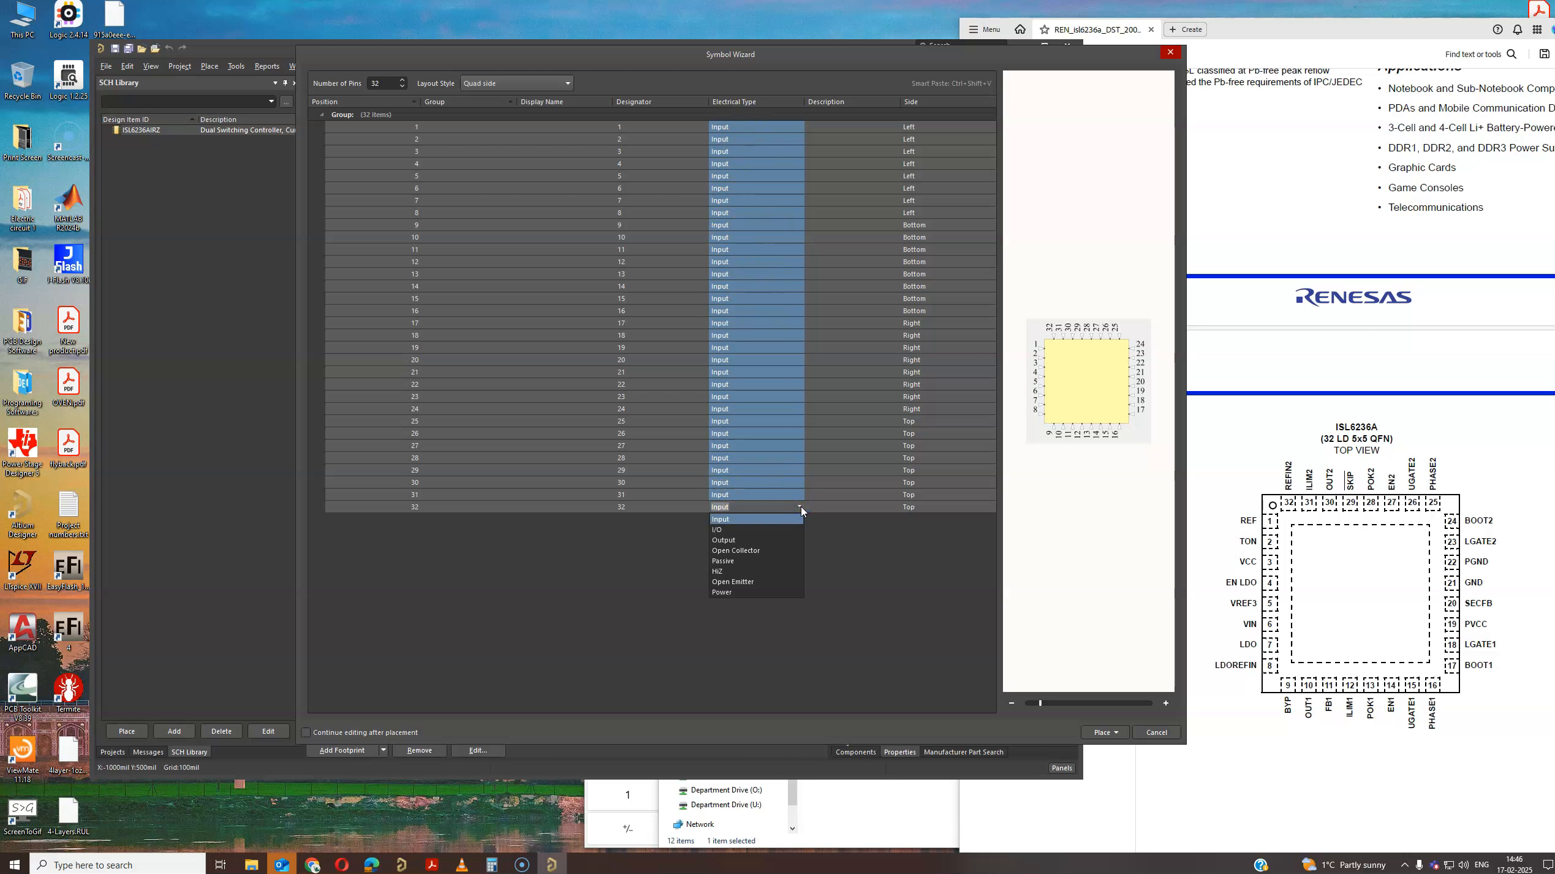
{"action": "left_click", "coordinate": [771, 561]}
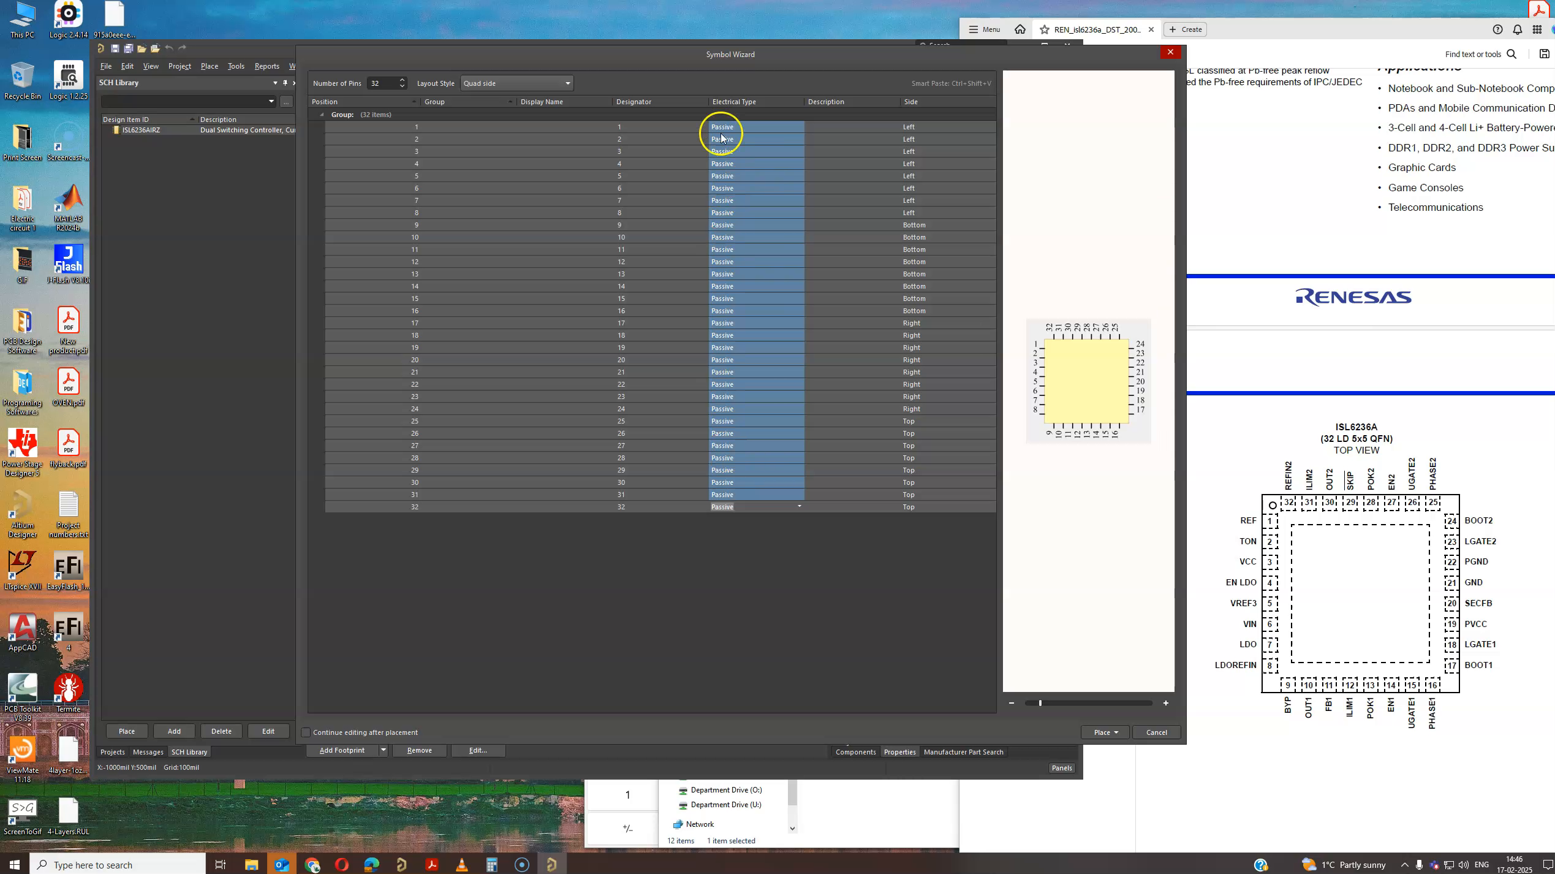
{"action": "left_click", "coordinate": [674, 570]}
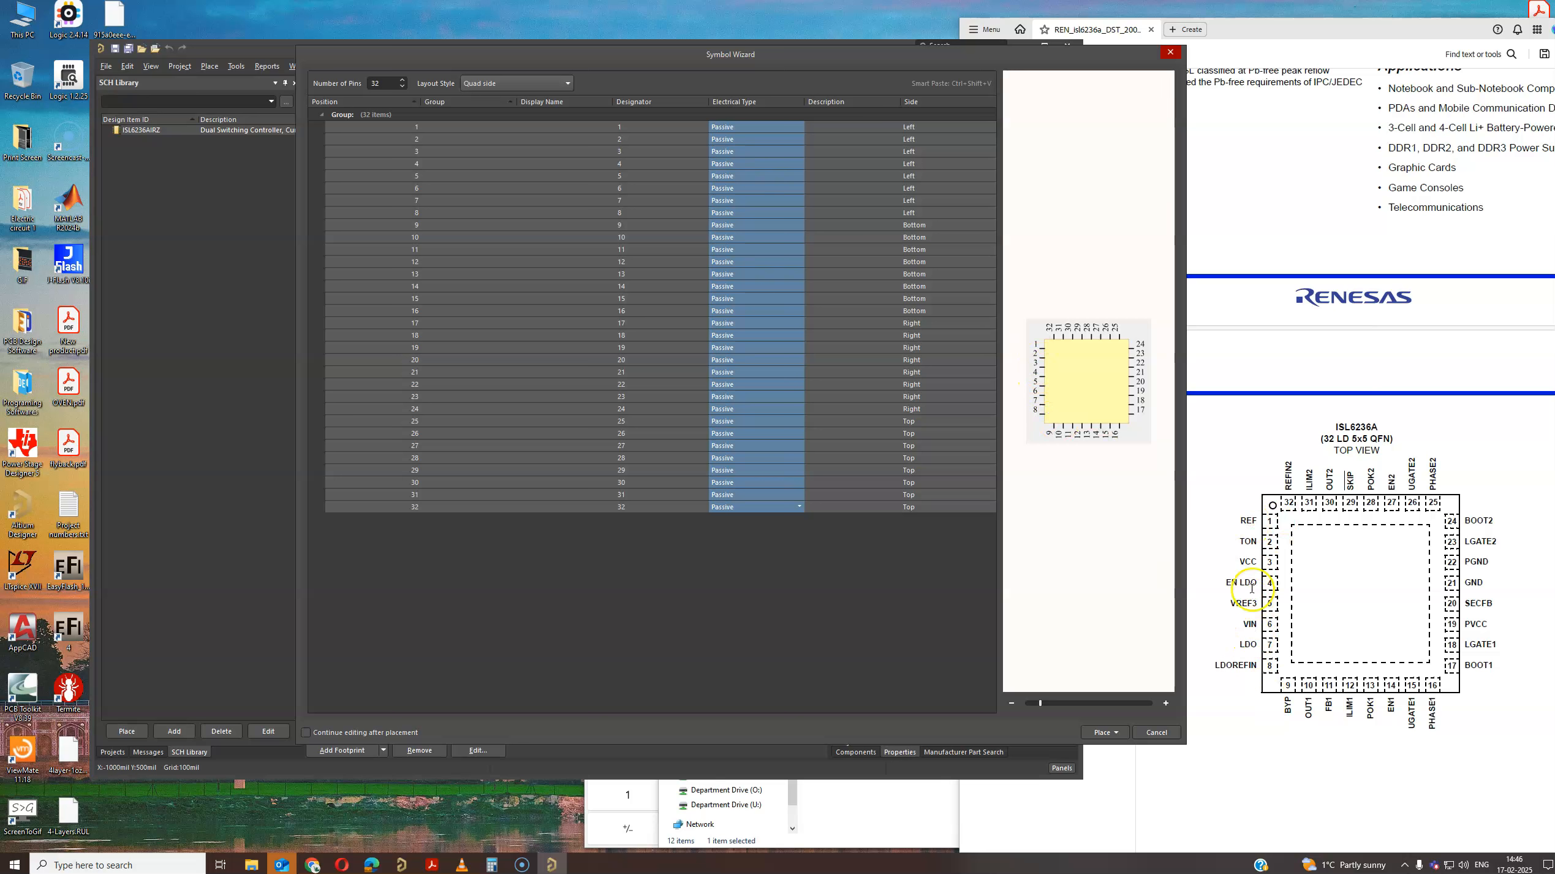
- Copy the names of pins 1 to 20 from the datasheet's Pin Descriptions table into the wizard's display names, starting at pin 1
{"action": "scroll", "coordinate": [1406, 586], "scroll_direction": "down", "scroll_amount": 20}
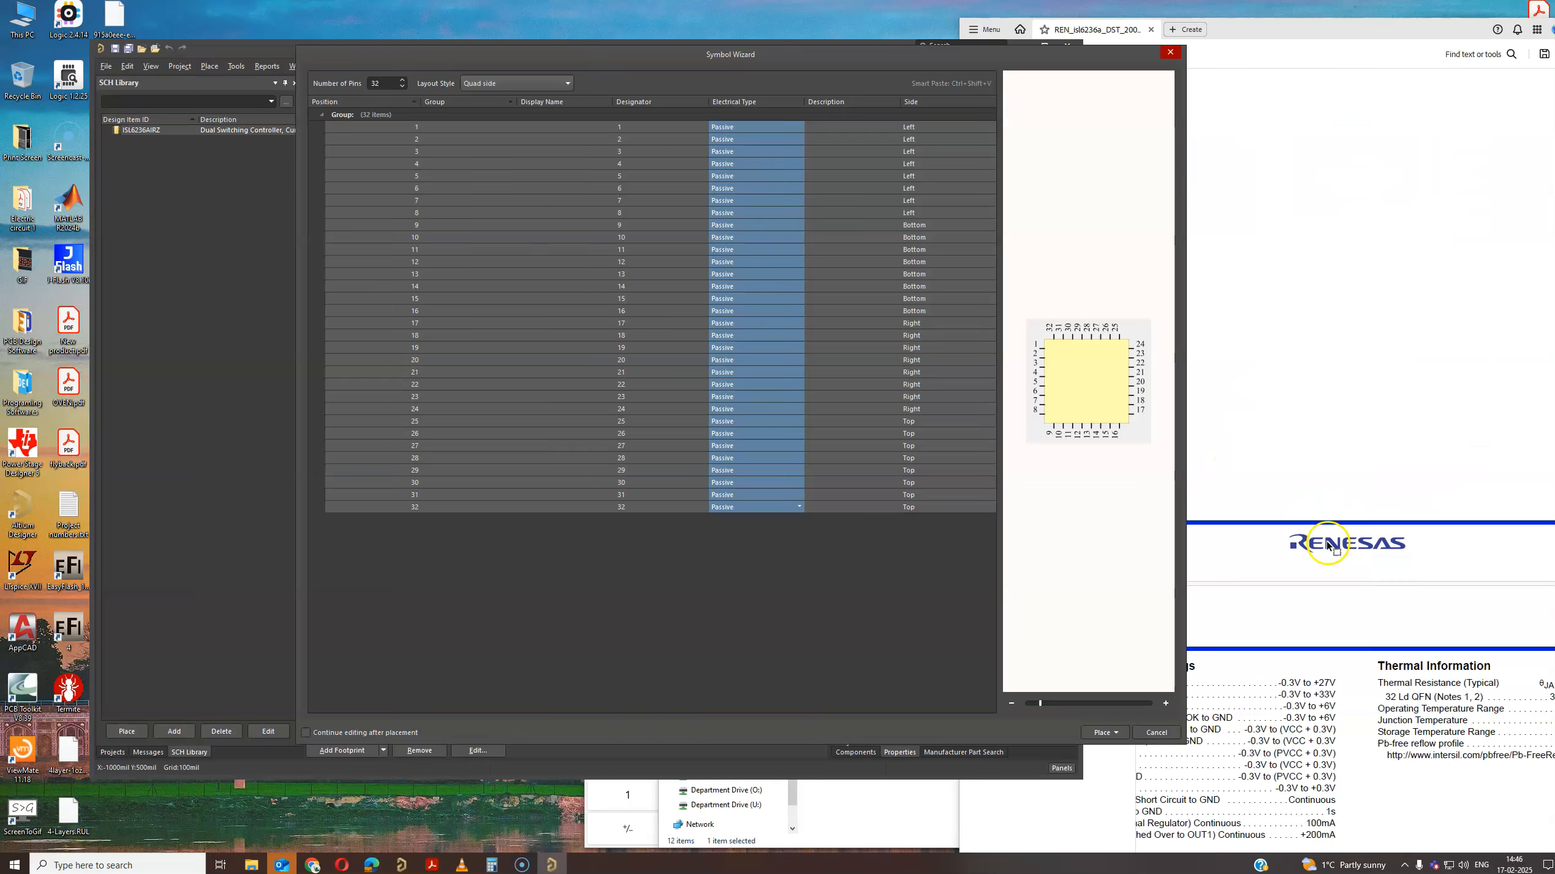
{"action": "left_click", "coordinate": [1320, 448]}
{"action": "scroll", "coordinate": [1287, 613], "scroll_direction": "down", "scroll_amount": 15}
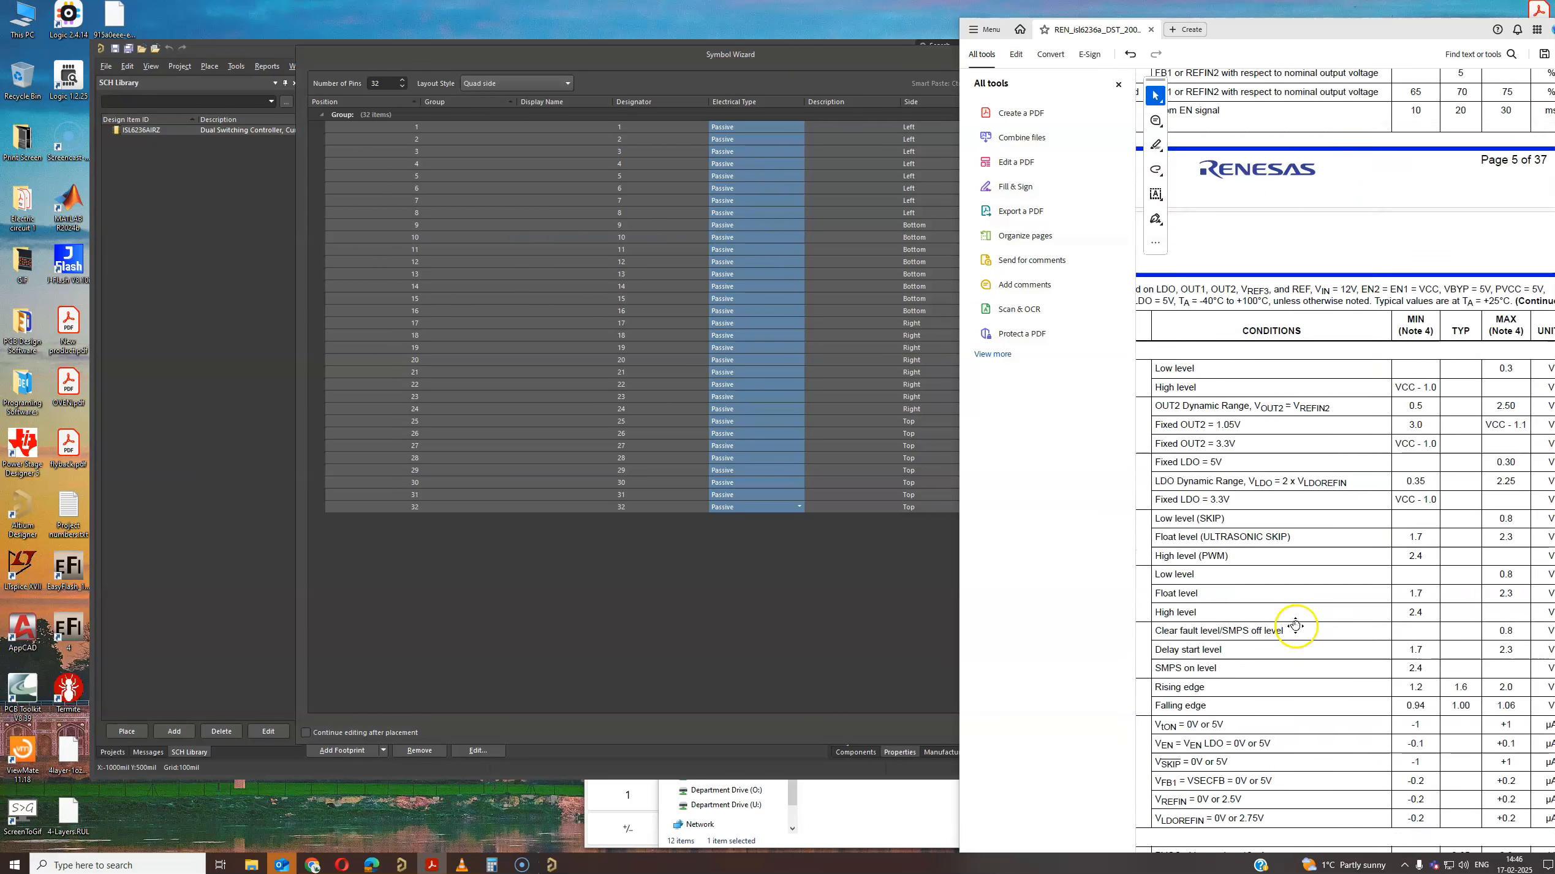
{"action": "scroll", "coordinate": [1267, 624], "scroll_direction": "down", "scroll_amount": 10}
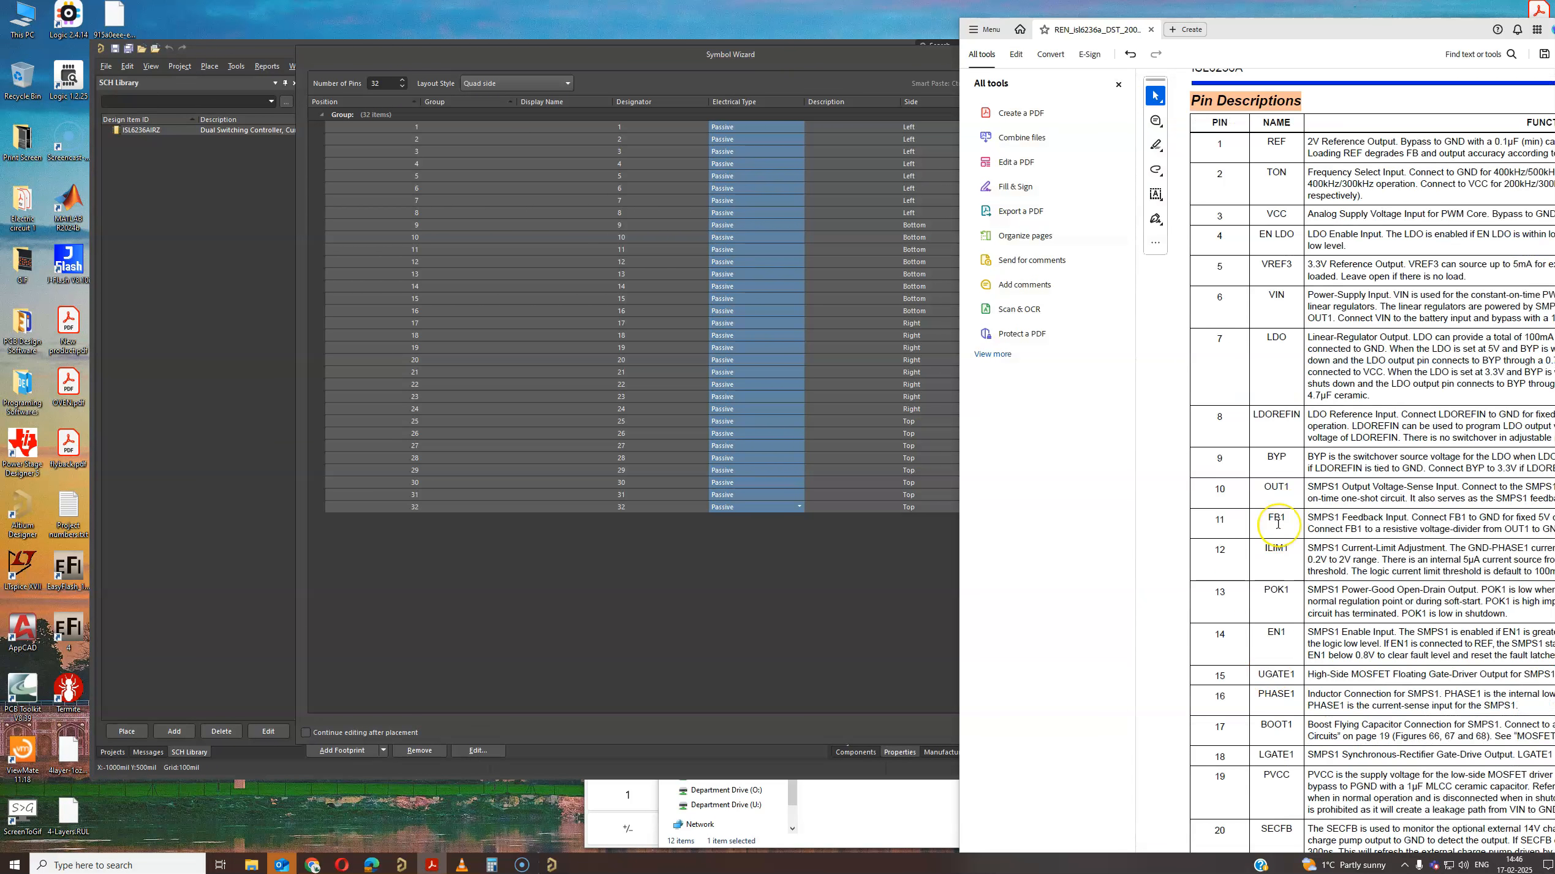
{"action": "scroll", "coordinate": [1278, 524], "scroll_direction": "down", "scroll_amount": 1}
{"action": "scroll", "coordinate": [1278, 524], "scroll_direction": "up", "scroll_amount": 1}
{"action": "scroll", "coordinate": [1278, 524], "scroll_direction": "down", "scroll_amount": 1}
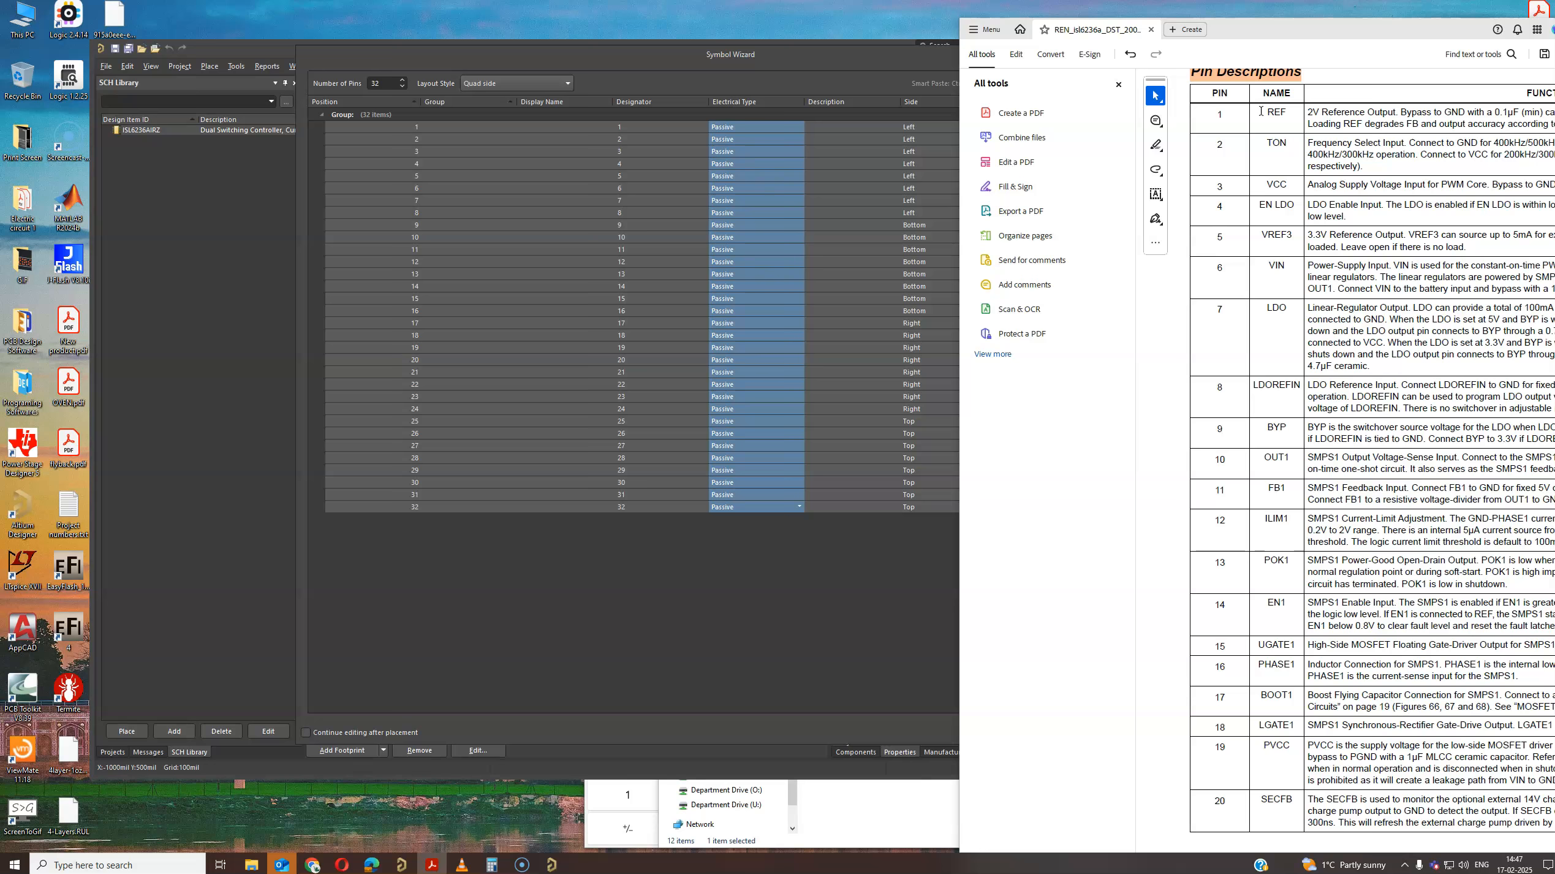
{"action": "left_click_drag", "start_coordinate": [1269, 111], "coordinate": [1295, 820]}
{"action": "key", "text": "ctrl+c"}
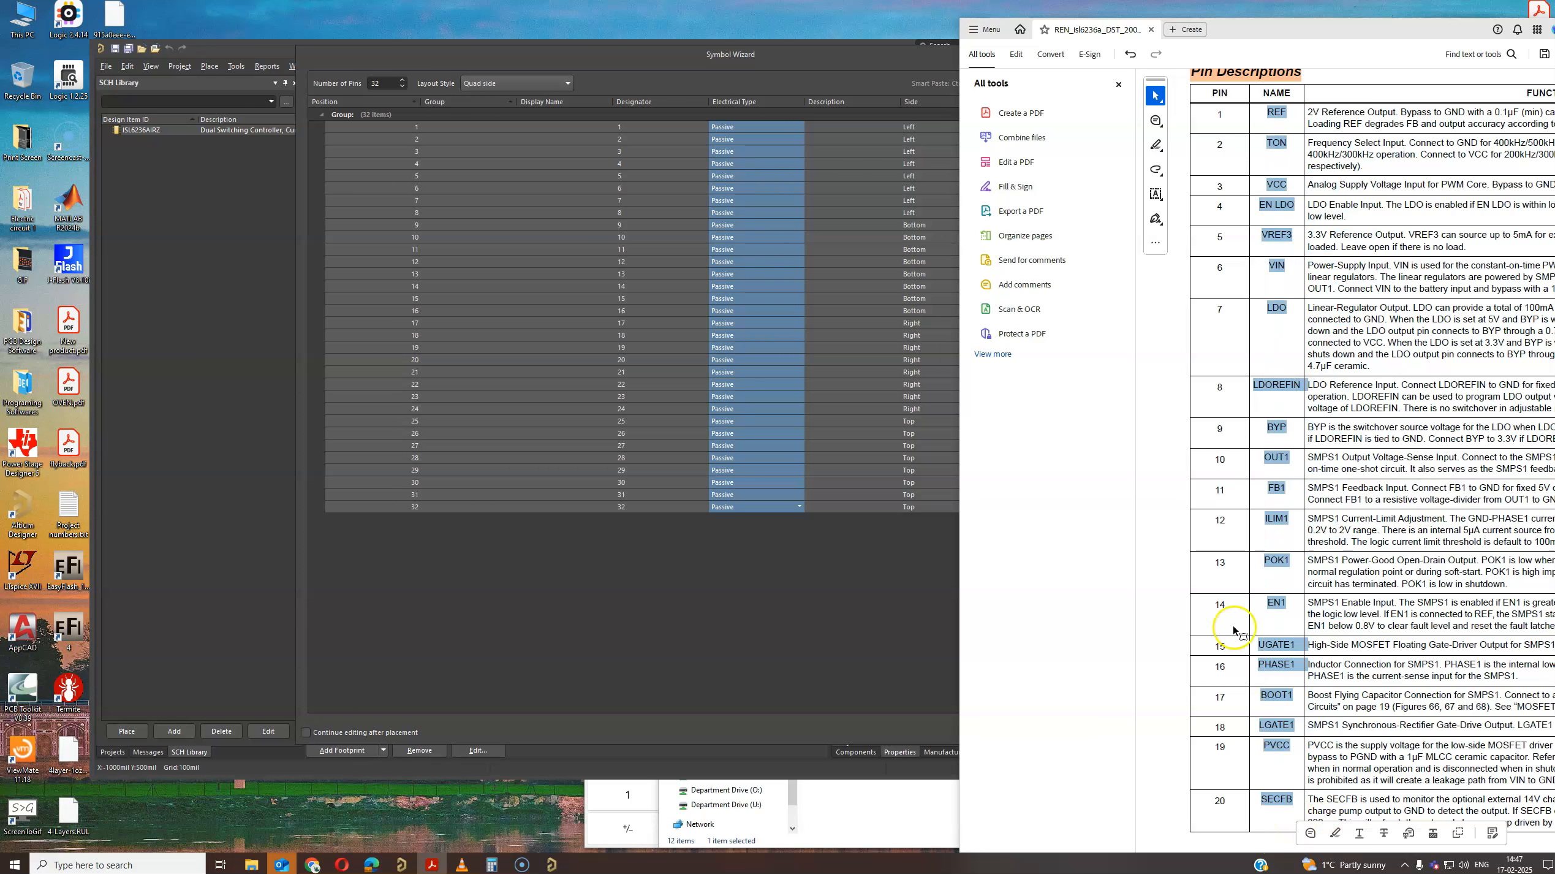
{"action": "left_click", "coordinate": [548, 128]}
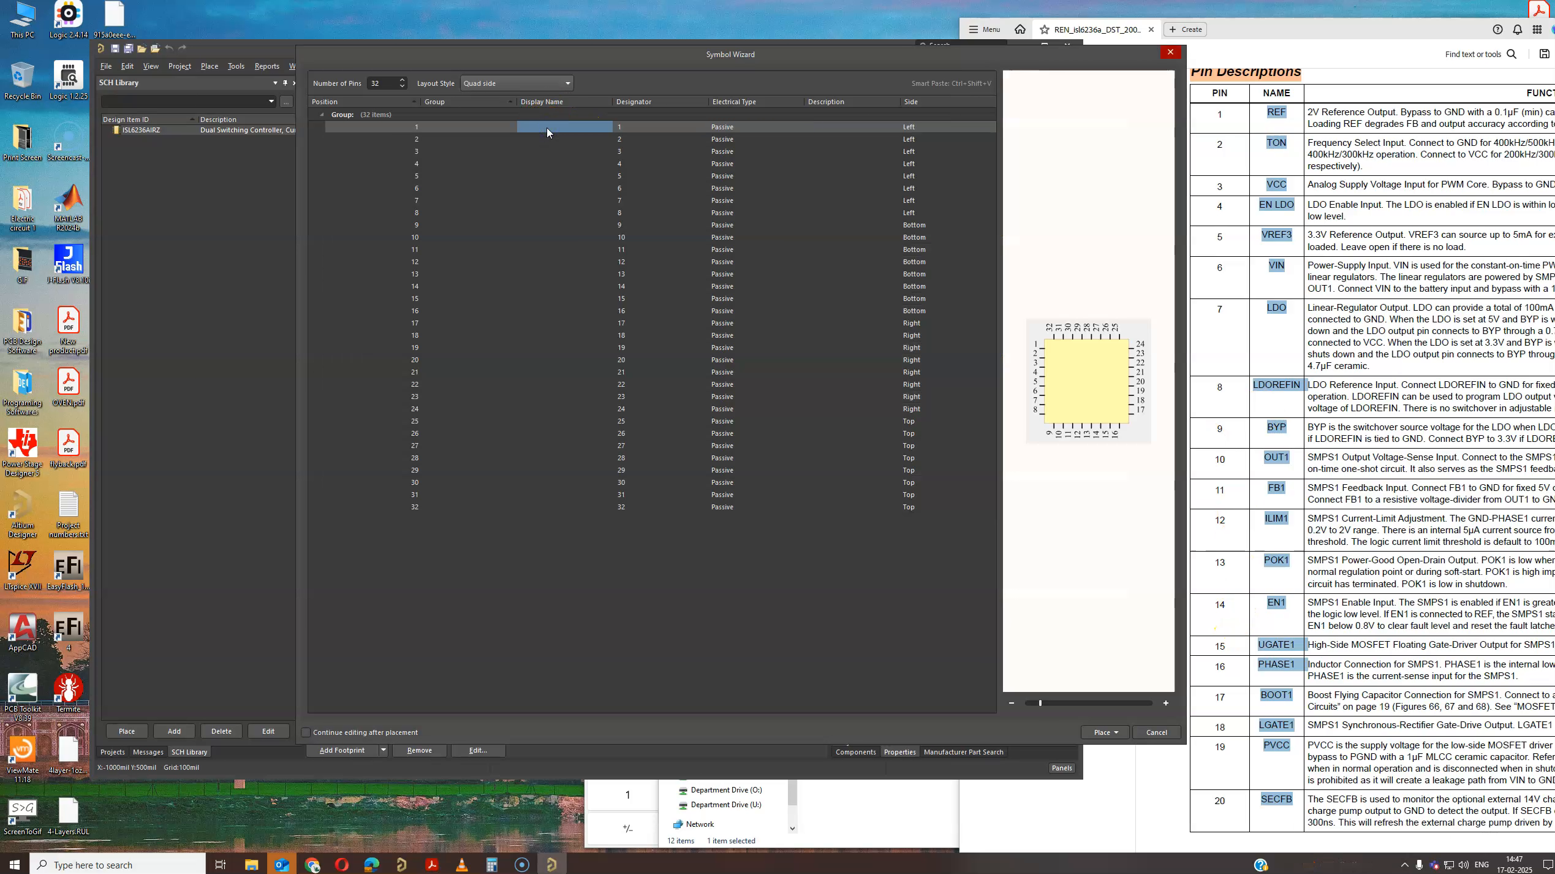
{"action": "key", "text": "ctrl+v"}
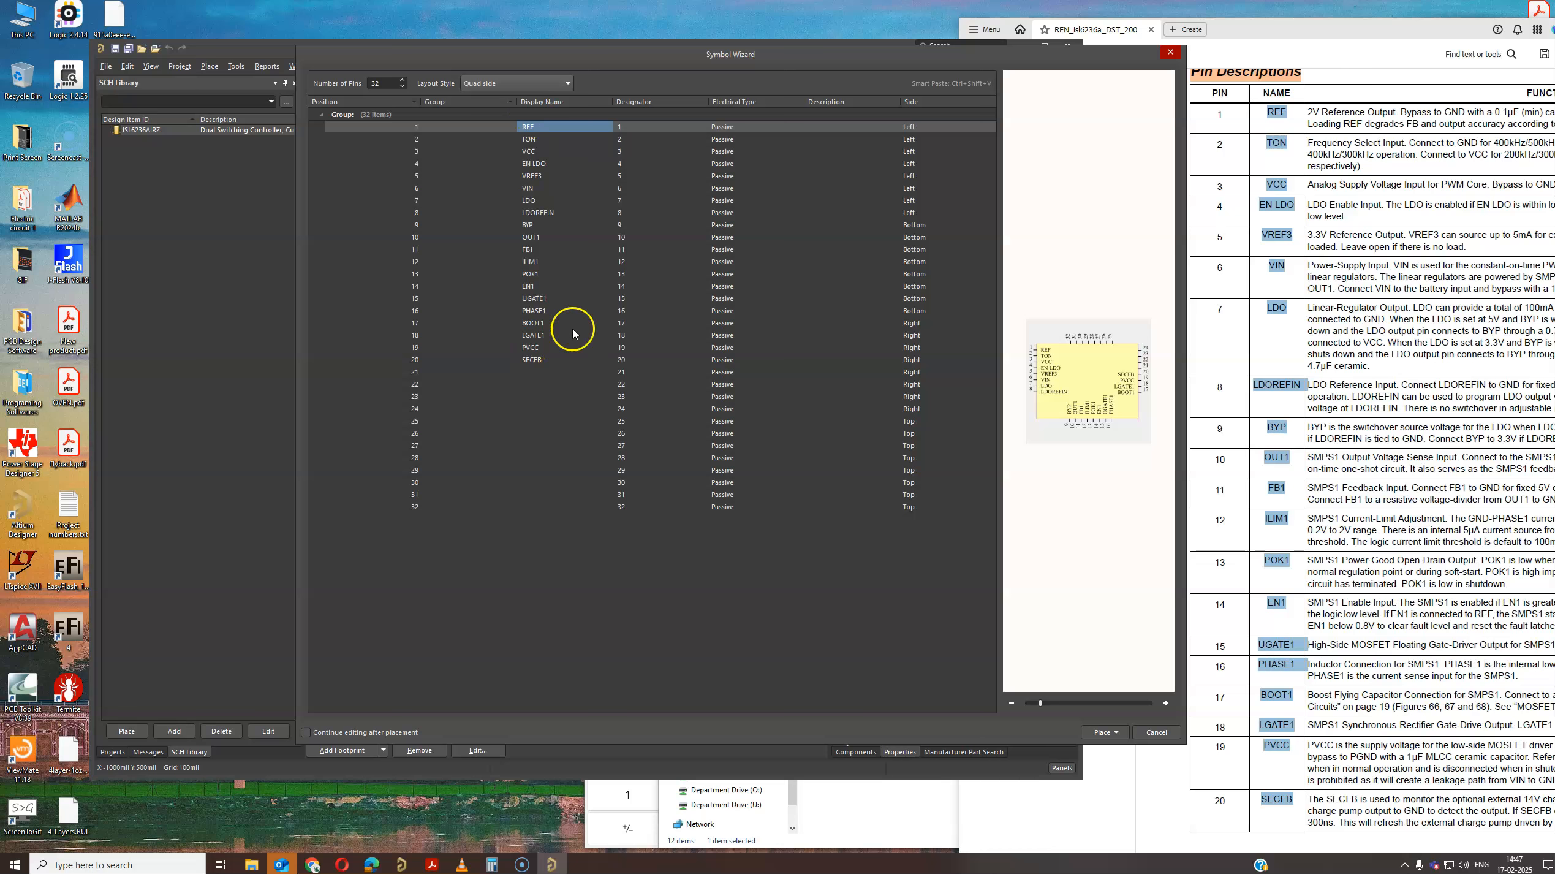
- Copy the names of pins 21 to 32 from the continued Pin Descriptions table into the wizard's display names, starting at pin 21
{"action": "left_click", "coordinate": [1311, 320]}
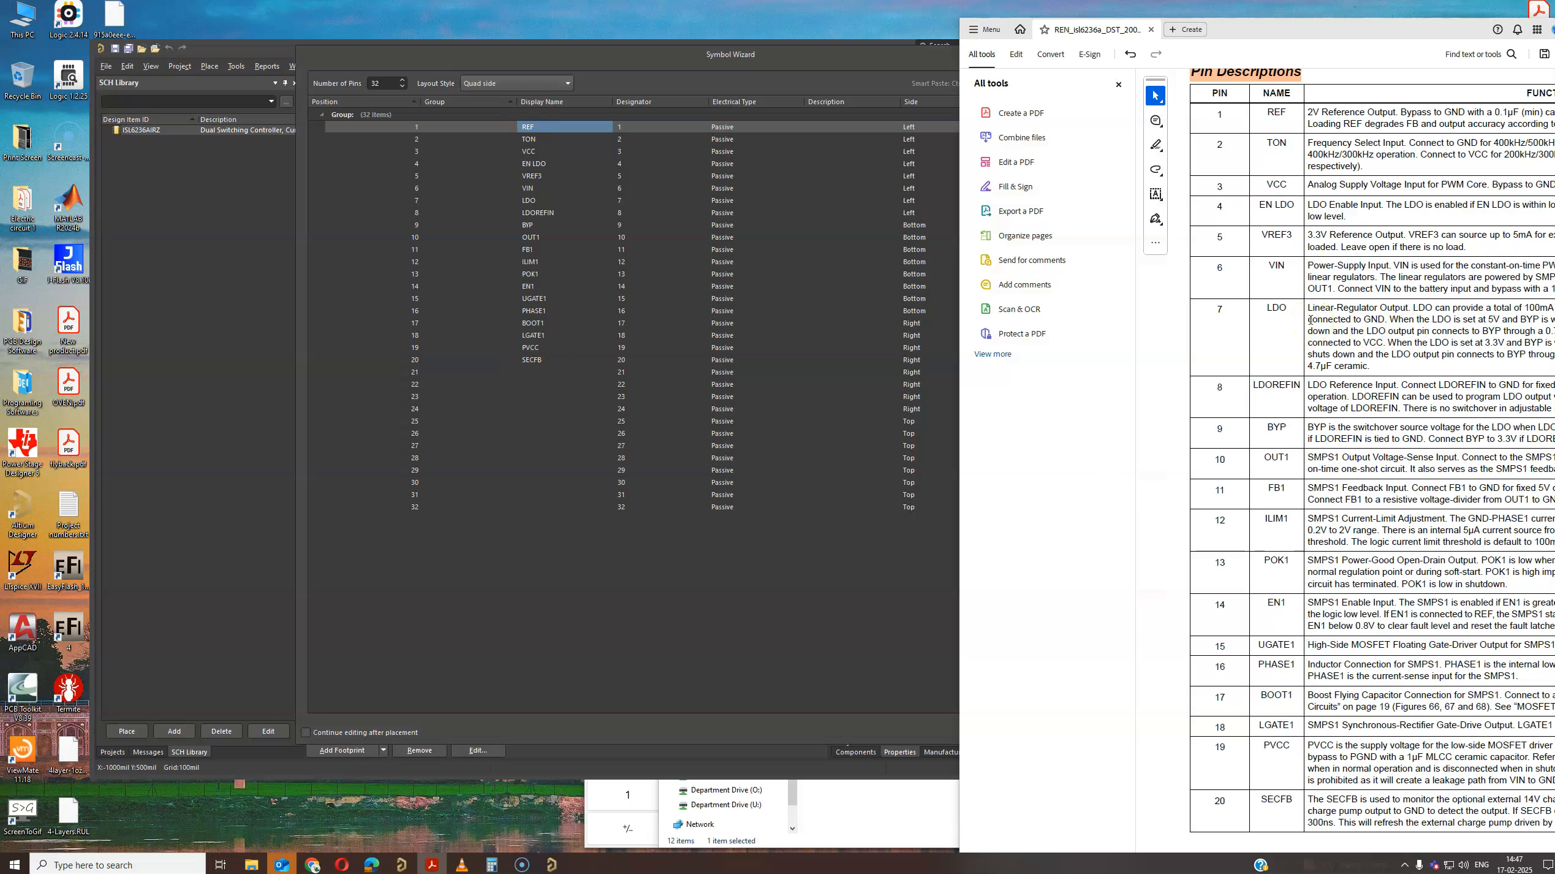
{"action": "left_click_drag", "start_coordinate": [1214, 117], "coordinate": [1292, 192]}
{"action": "left_click", "coordinate": [1294, 243]}
{"action": "scroll", "coordinate": [1324, 380], "scroll_direction": "down", "scroll_amount": 10}
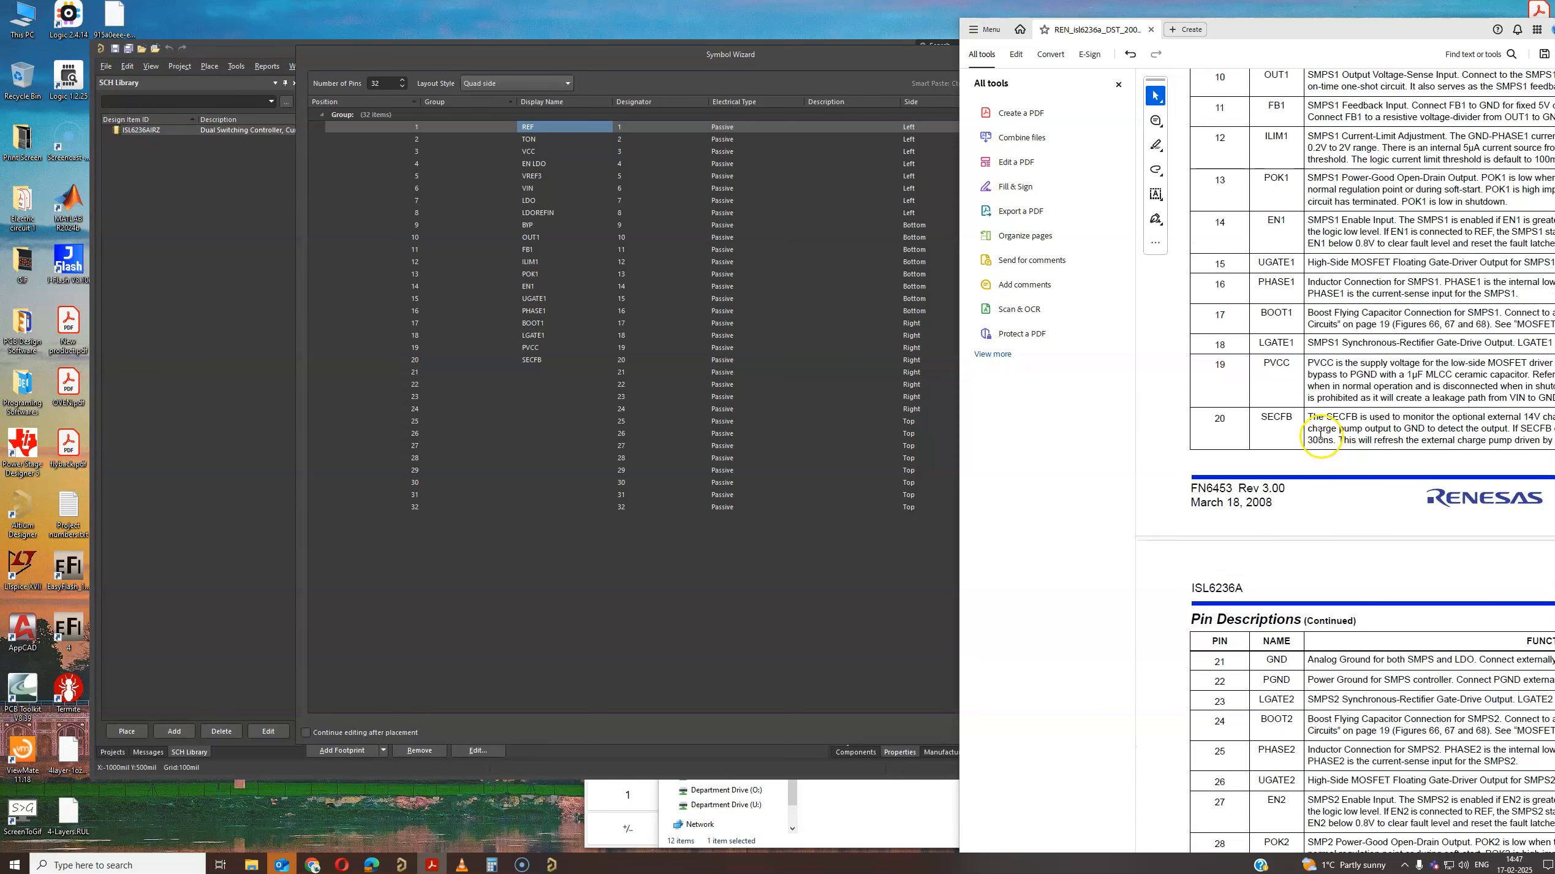
{"action": "scroll", "coordinate": [1320, 434], "scroll_direction": "down", "scroll_amount": 3}
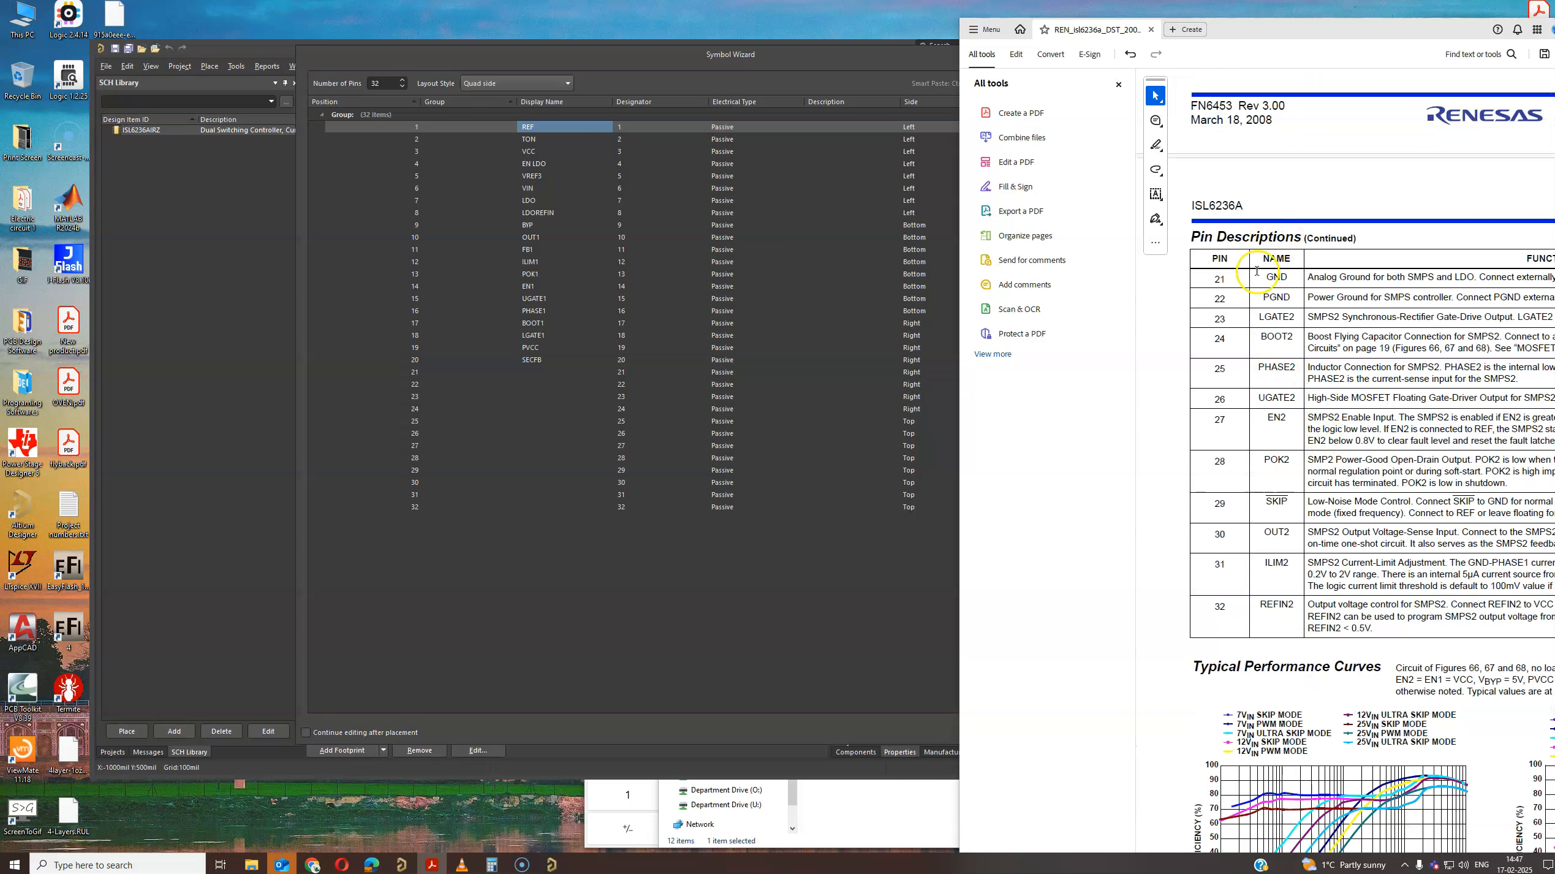
{"action": "left_click_drag", "start_coordinate": [1257, 270], "coordinate": [1271, 609]}
{"action": "key", "text": "ctrl+c"}
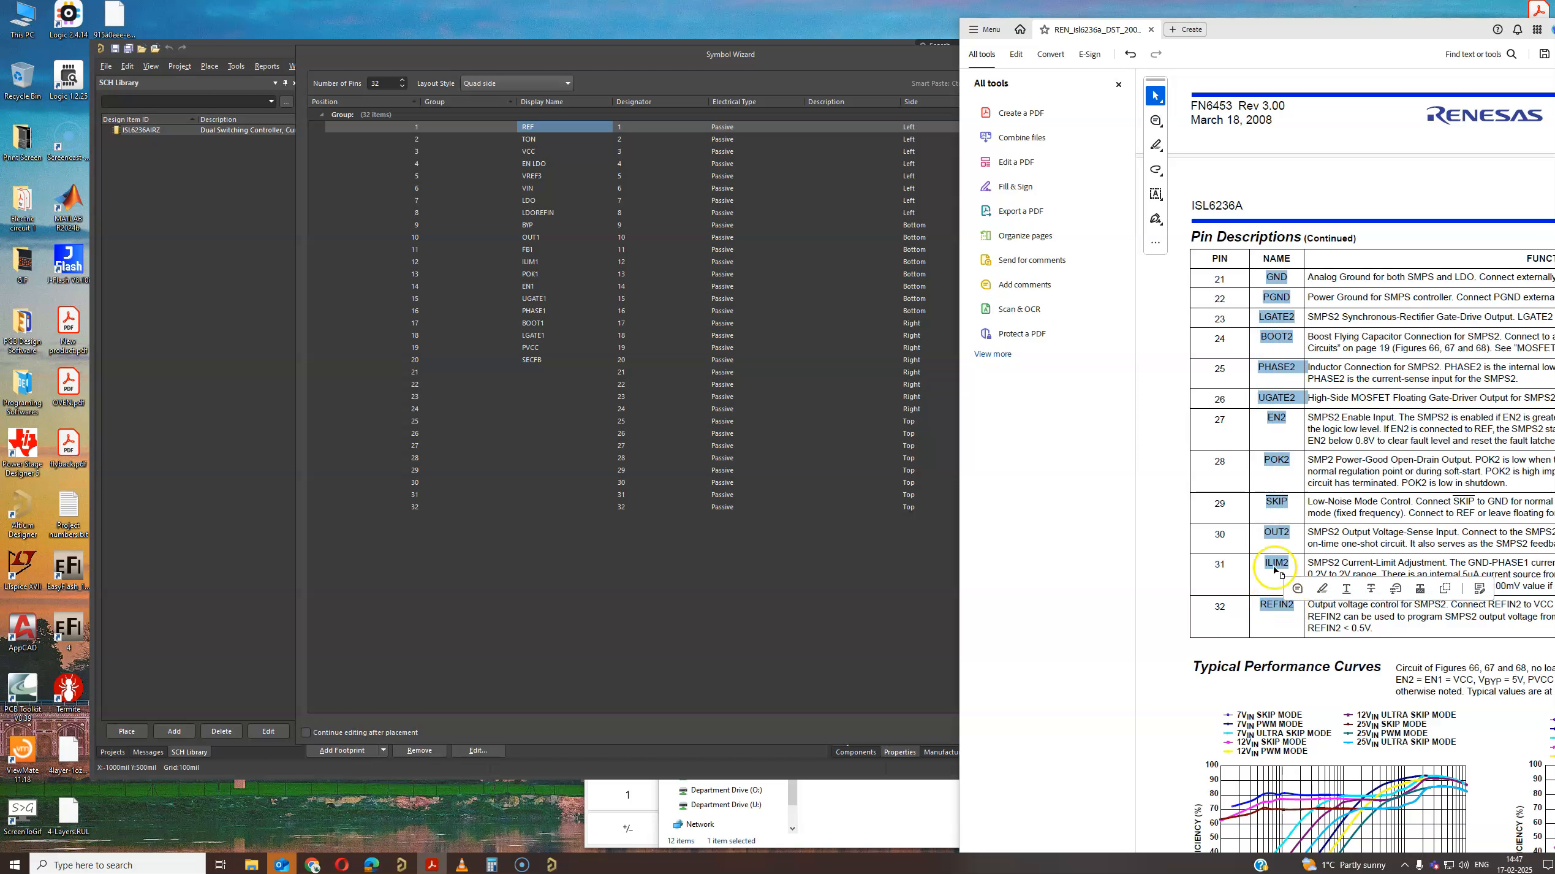
{"action": "left_click", "coordinate": [545, 372]}
{"action": "key", "text": "ctrl+v"}
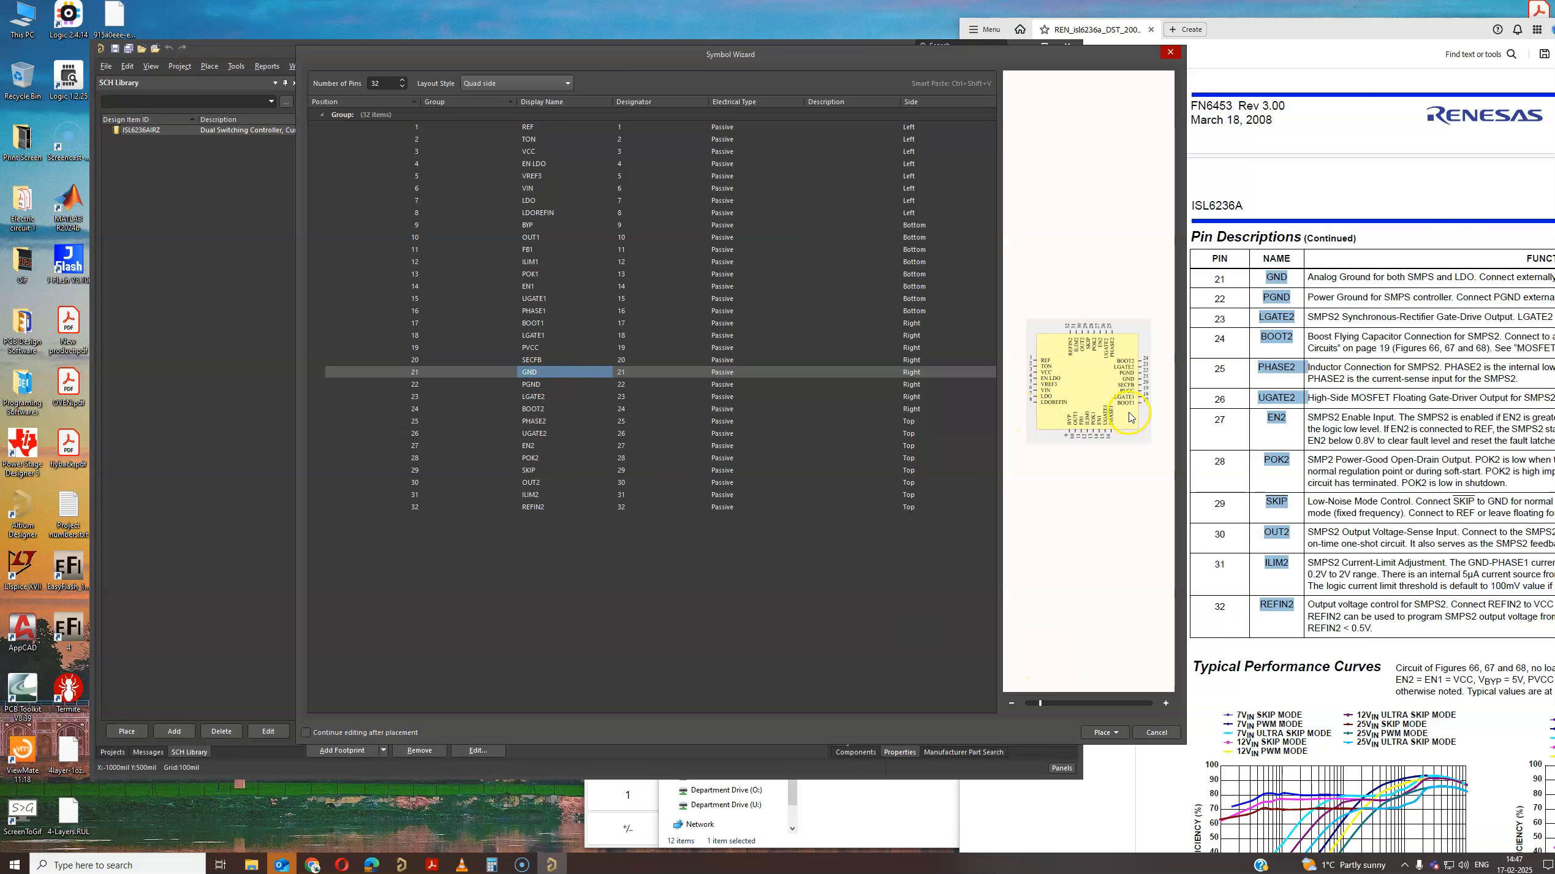
- Place the wizard's symbol in the existing ISL6236AIRZ component and enlarge the Altium Designer window
{"action": "left_click", "coordinate": [1114, 735]}
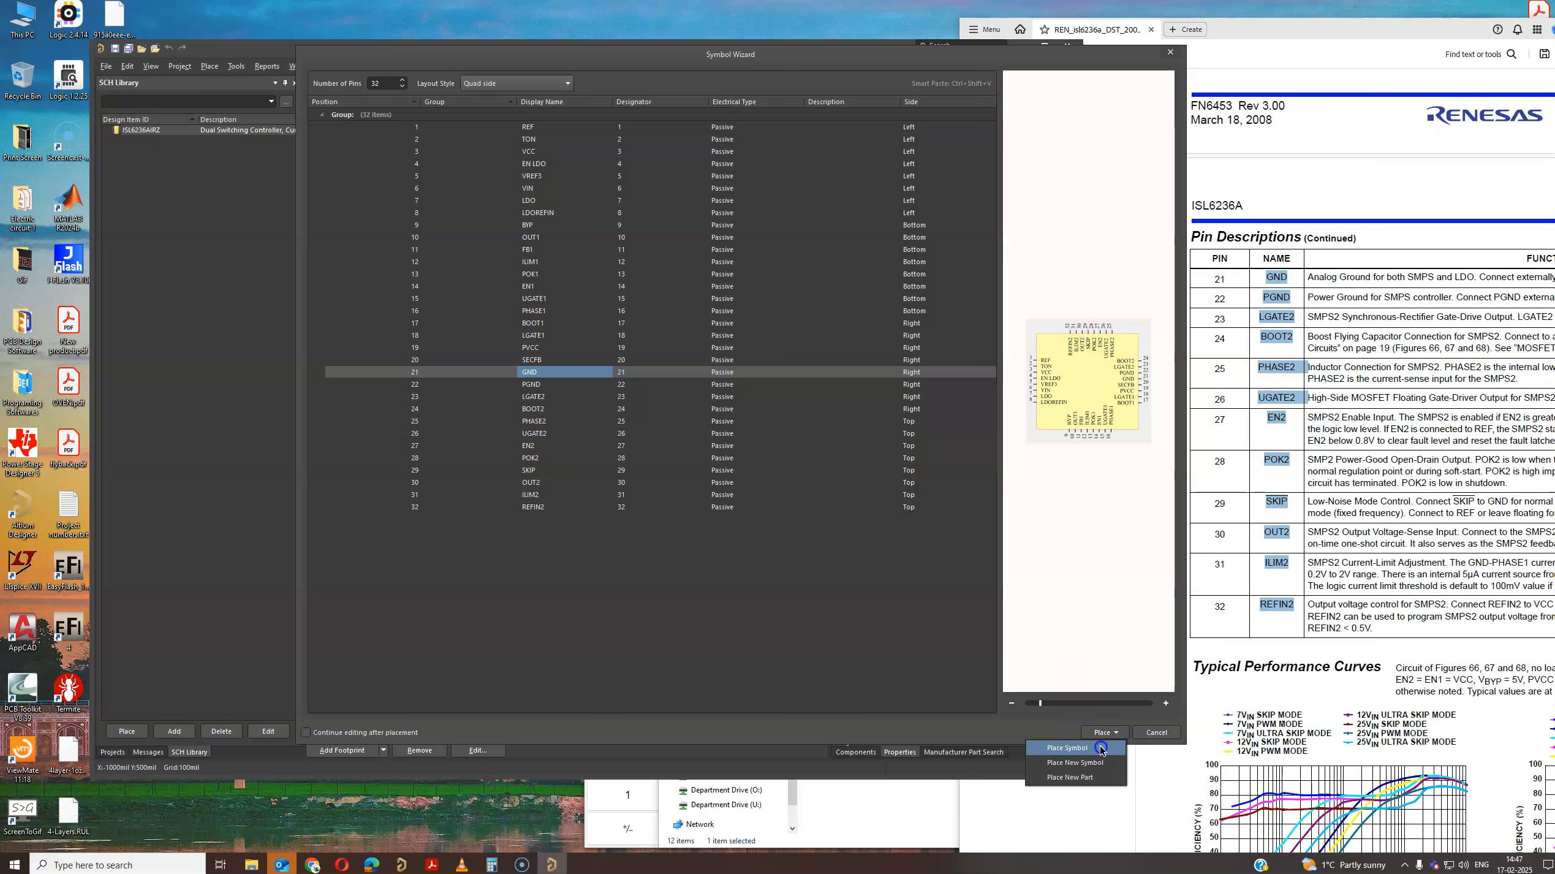
{"action": "left_click", "coordinate": [1100, 745]}
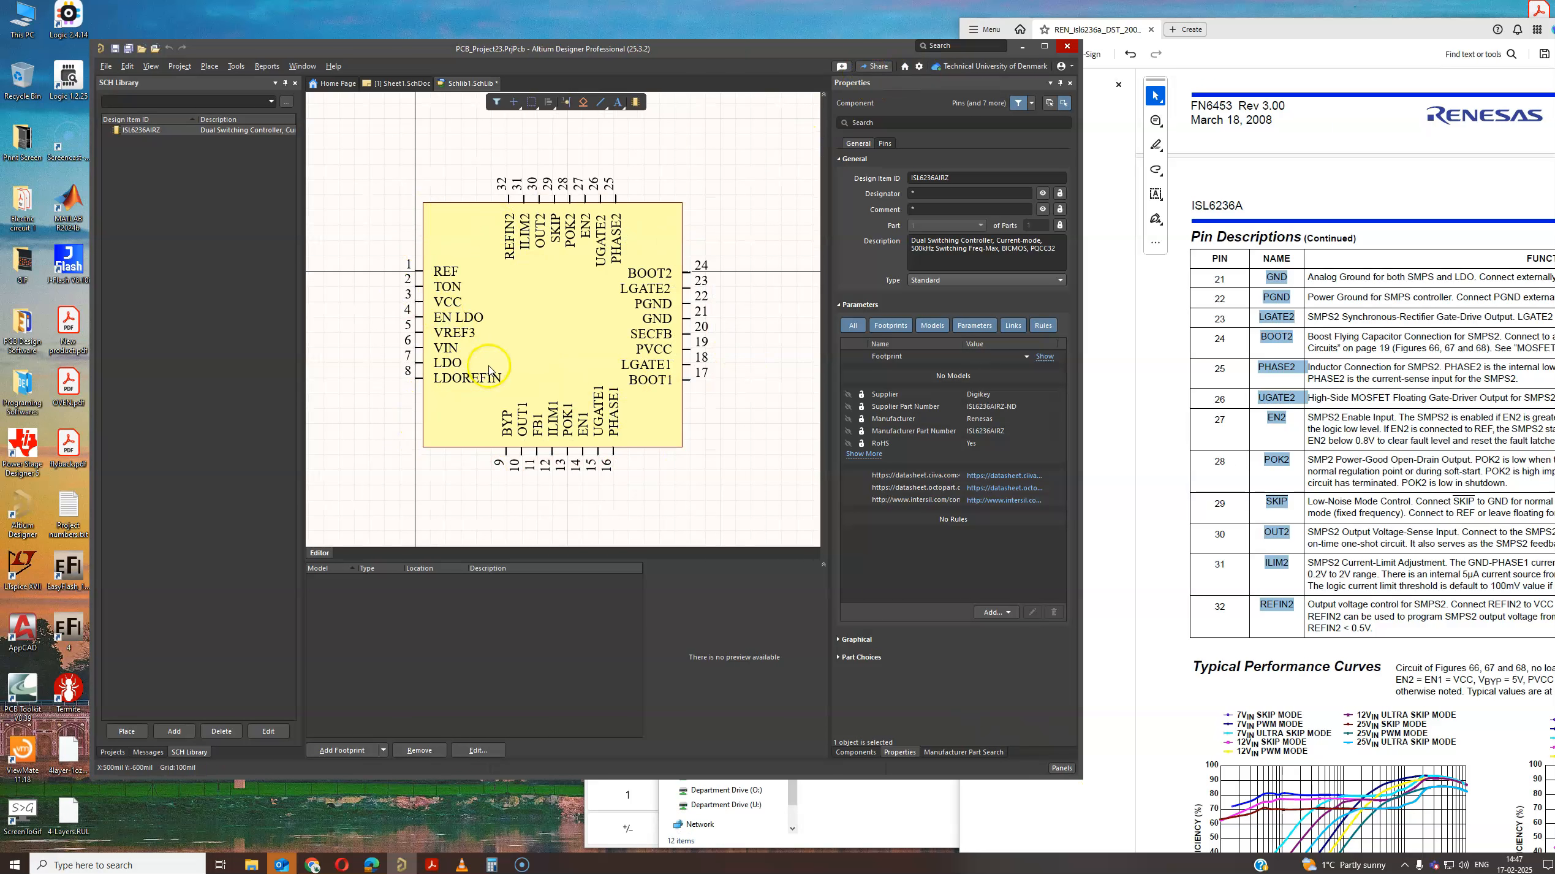
{"action": "scroll", "coordinate": [429, 453], "scroll_direction": "down", "scroll_amount": 1, "text": "ctrl"}
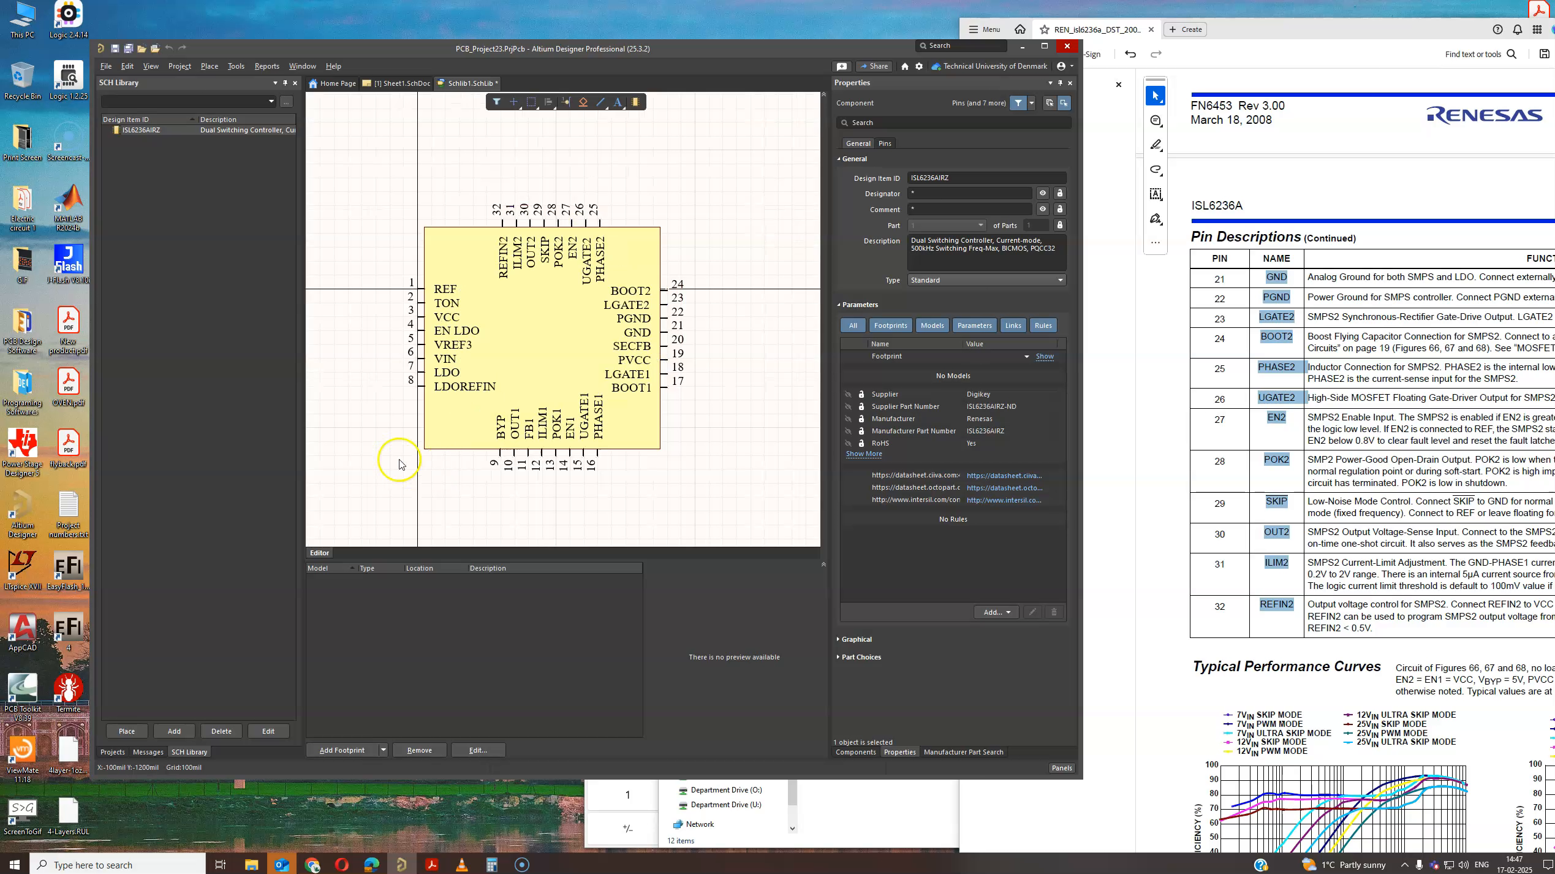
{"action": "right_click_drag", "start_coordinate": [373, 433], "coordinate": [375, 430]}
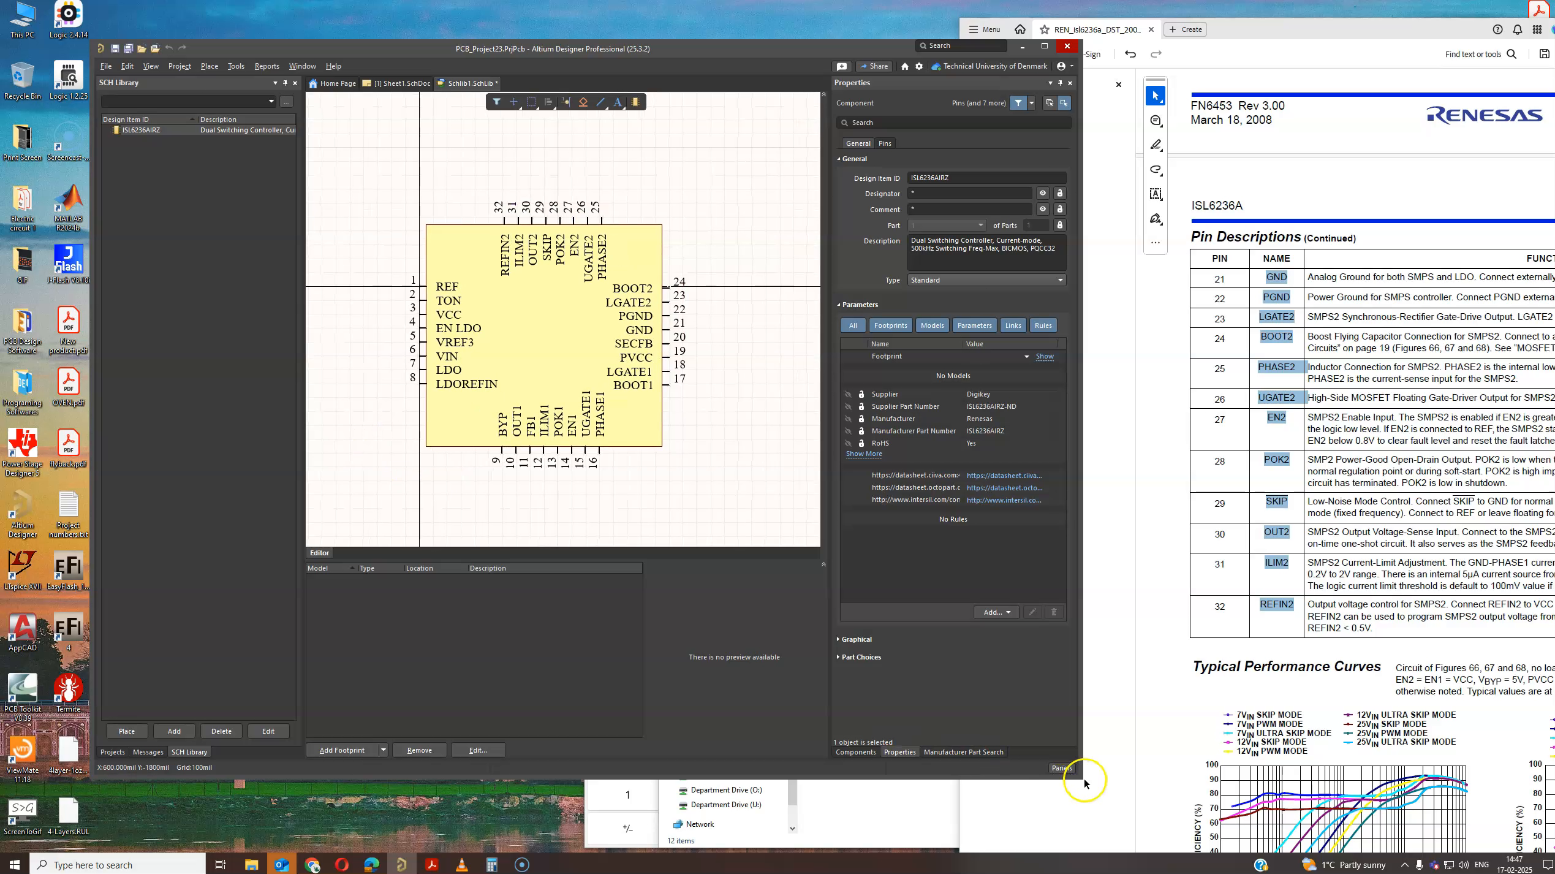
{"action": "left_click_drag", "start_coordinate": [1082, 778], "coordinate": [1117, 832]}
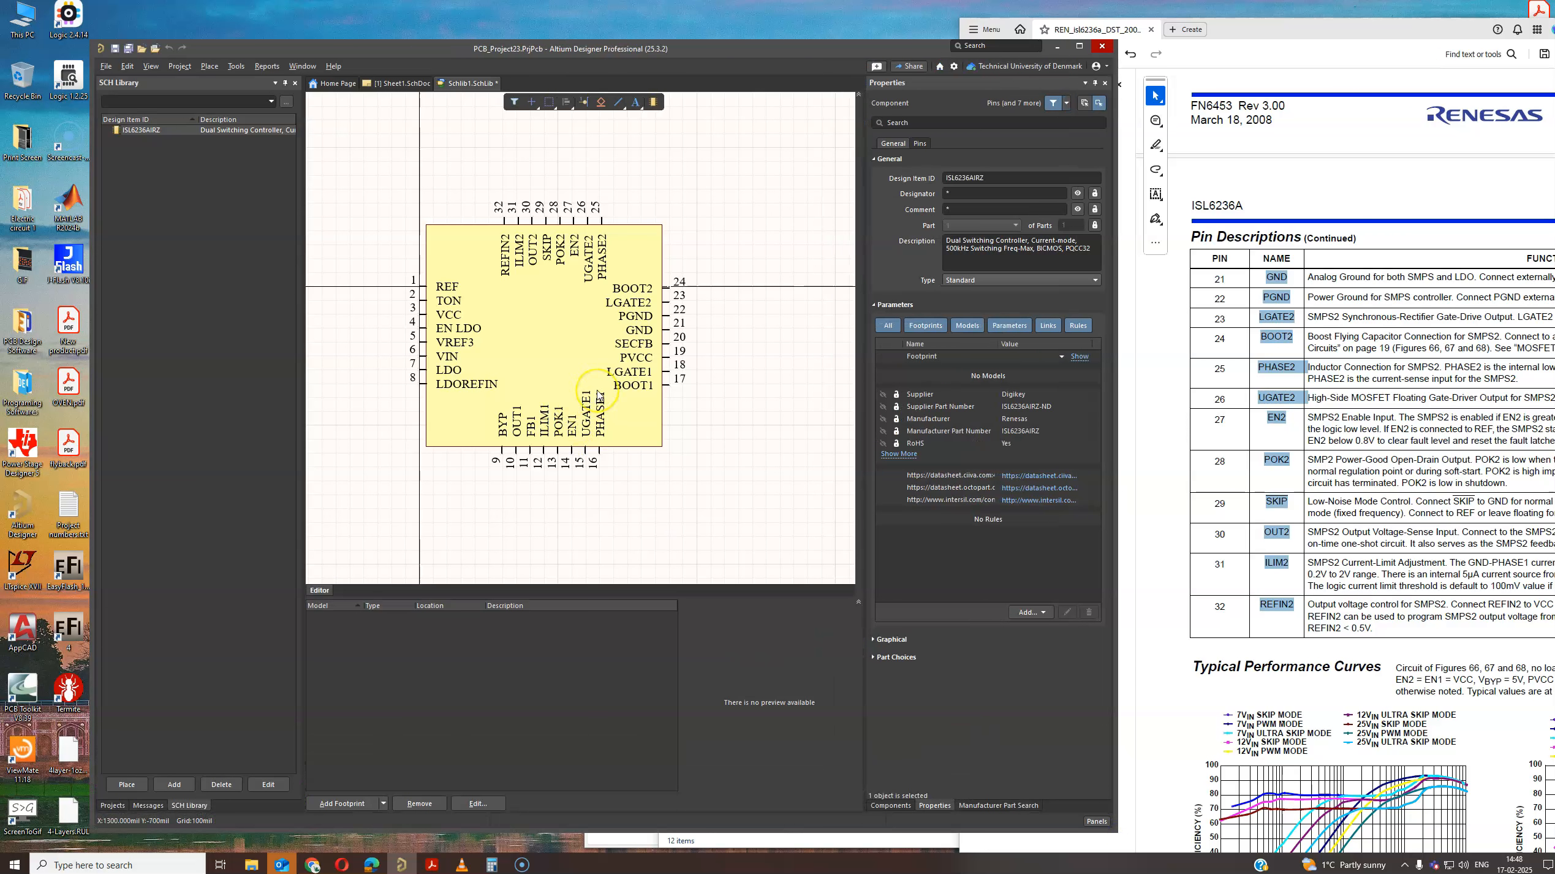
- Find the ISL6236A typical application circuit in the datasheet, past the performance curves
{"action": "scroll", "coordinate": [1447, 579], "scroll_direction": "up", "scroll_amount": 7}
{"action": "scroll", "coordinate": [1367, 526], "scroll_direction": "down", "scroll_amount": 15}
{"action": "scroll", "coordinate": [1367, 526], "scroll_direction": "down", "scroll_amount": 20}
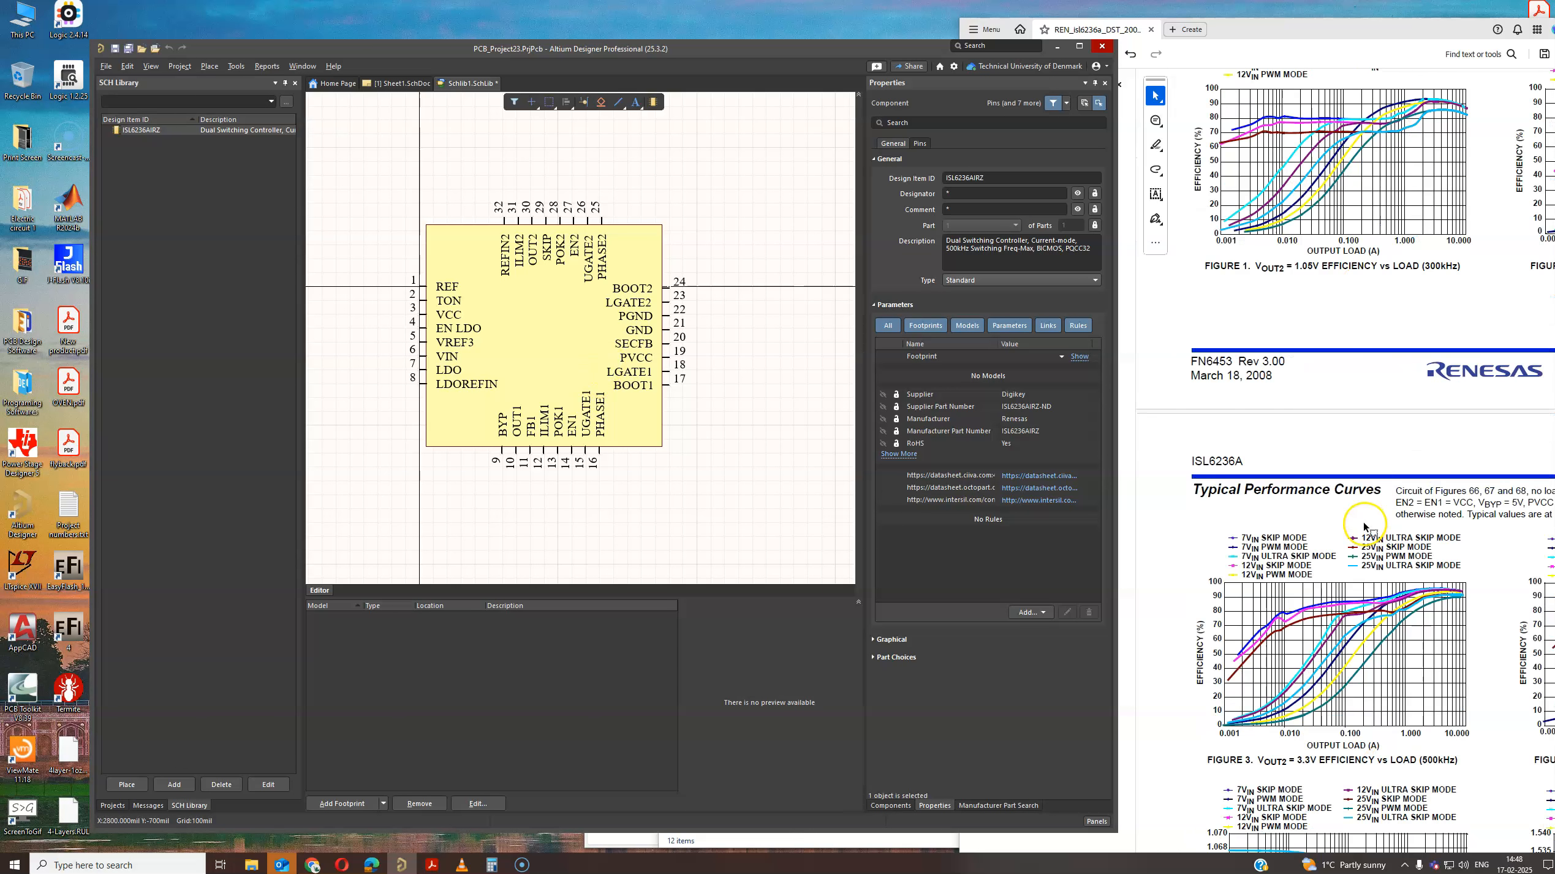
{"action": "scroll", "coordinate": [1360, 523], "scroll_direction": "down", "scroll_amount": 15}
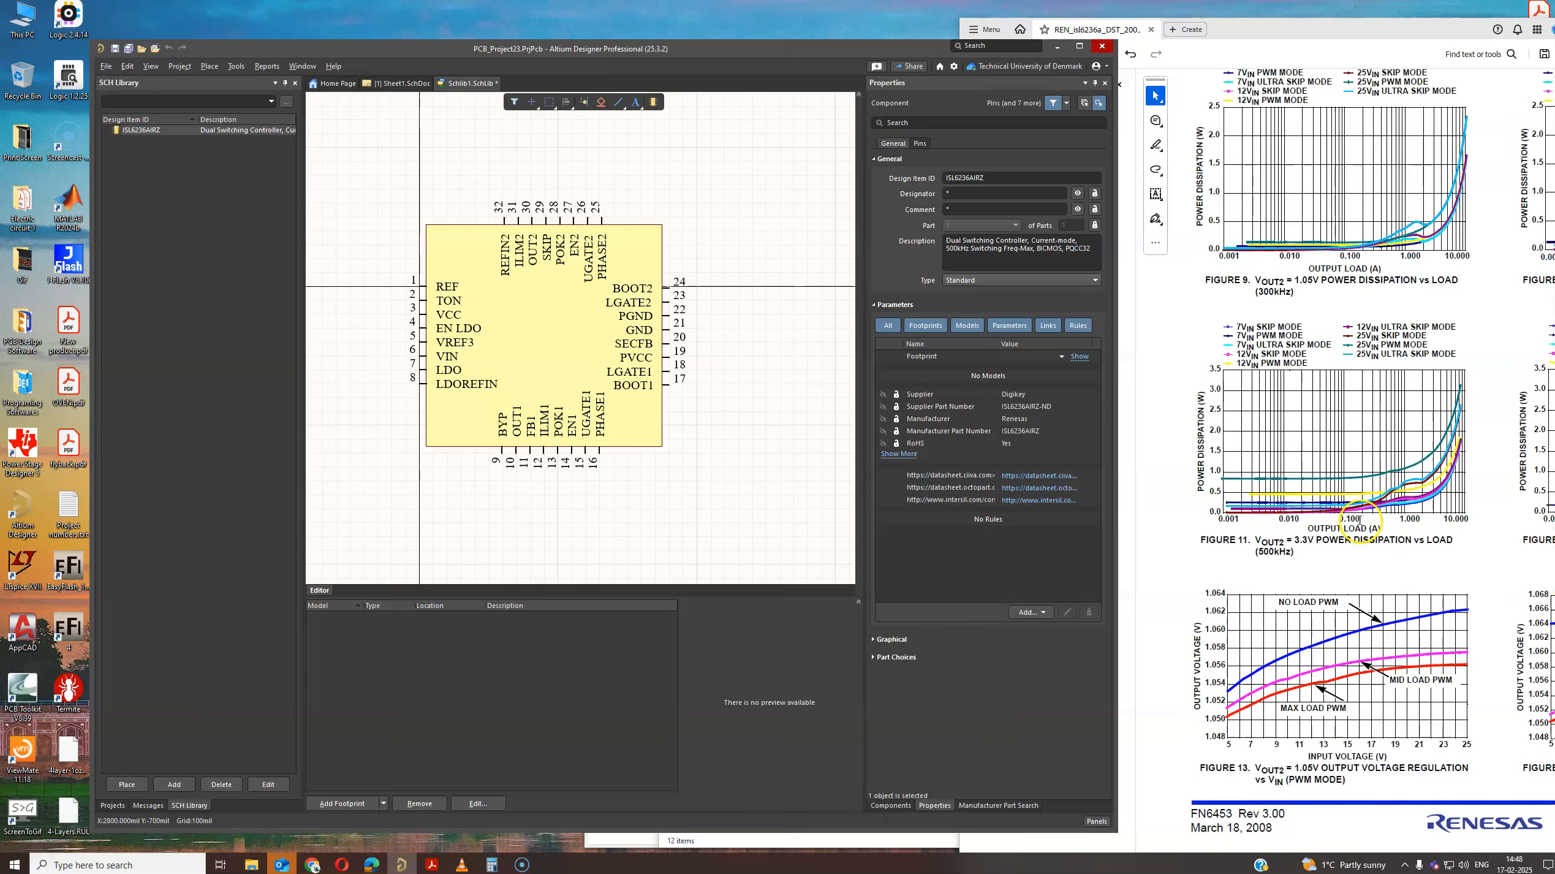
{"action": "left_click", "coordinate": [1346, 409]}
{"action": "scroll", "coordinate": [1342, 412], "scroll_direction": "down", "scroll_amount": 20}
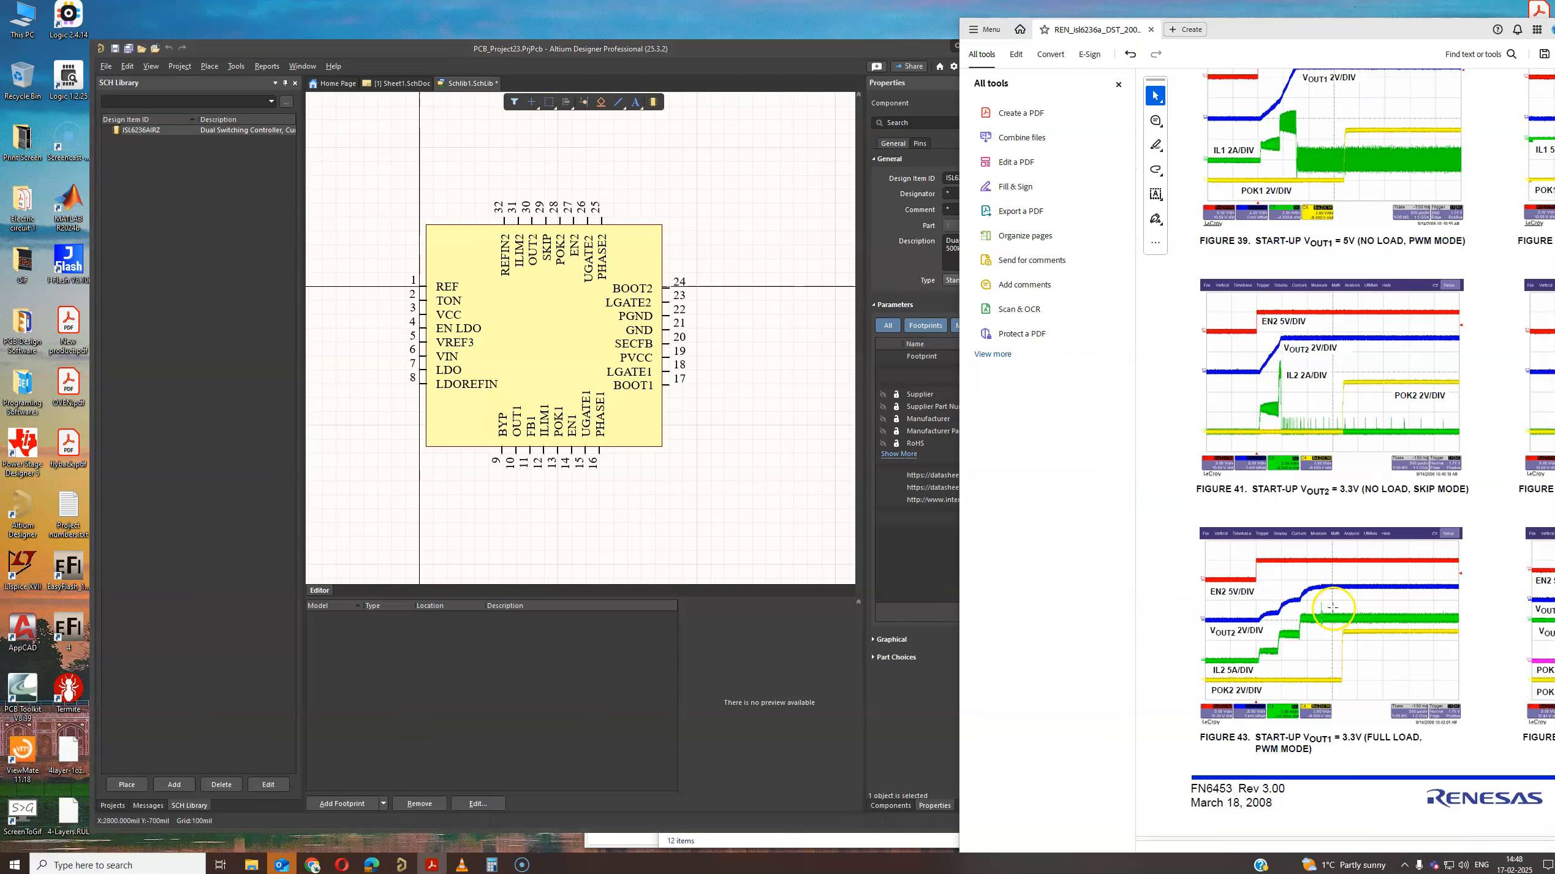
{"action": "scroll", "coordinate": [1344, 608], "scroll_direction": "down", "scroll_amount": 20}
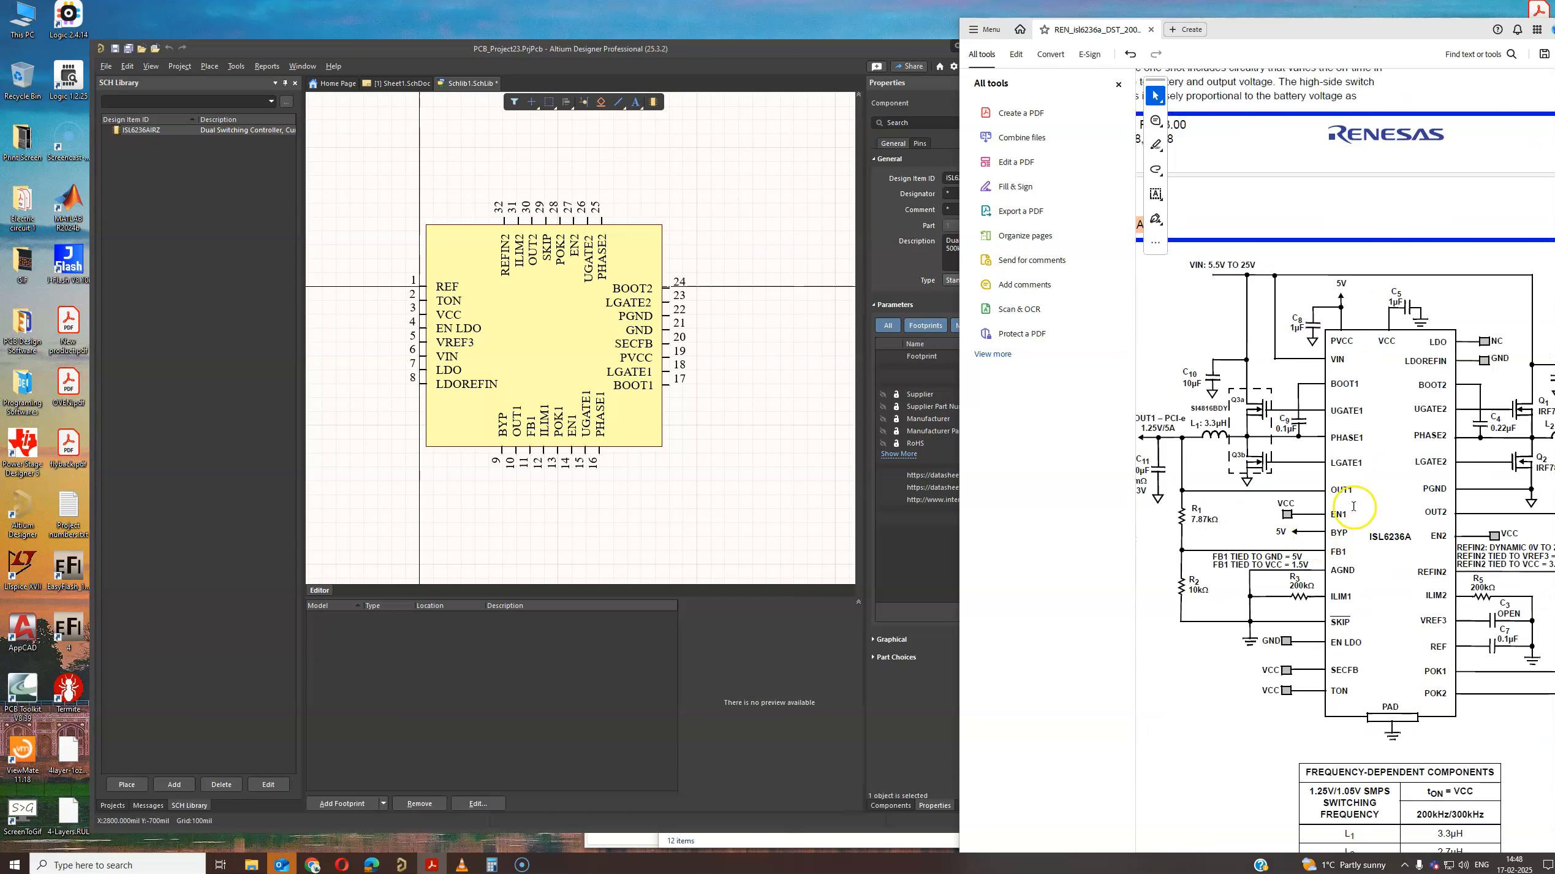
- Examine how the pins are arranged and wired on both sides of the ISL6236A in the application circuit
{"action": "scroll", "coordinate": [1358, 437], "scroll_direction": "down", "scroll_amount": 1}
{"action": "scroll", "coordinate": [1324, 484], "scroll_direction": "left", "scroll_amount": 4}
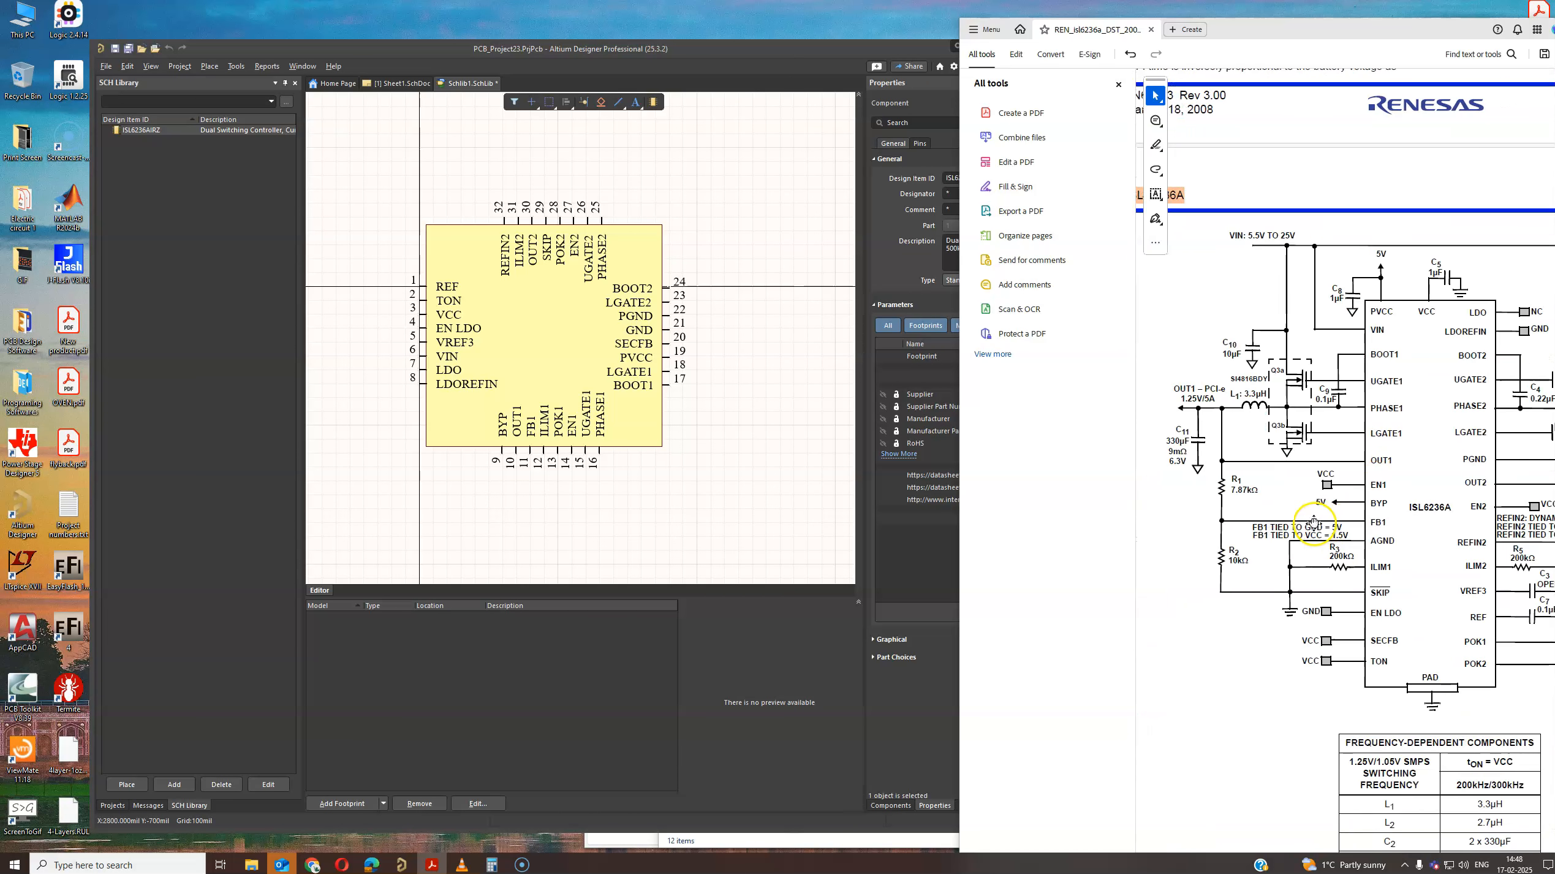
{"action": "scroll", "coordinate": [1294, 525], "scroll_direction": "right", "scroll_amount": 7}
{"action": "scroll", "coordinate": [1361, 519], "scroll_direction": "up", "scroll_amount": 1}
{"action": "scroll", "coordinate": [1360, 520], "scroll_direction": "left", "scroll_amount": 2}
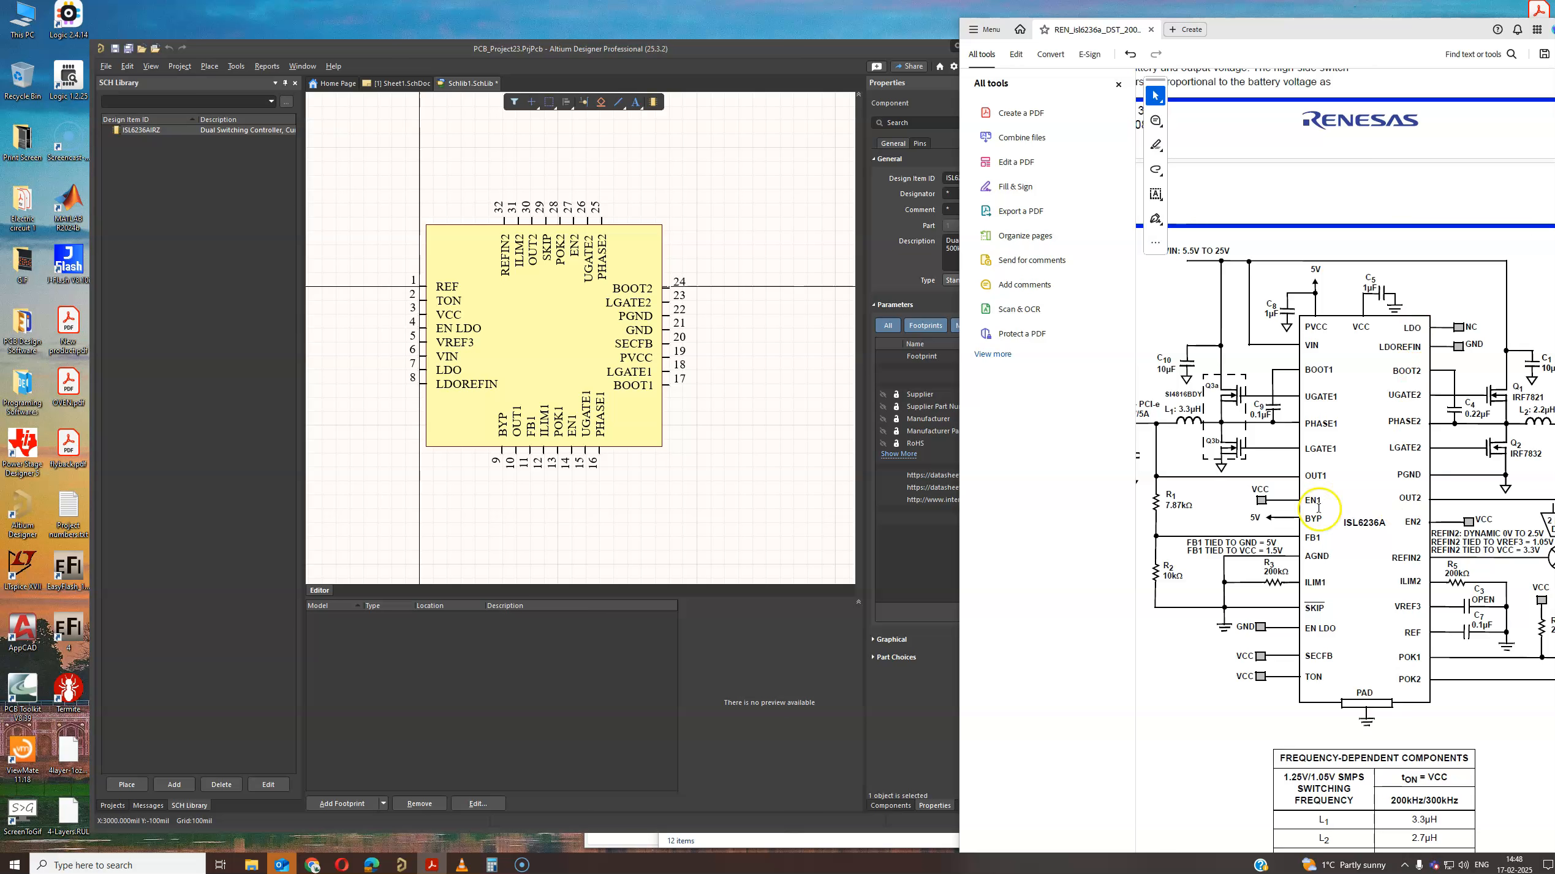
{"action": "scroll", "coordinate": [1252, 464], "scroll_direction": "left", "scroll_amount": 3}
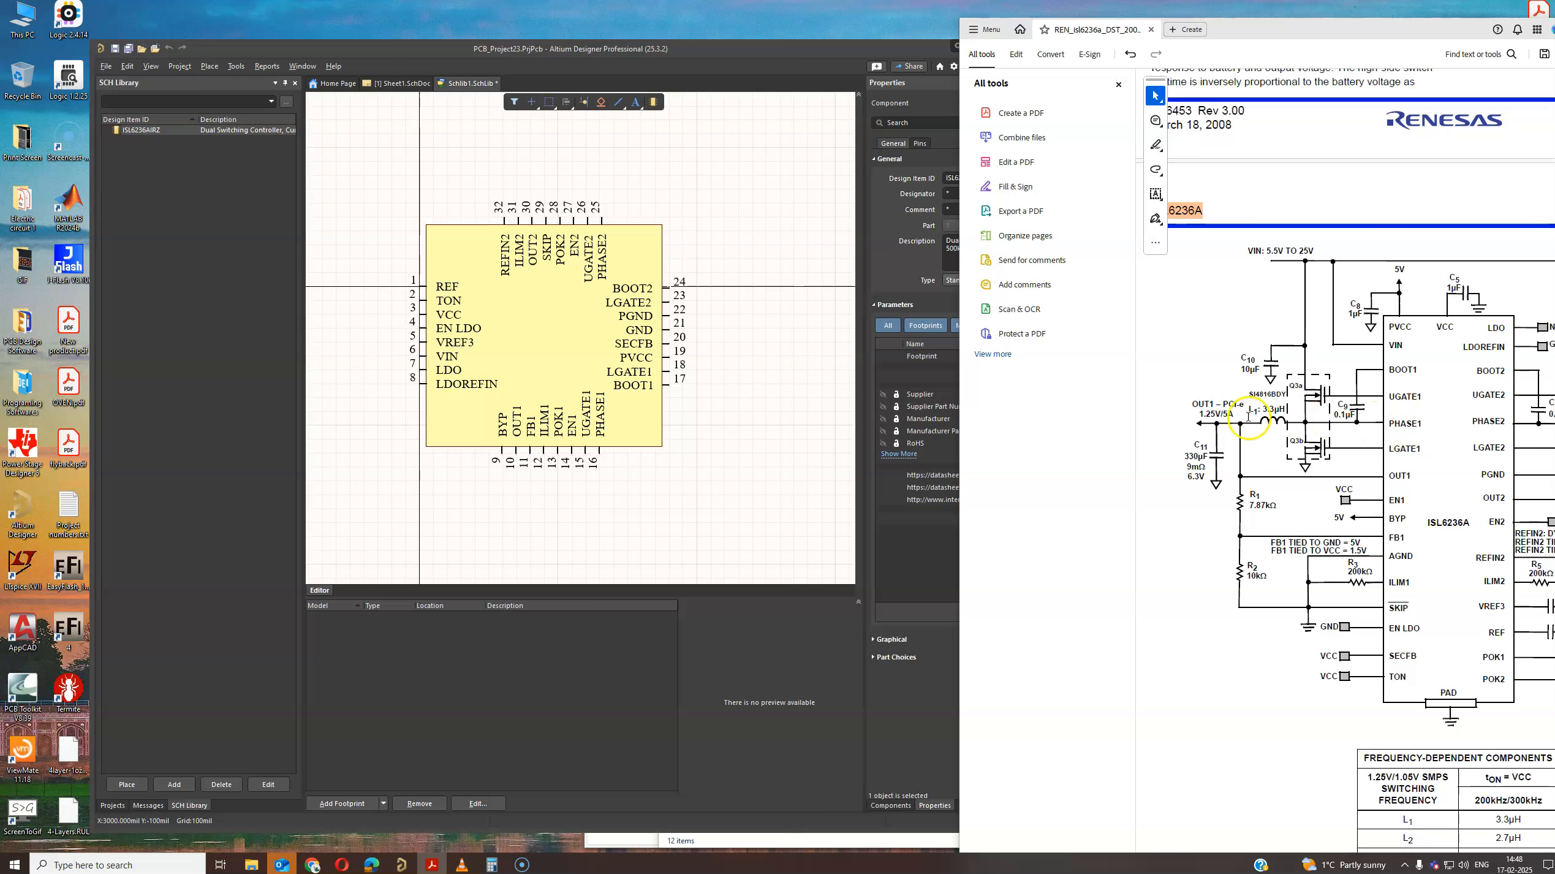
{"action": "scroll", "coordinate": [1339, 472], "scroll_direction": "right", "scroll_amount": 6}
{"action": "scroll", "coordinate": [1342, 477], "scroll_direction": "right", "scroll_amount": 1}
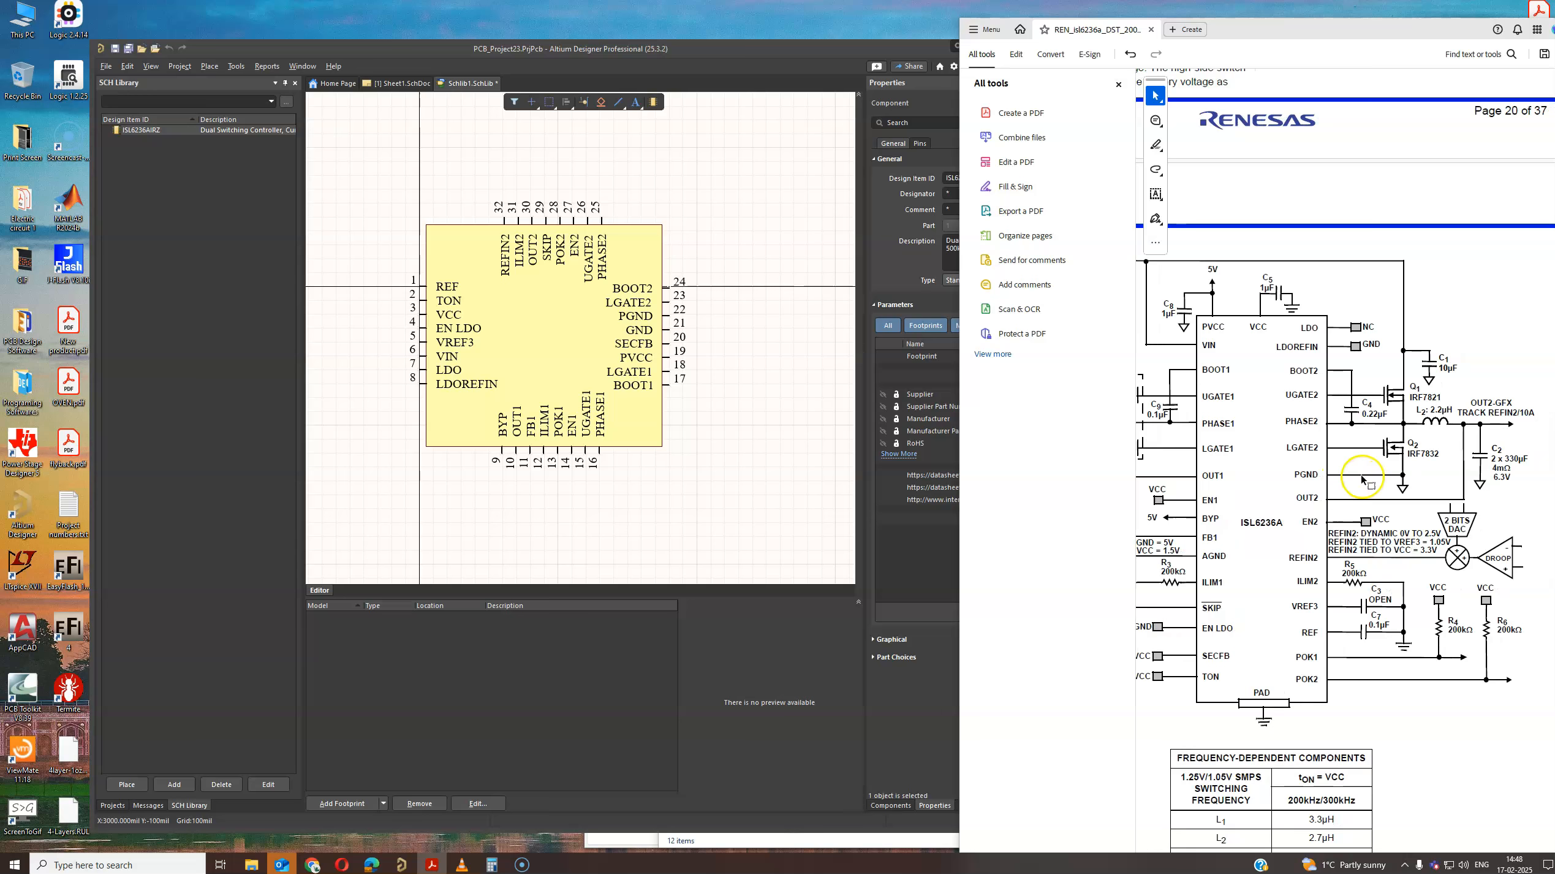
{"action": "scroll", "coordinate": [1328, 564], "scroll_direction": "left", "scroll_amount": 5}
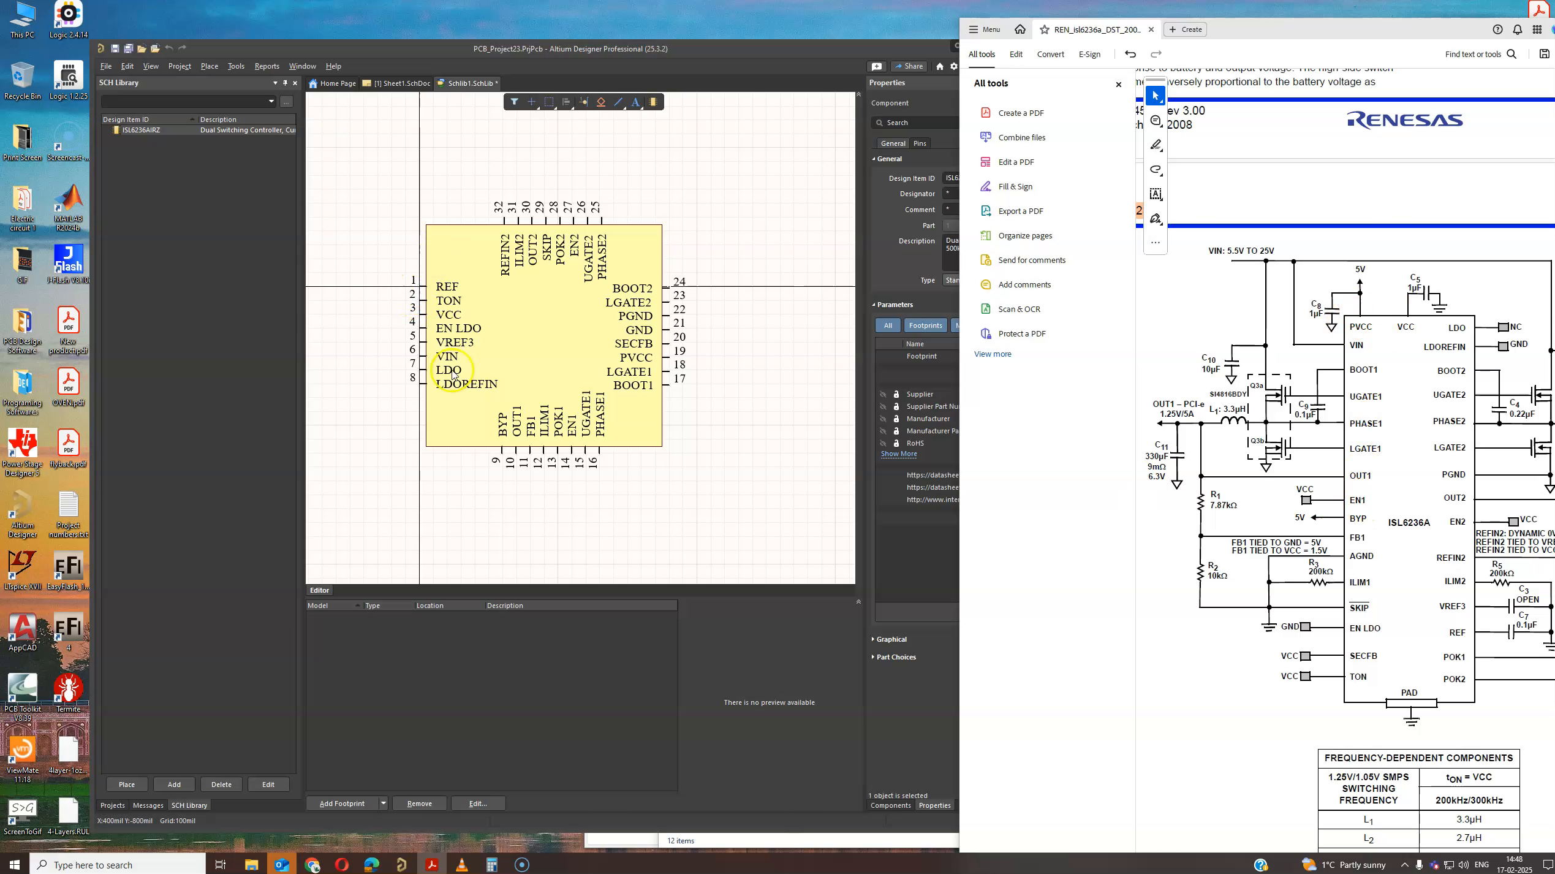
- Move pins REF and TON to the lower left outside the symbol body, and PVCC to the upper left
{"action": "left_click", "coordinate": [444, 501]}
{"action": "scroll", "coordinate": [437, 488], "scroll_direction": "down", "scroll_amount": 1, "text": "ctrl"}
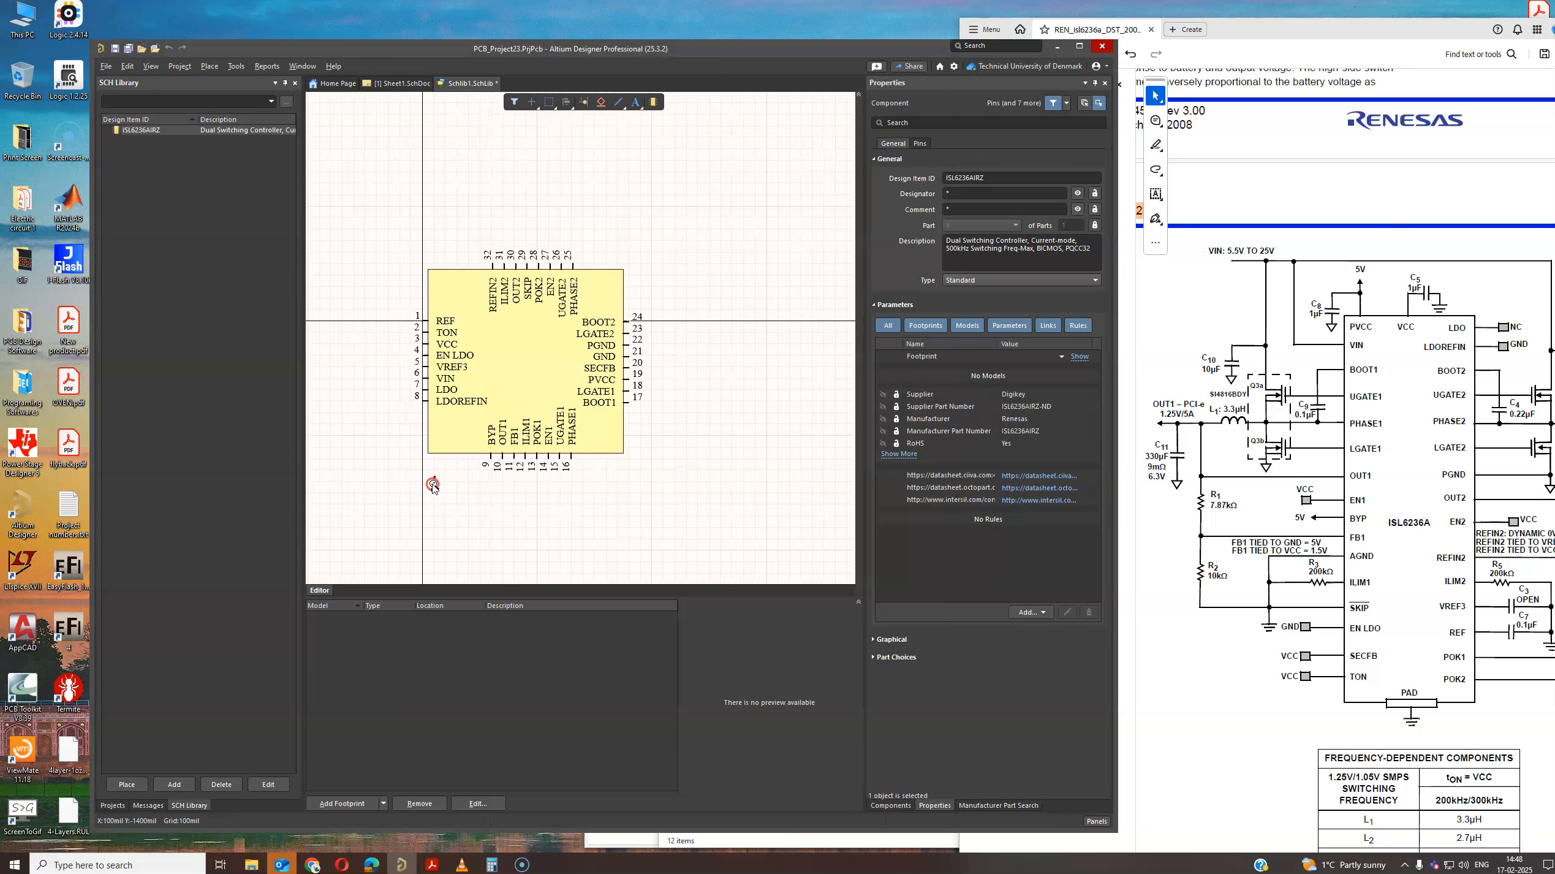
{"action": "right_click_drag", "start_coordinate": [454, 488], "coordinate": [542, 497]}
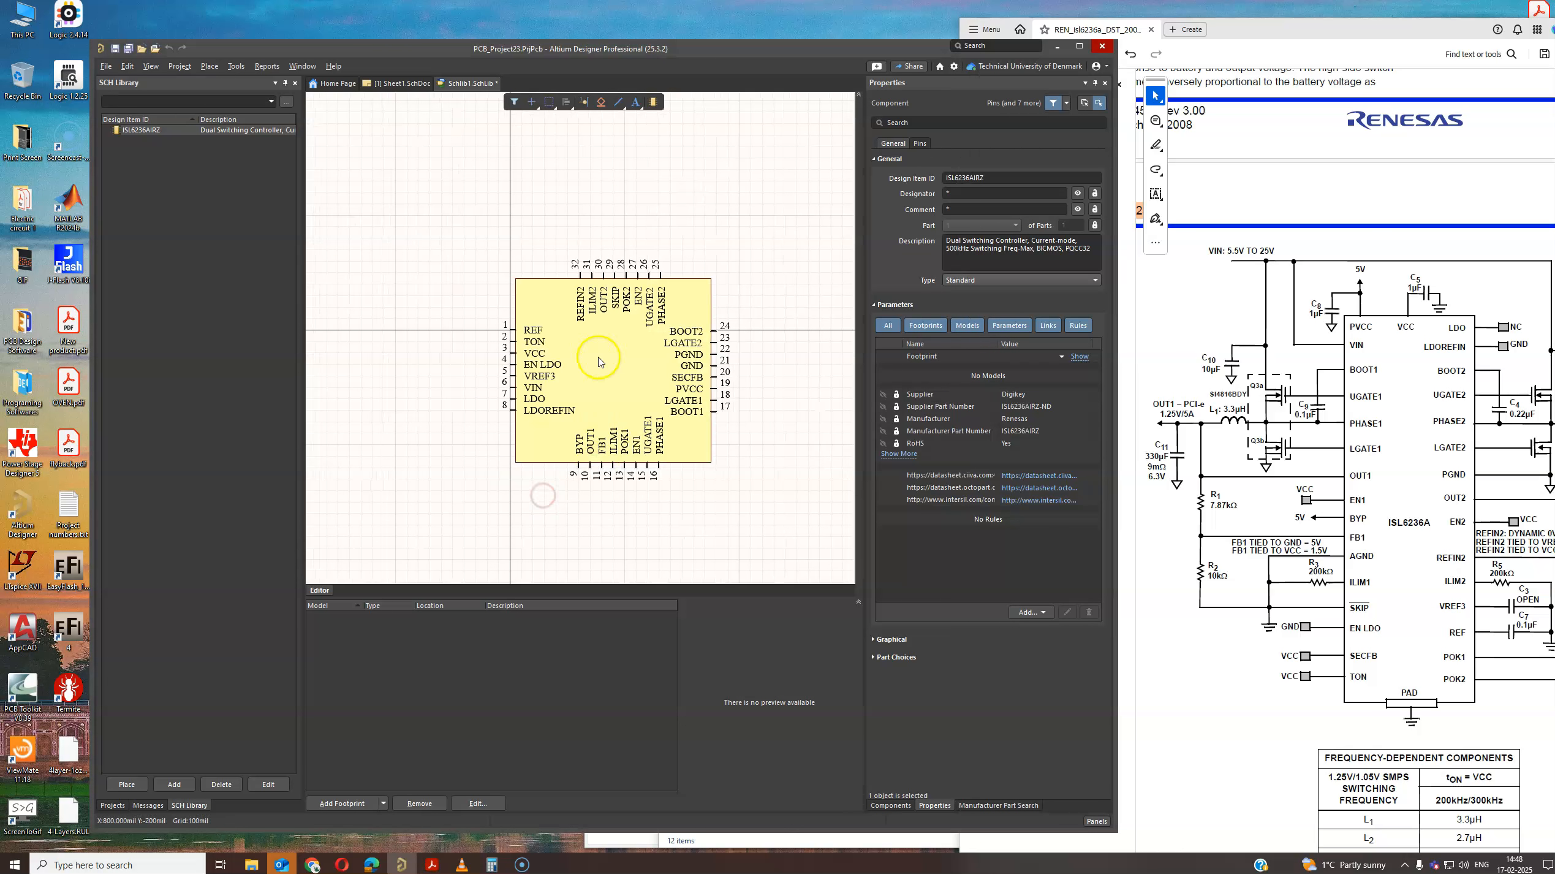
{"action": "left_click_drag", "start_coordinate": [511, 332], "coordinate": [420, 296]}
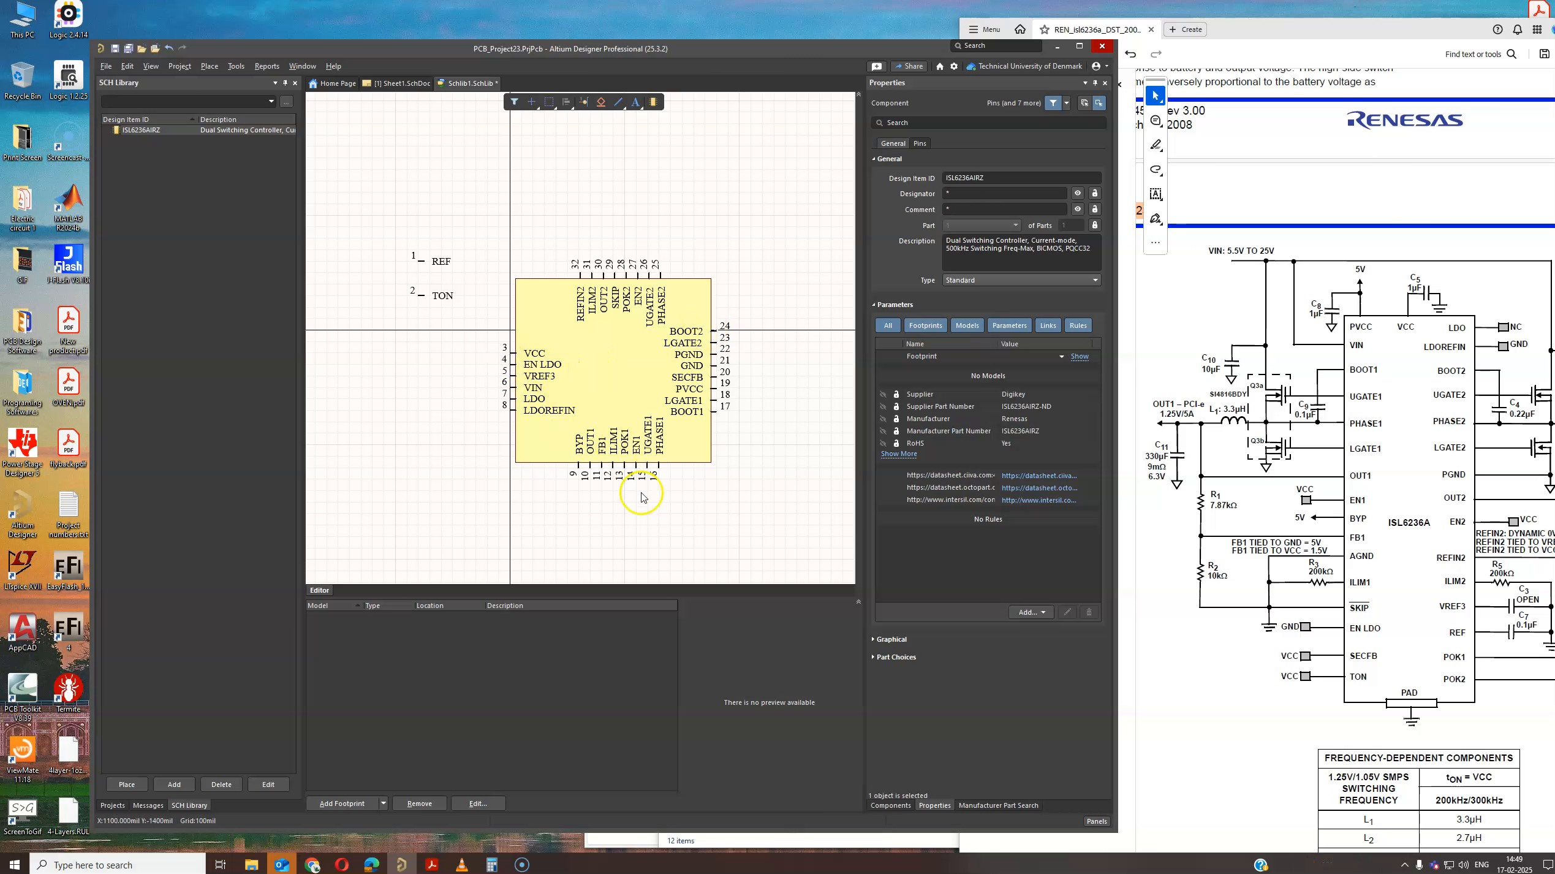
{"action": "left_click_drag", "start_coordinate": [716, 396], "coordinate": [400, 432]}
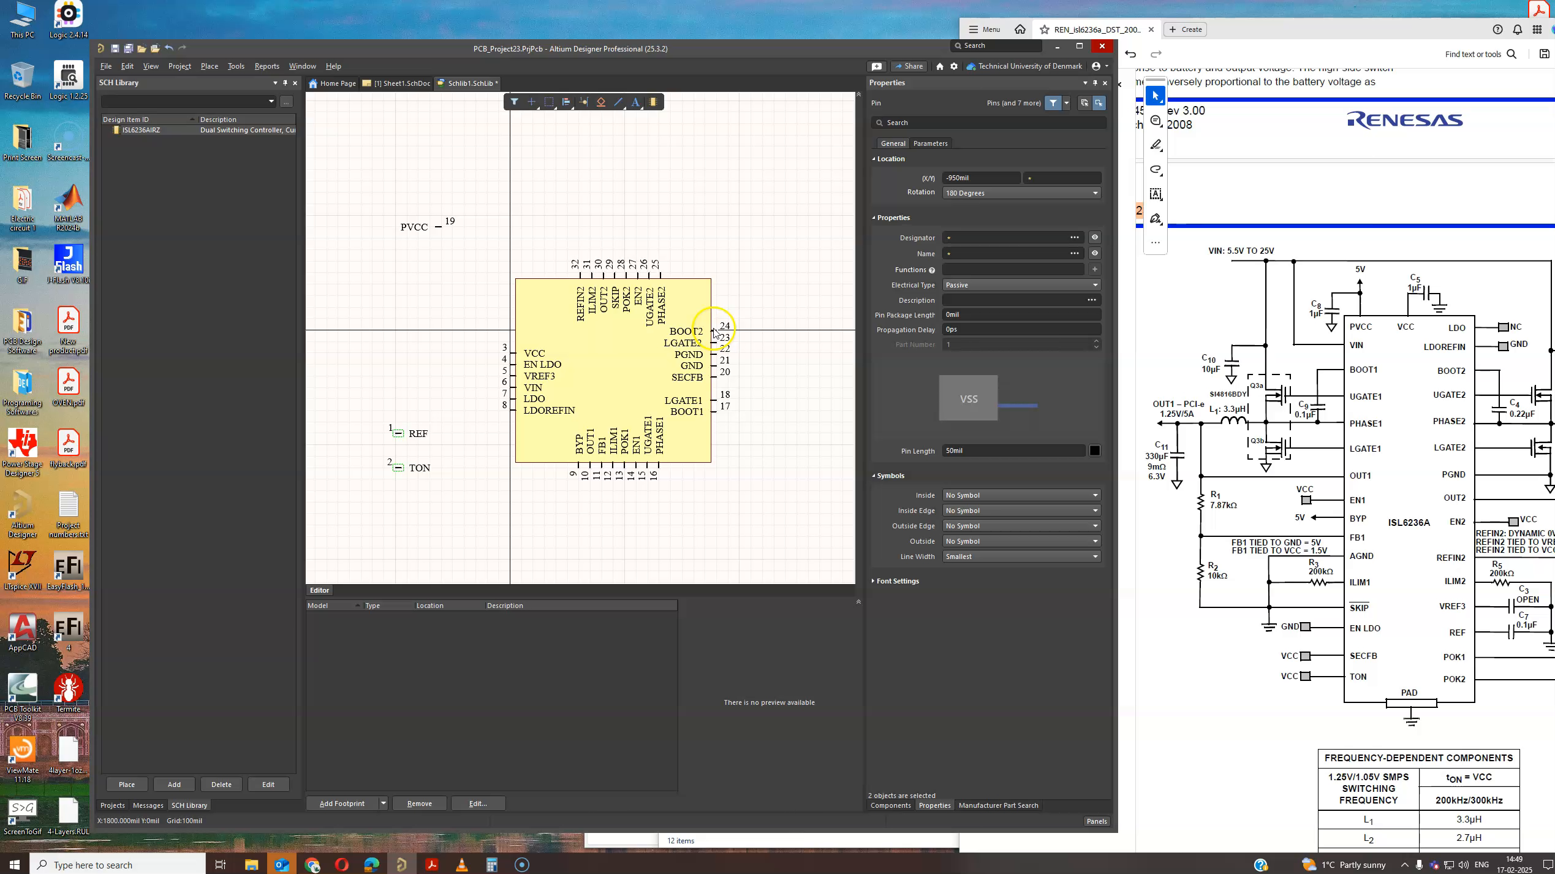
- Move pin BOOT2 to the right of the symbol body and pin BOOT1 directly below PVCC
{"action": "left_click_drag", "start_coordinate": [716, 331], "coordinate": [777, 313]}
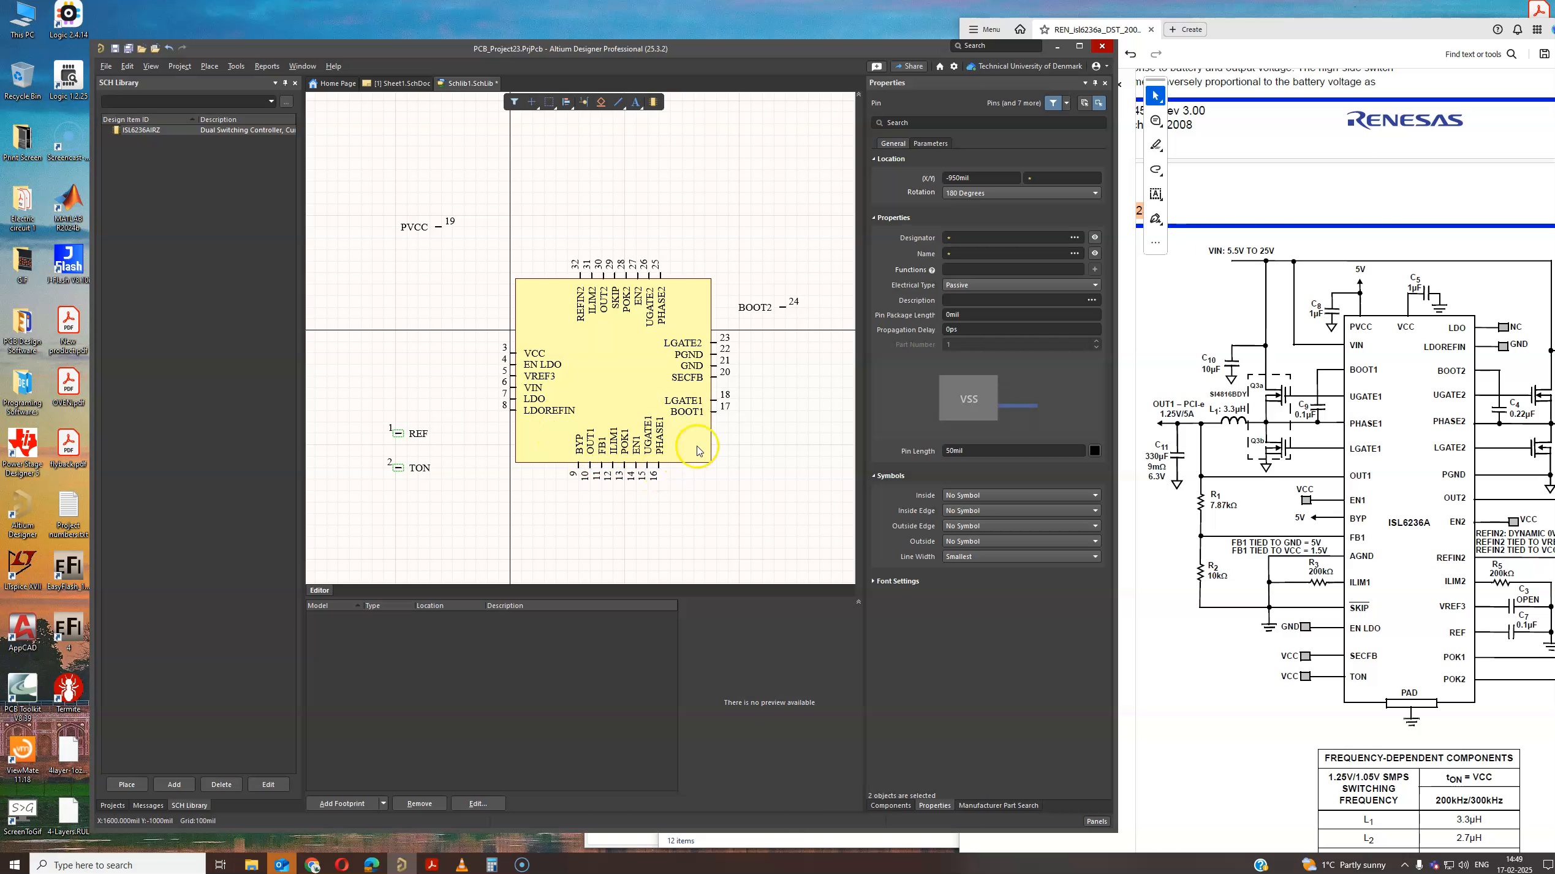
{"action": "left_click_drag", "start_coordinate": [718, 416], "coordinate": [441, 248]}
{"action": "scroll", "coordinate": [426, 275], "scroll_direction": "down", "scroll_amount": 2, "text": "ctrl"}
{"action": "scroll", "coordinate": [390, 289], "scroll_direction": "up", "scroll_amount": 2, "text": "ctrl"}
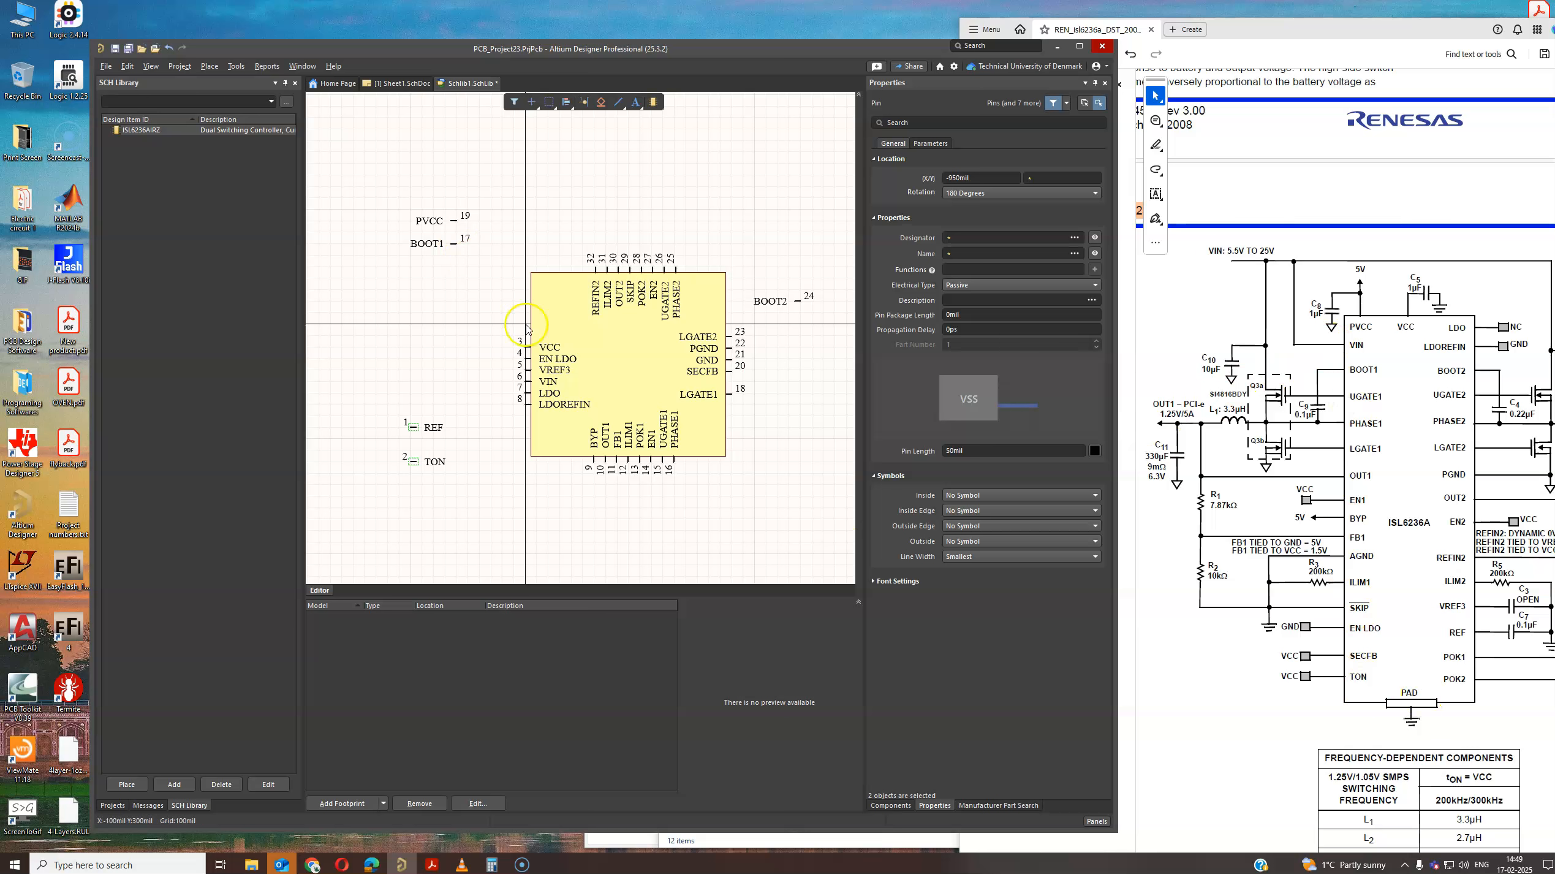
- Place pin 33 vertically above the symbol body for the exposed pad and name it EXP
{"action": "scroll", "coordinate": [618, 336], "scroll_direction": "down", "scroll_amount": 1, "text": "ctrl"}
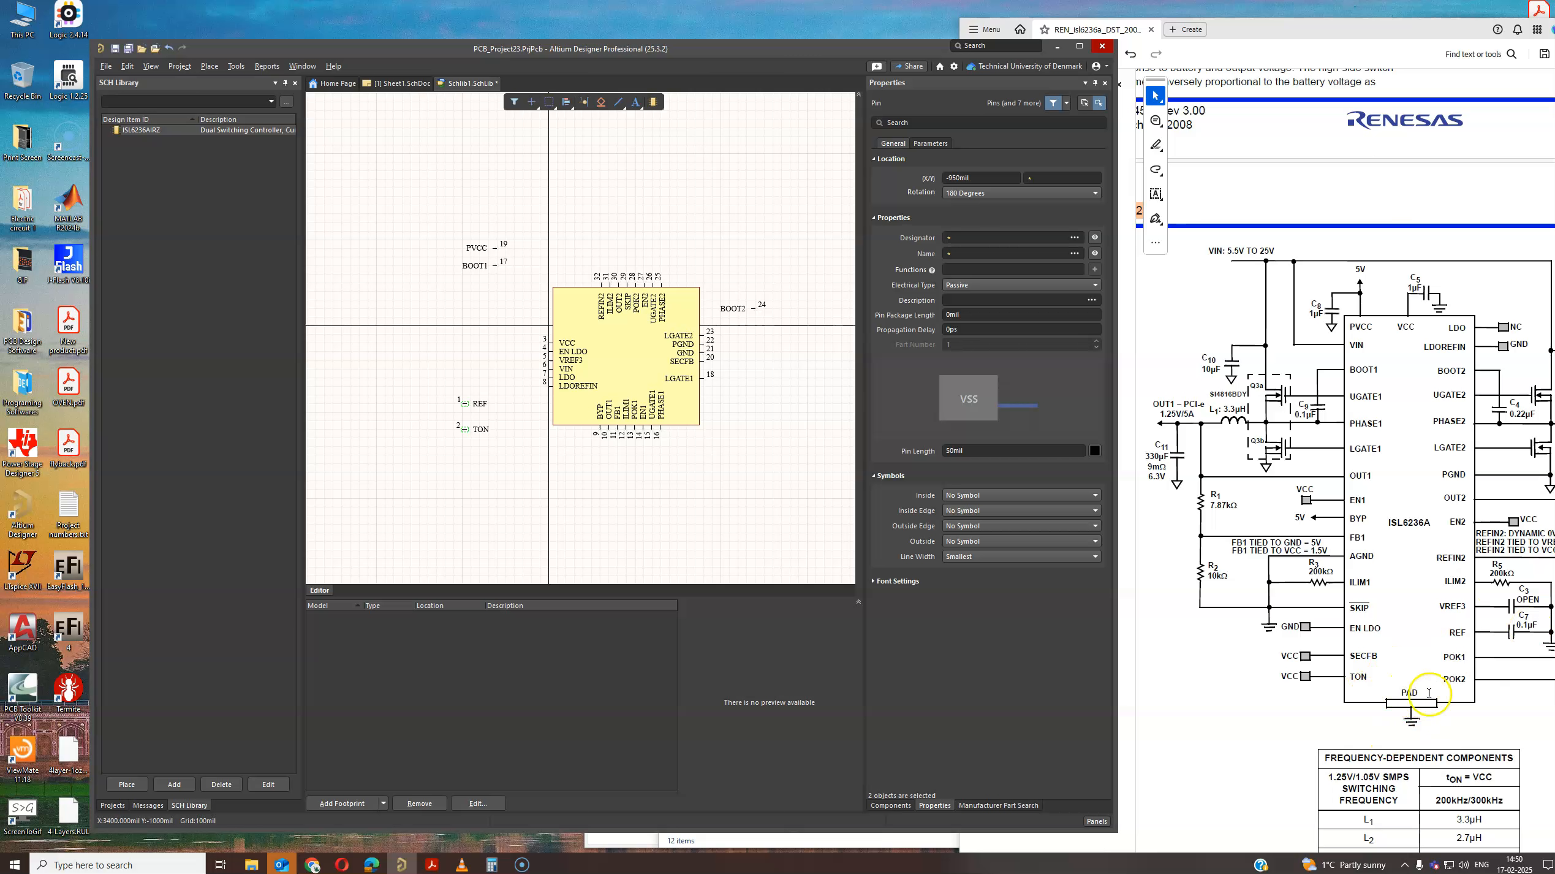
{"action": "left_click", "coordinate": [211, 66]}
{"action": "left_click", "coordinate": [231, 99]}
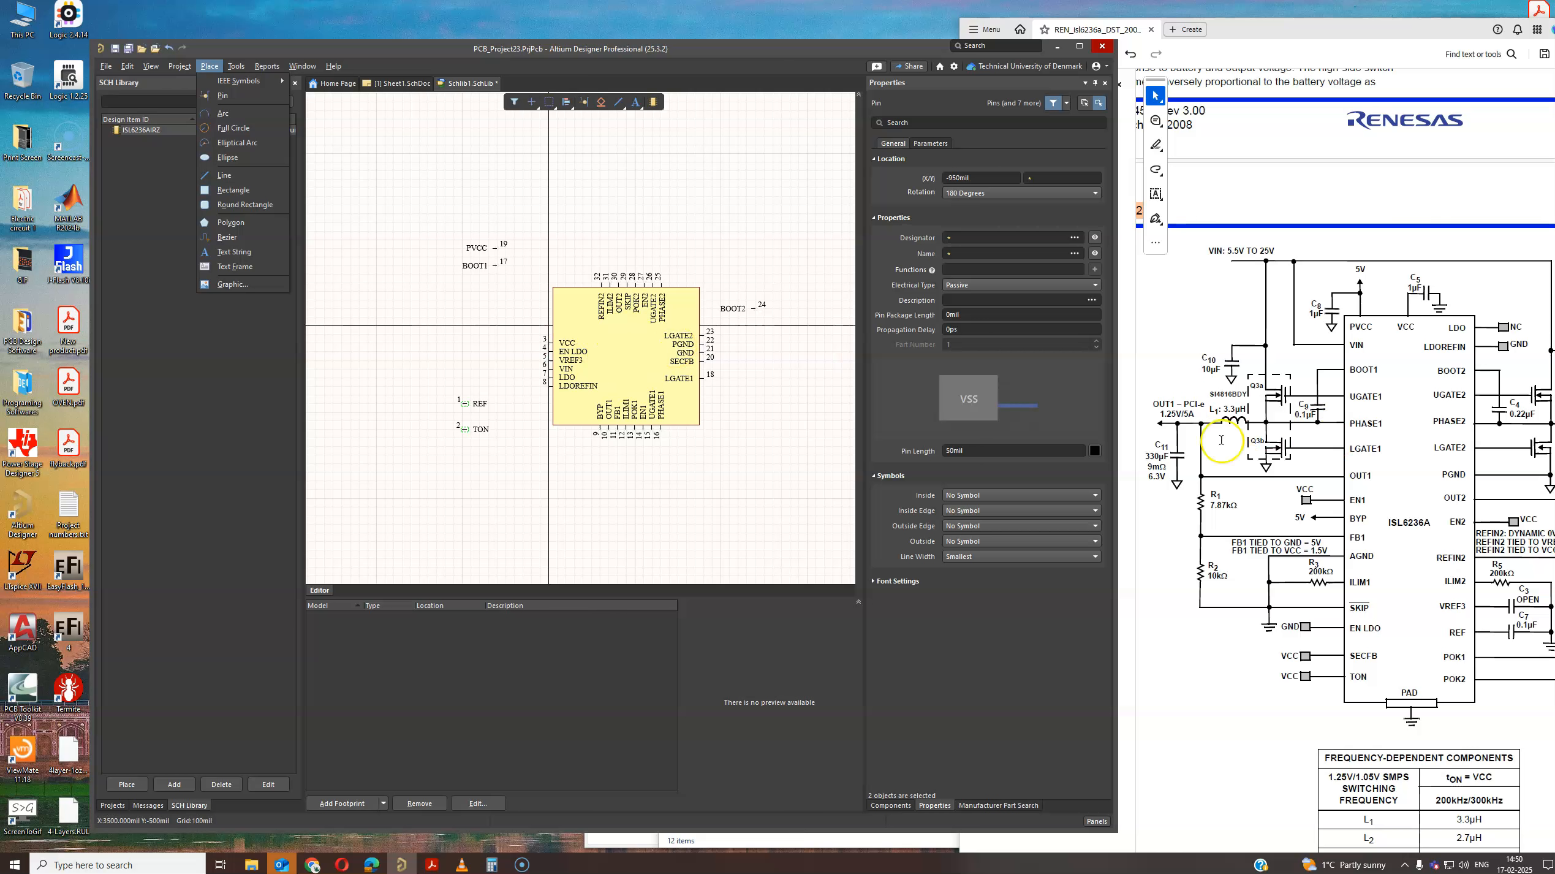
{"action": "left_click", "coordinate": [236, 95]}
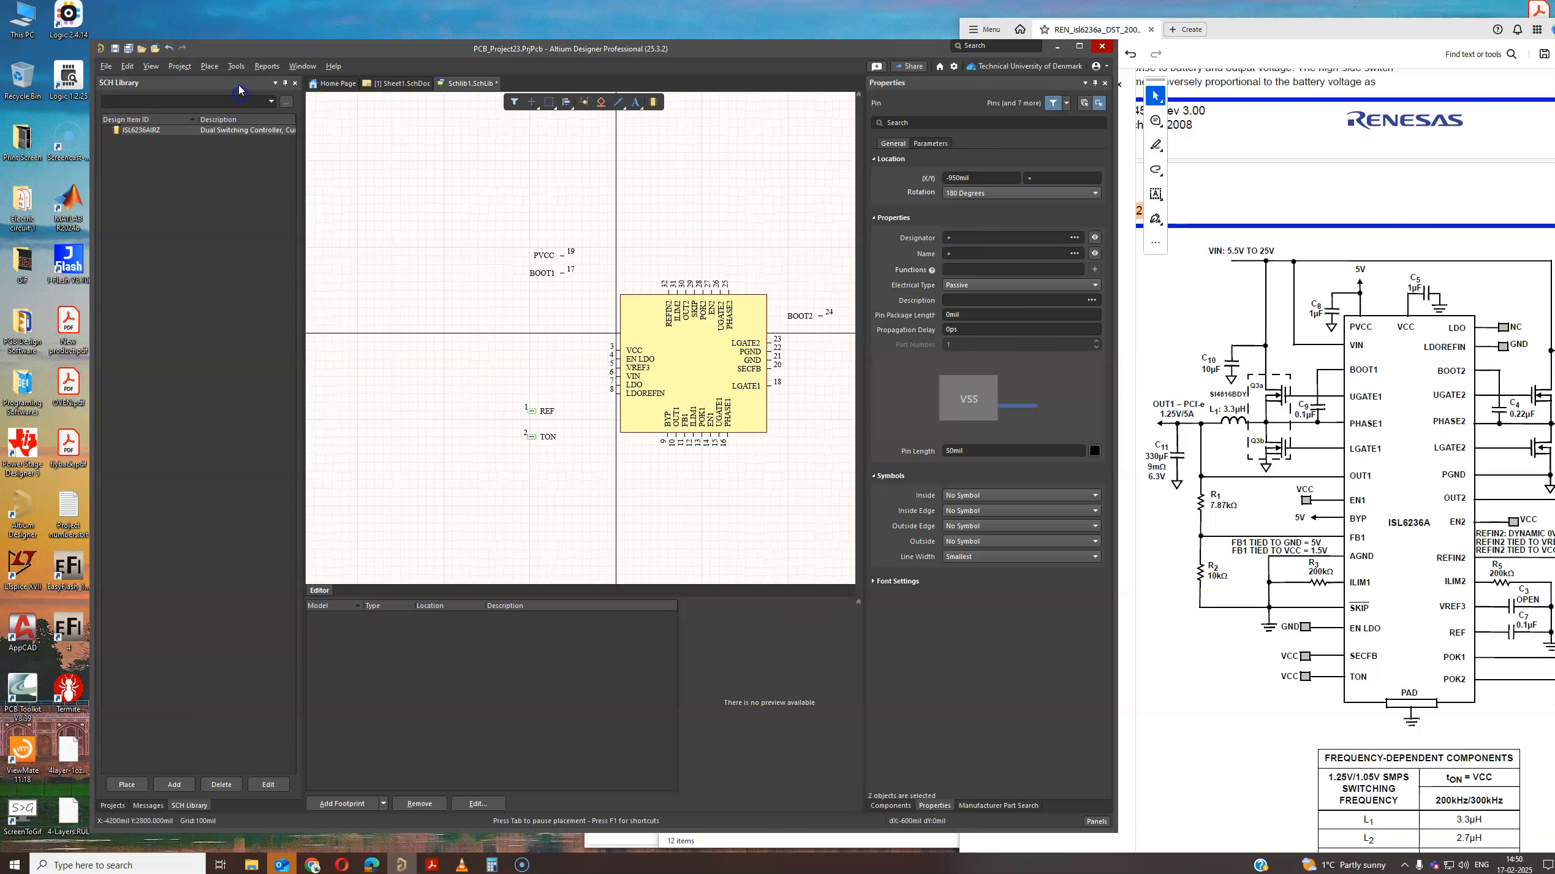
{"action": "left_click", "coordinate": [676, 233]}
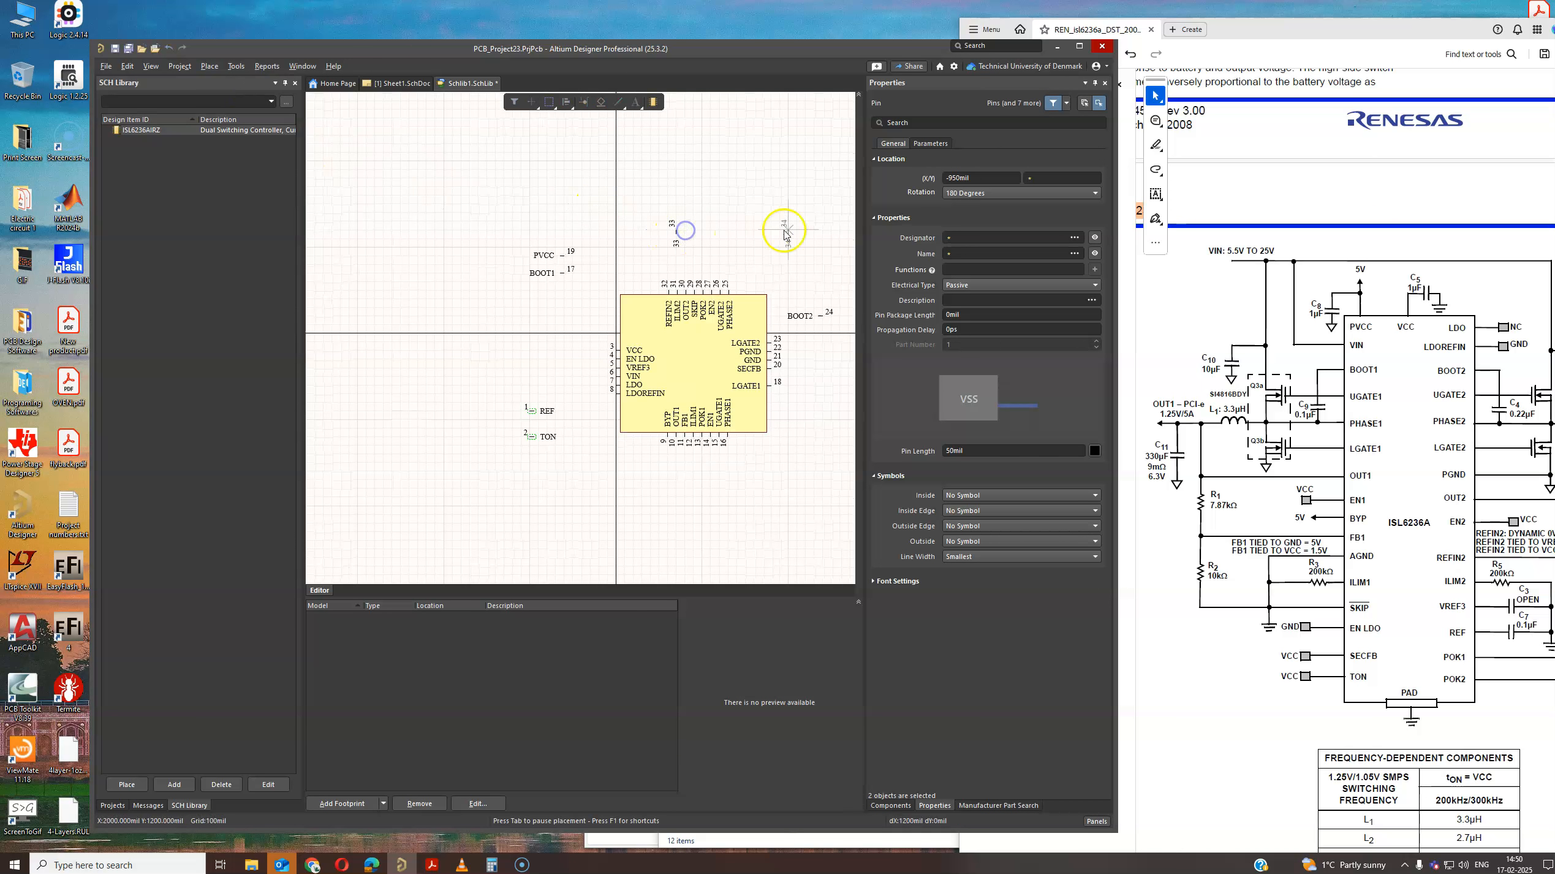
{"action": "right_click", "coordinate": [702, 236]}
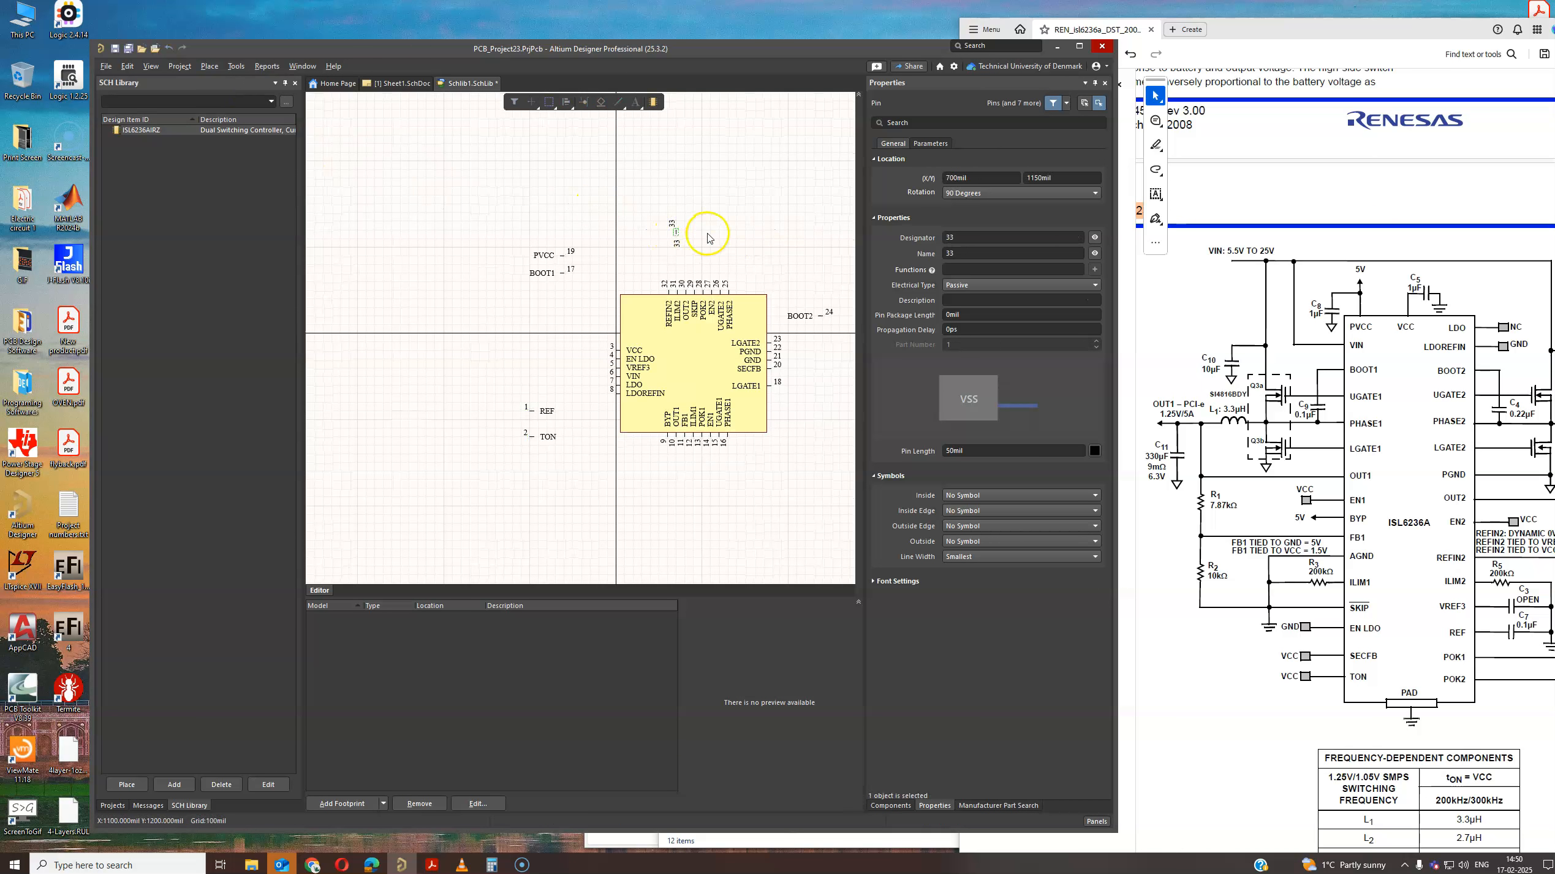
{"action": "left_click", "coordinate": [967, 251]}
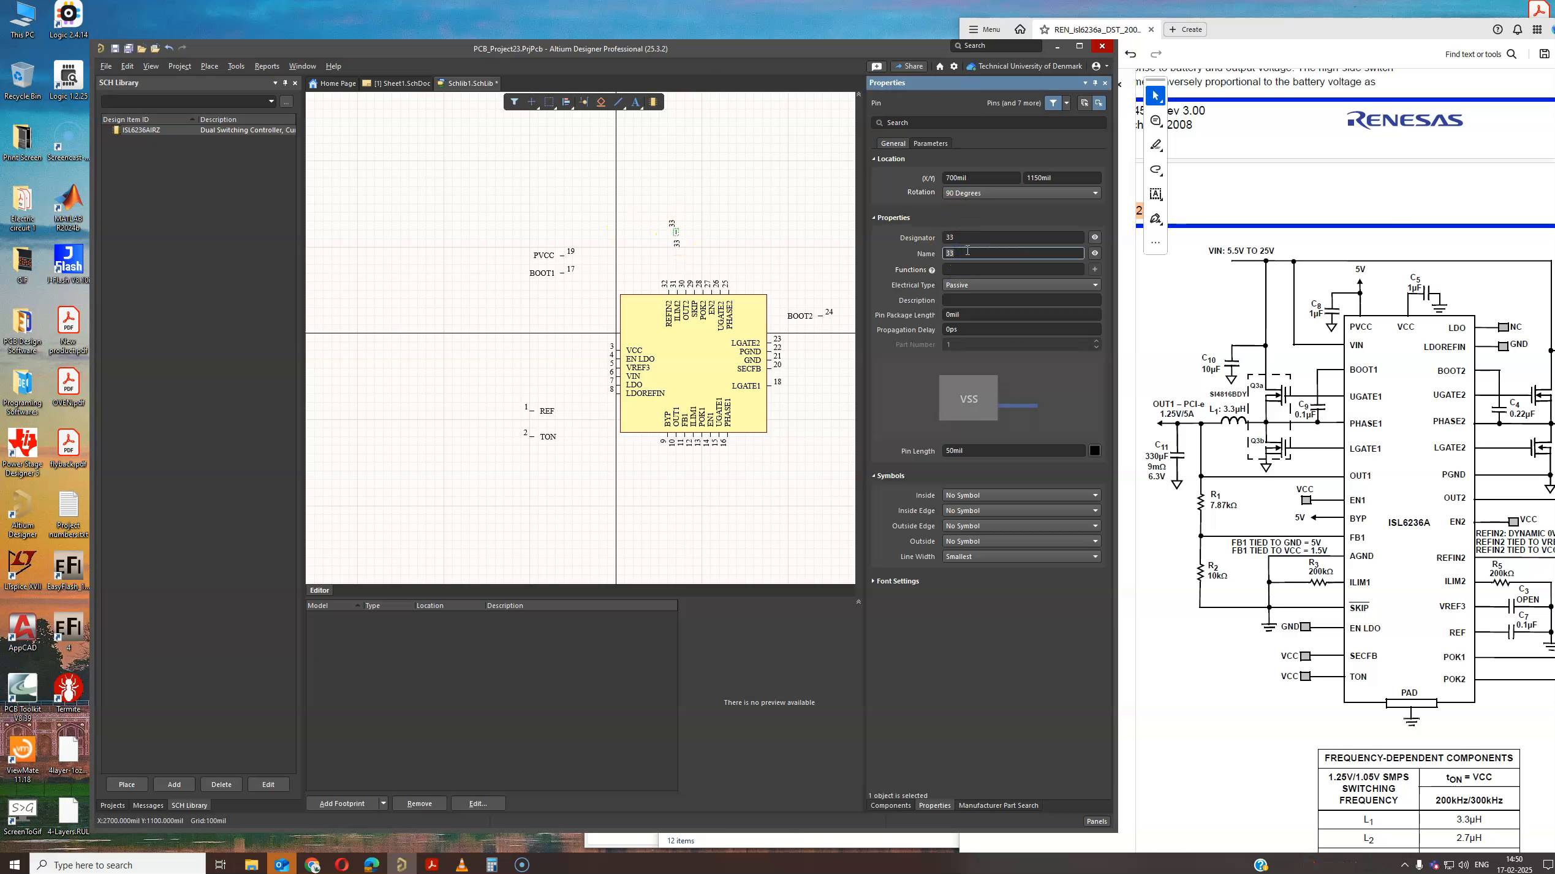
{"action": "type", "text": "EXP"}
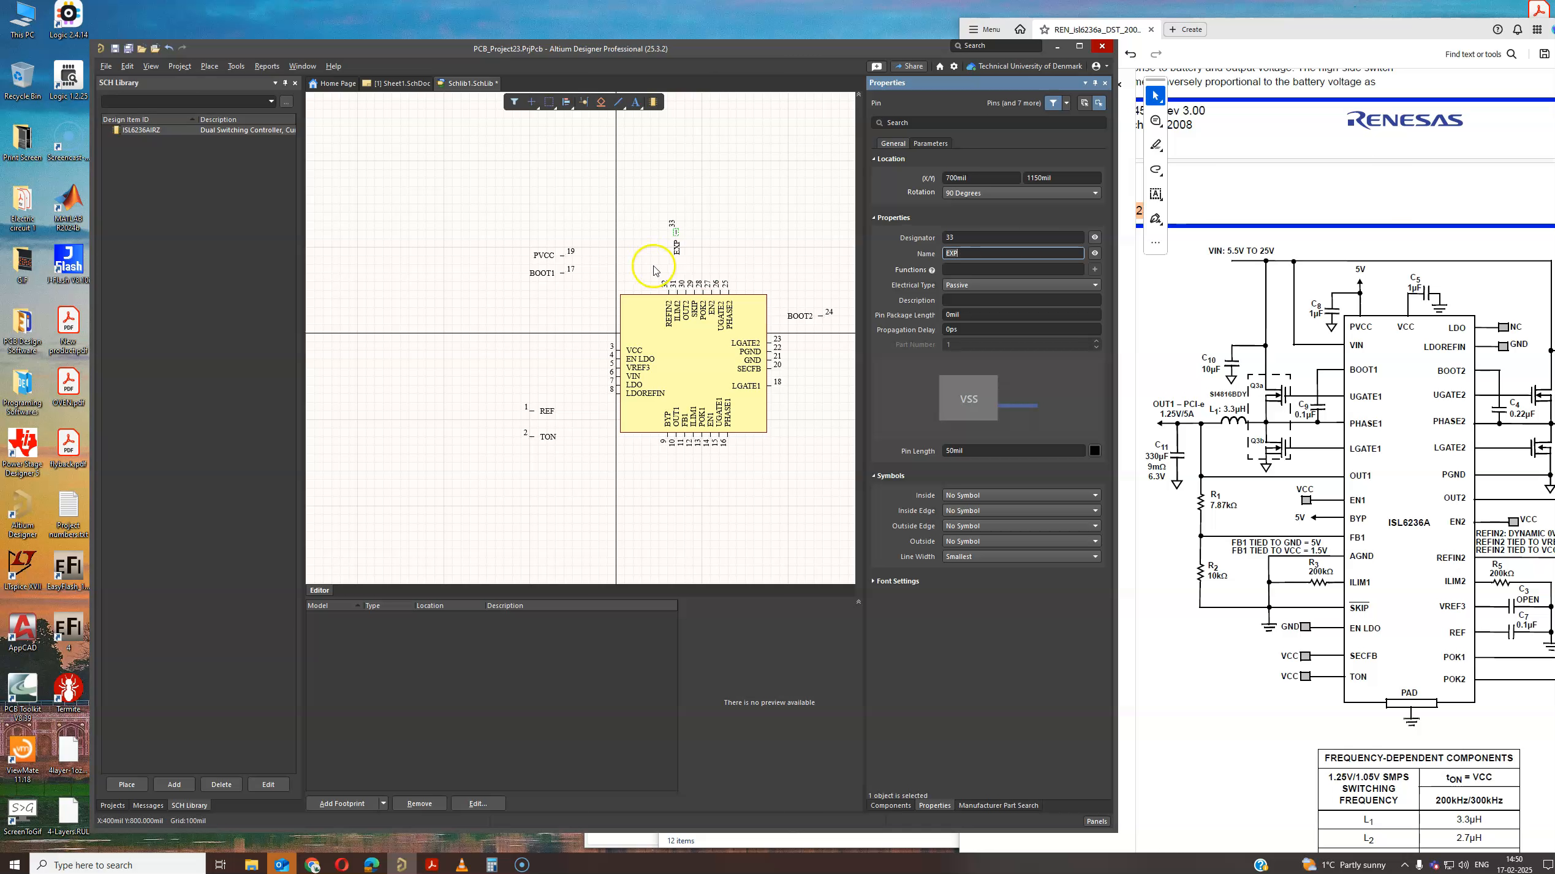
{"action": "left_click", "coordinate": [554, 331]}
- Flip pin 32 (REFIN2) 180 degrees, then restore its orientation on the upper edge of the symbol body
{"action": "scroll", "coordinate": [554, 331], "scroll_direction": "down", "scroll_amount": 2, "text": "ctrl"}
{"action": "scroll", "coordinate": [555, 331], "scroll_direction": "up", "scroll_amount": 2, "text": "ctrl"}
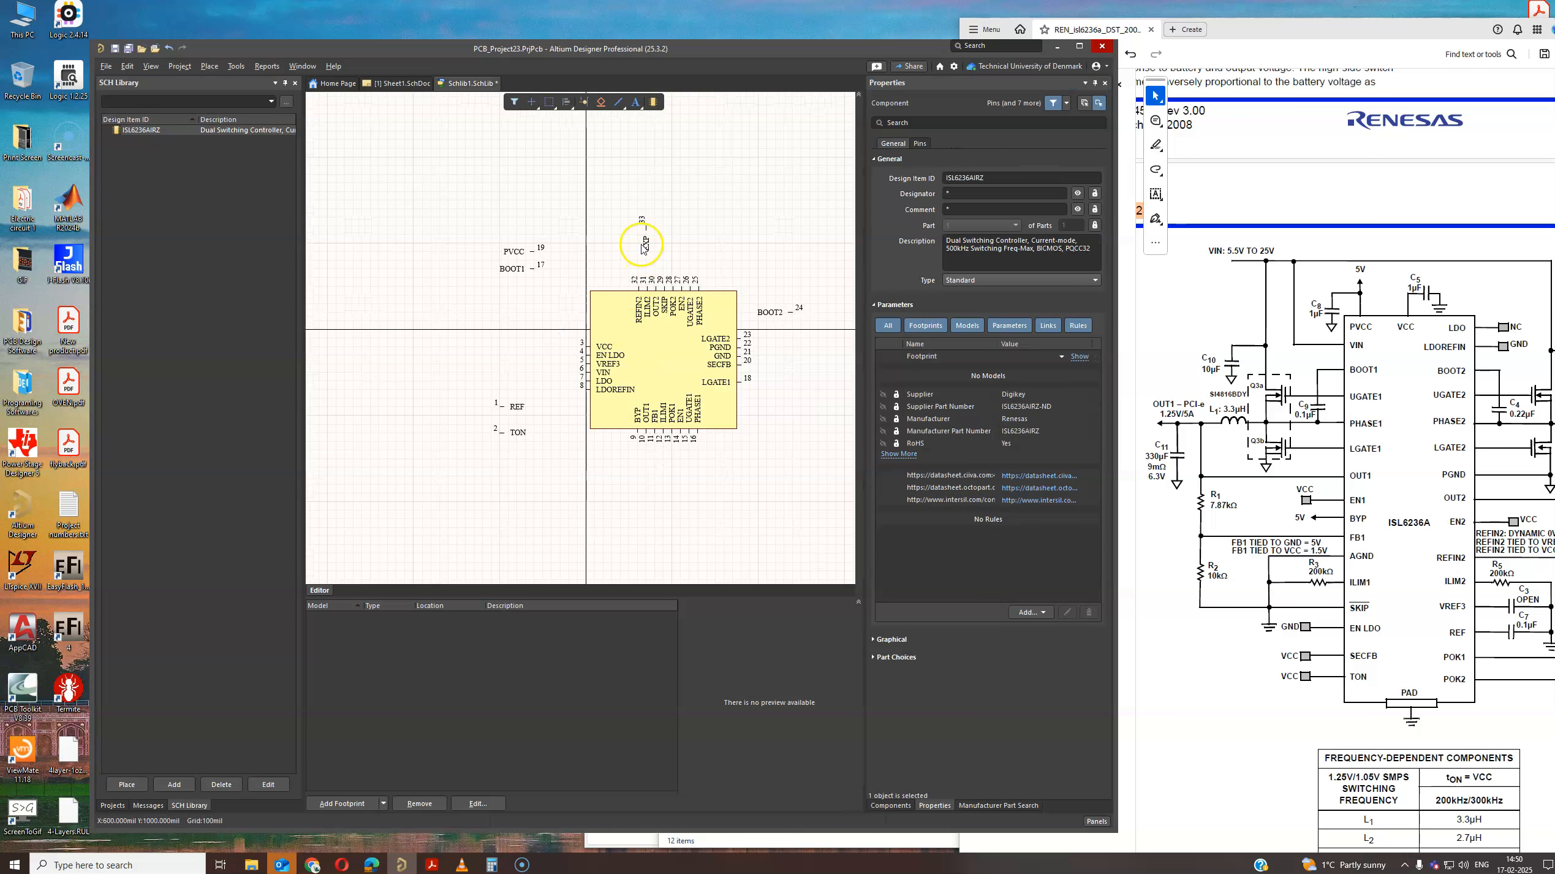
{"action": "left_click_drag", "start_coordinate": [647, 227], "coordinate": [647, 227]}
{"action": "scroll", "coordinate": [653, 238], "scroll_direction": "up", "scroll_amount": 5, "text": "ctrl"}
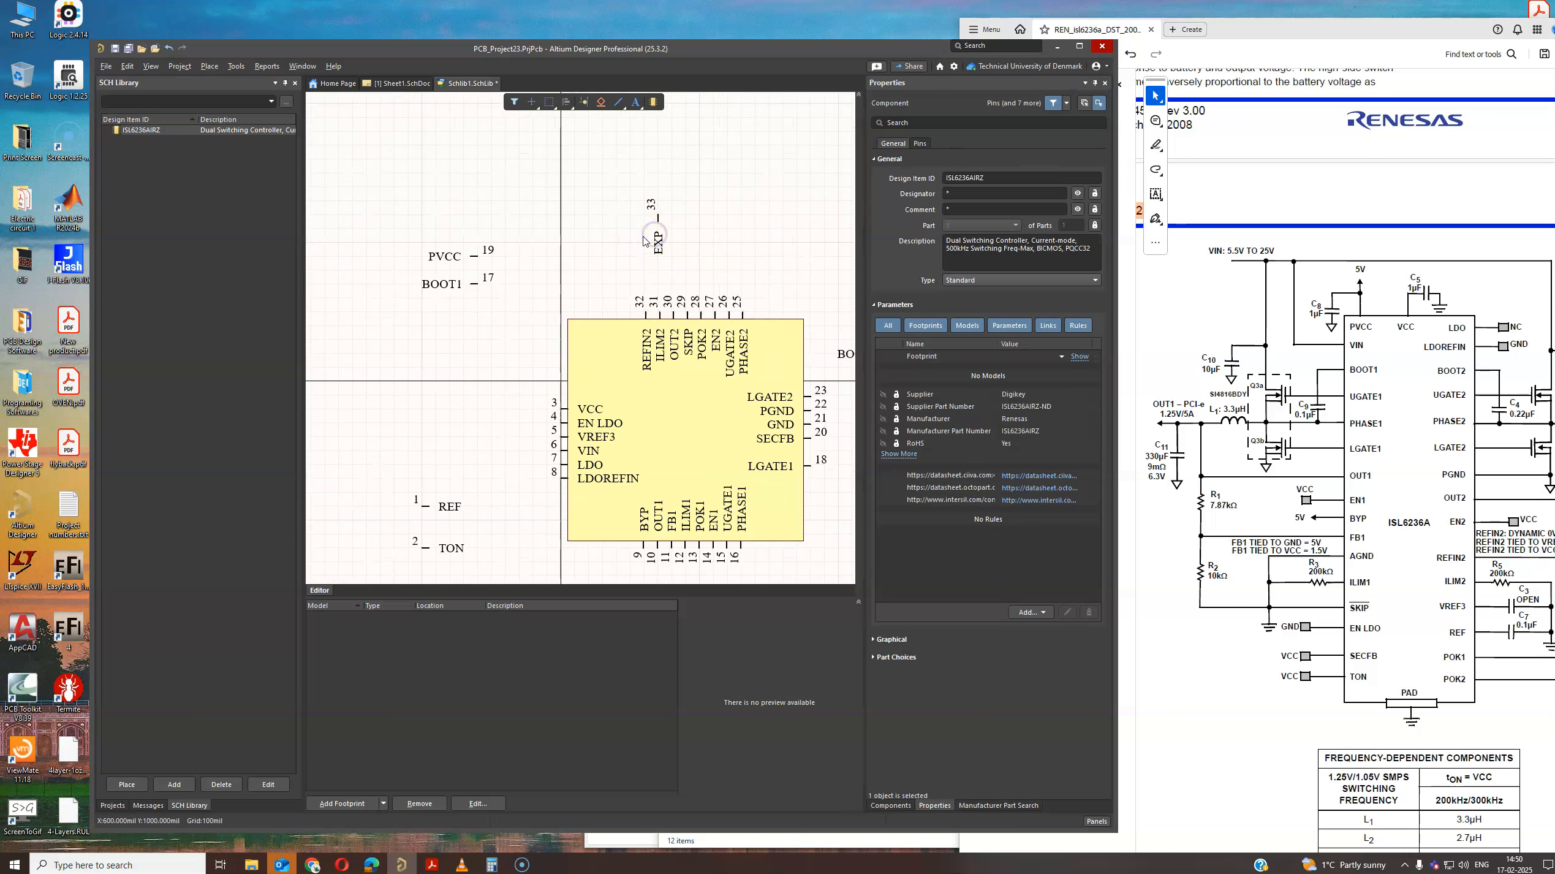
{"action": "scroll", "coordinate": [658, 292], "scroll_direction": "down", "scroll_amount": 5, "text": "ctrl"}
{"action": "scroll", "coordinate": [573, 371], "scroll_direction": "up", "scroll_amount": 8, "text": "ctrl"}
{"action": "scroll", "coordinate": [659, 321], "scroll_direction": "up", "scroll_amount": 2, "text": "ctrl"}
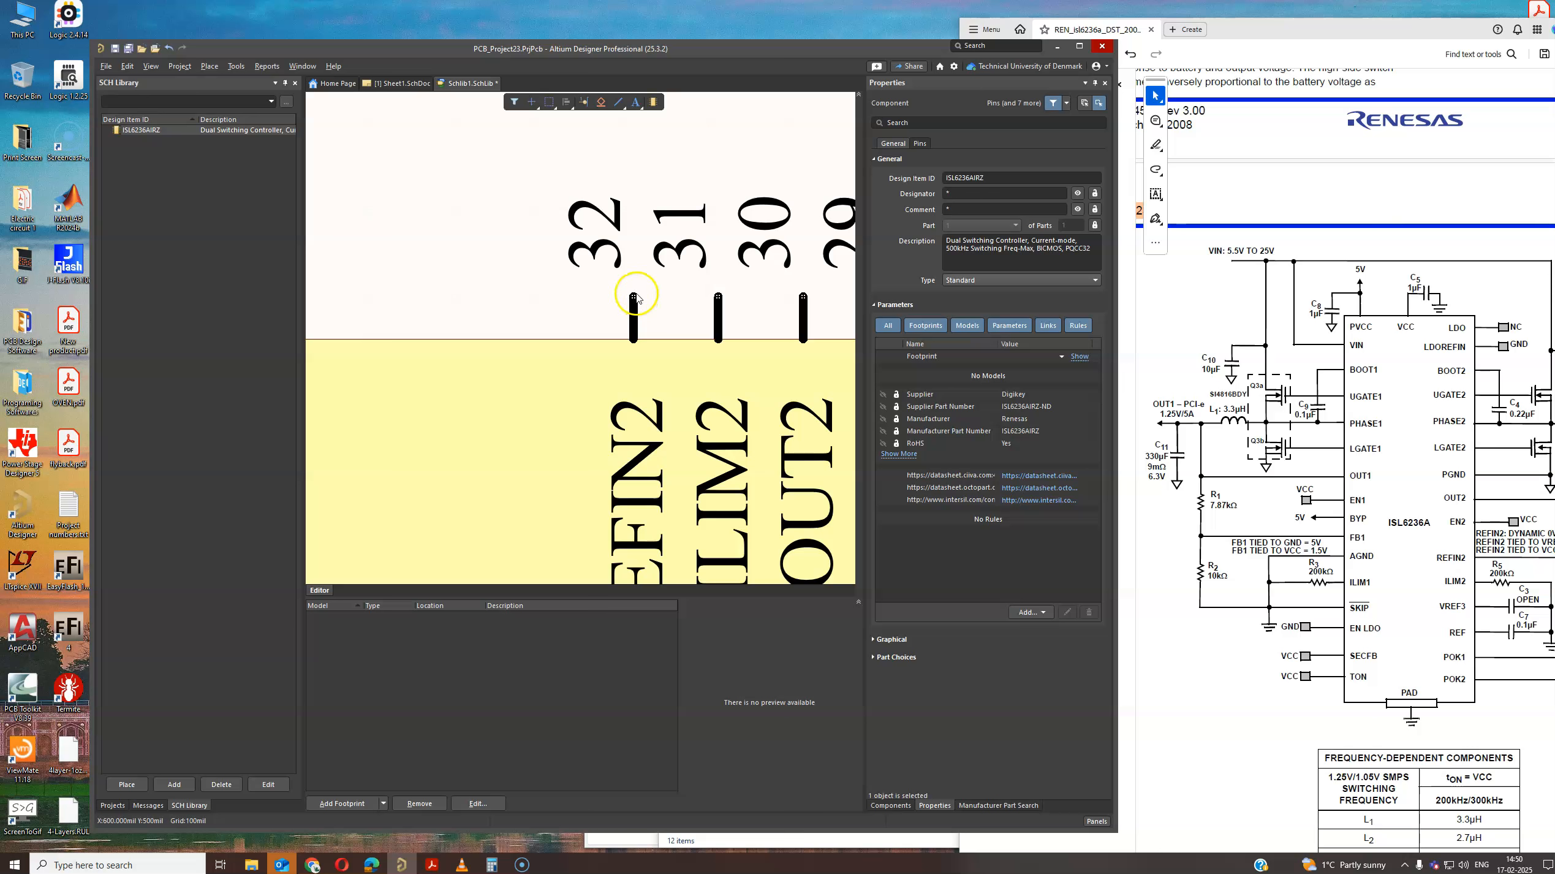
{"action": "left_click_drag", "start_coordinate": [633, 302], "coordinate": [624, 262]}
{"action": "key", "text": "space"}
{"action": "key", "text": "space"}
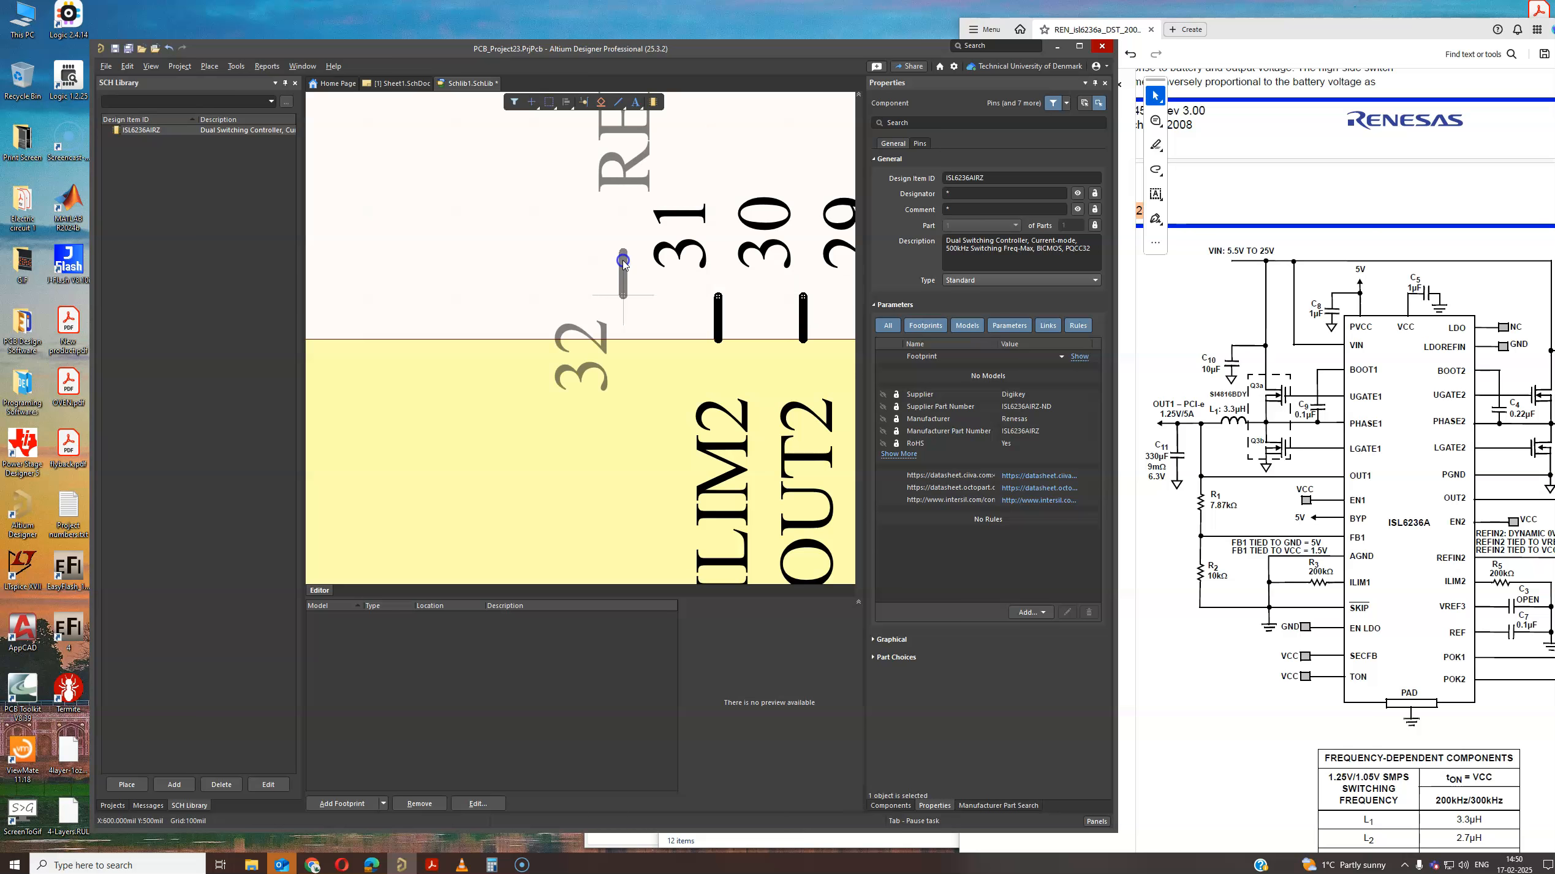
{"action": "mouse_move", "coordinate": [619, 306]}
{"action": "left_mouse_down"}
{"action": "mouse_move", "coordinate": [624, 328]}
{"action": "mouse_move", "coordinate": [576, 300]}
{"action": "mouse_move", "coordinate": [621, 300]}
{"action": "left_mouse_up"}
{"action": "scroll", "coordinate": [635, 293], "scroll_direction": "up", "scroll_amount": 1, "text": "ctrl"}
{"action": "key", "text": "space"}
{"action": "key", "text": "space"}
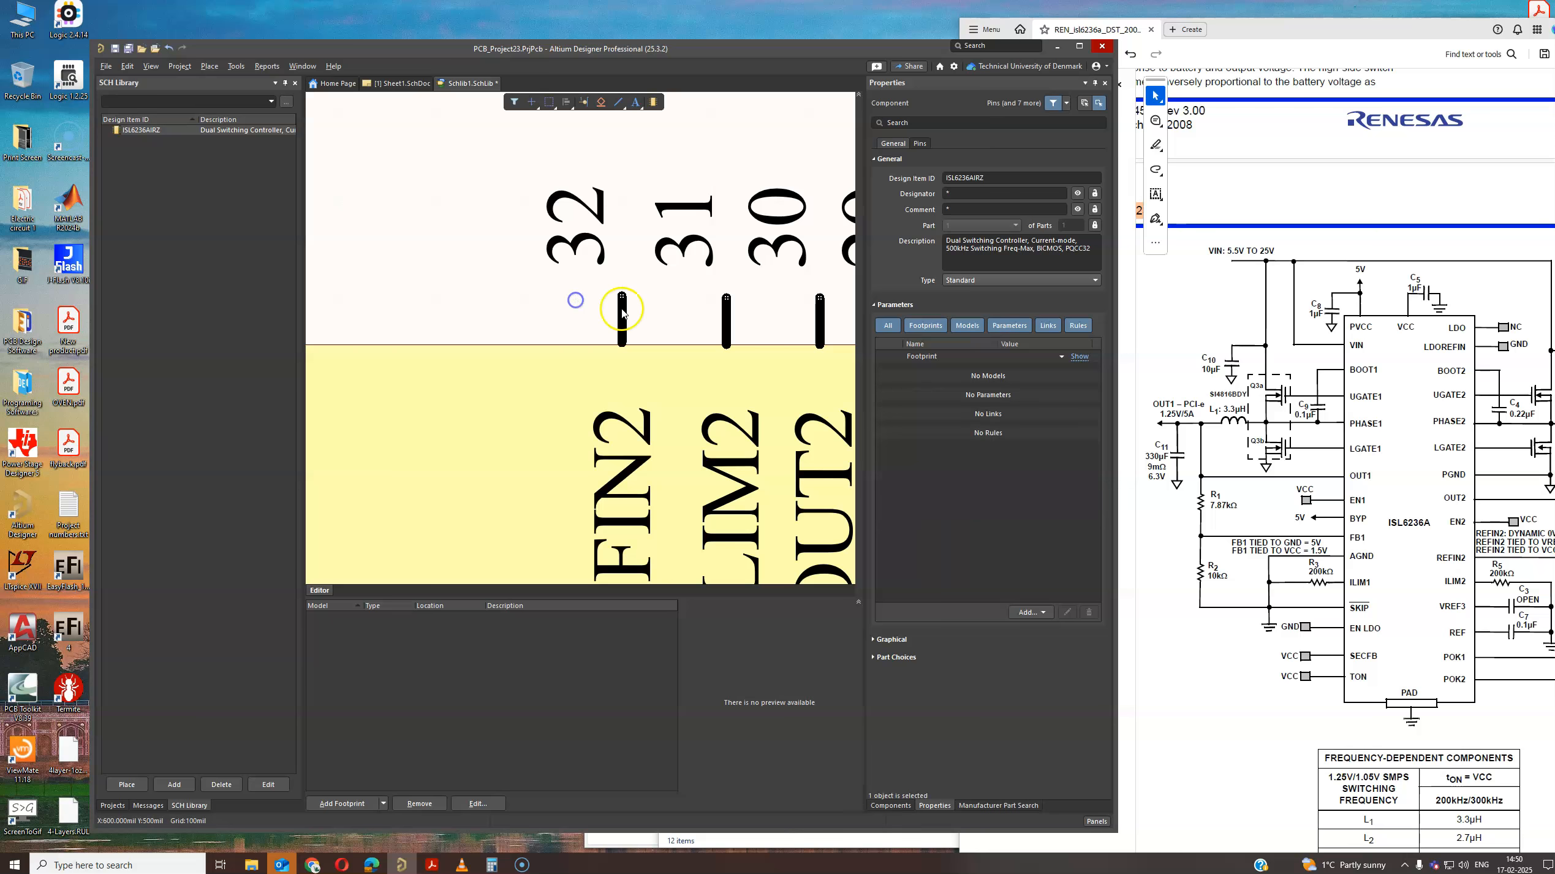
- Rotate pins PVCC and BOOT1 by 180 degrees so that their names face the symbol body
{"action": "scroll", "coordinate": [621, 296], "scroll_direction": "down", "scroll_amount": 5, "text": "ctrl"}
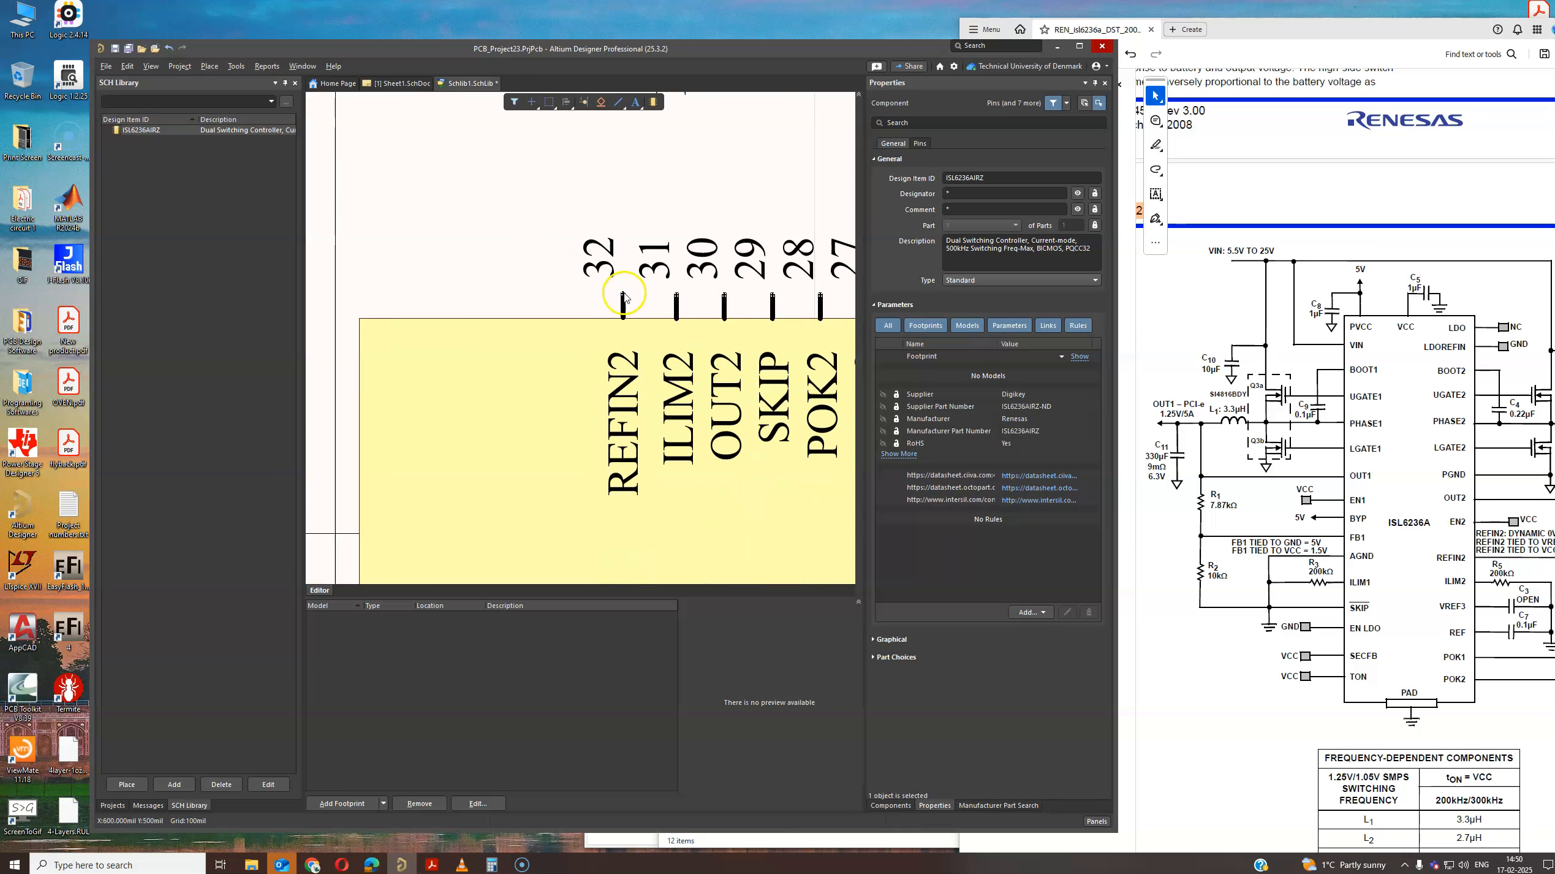
{"action": "scroll", "coordinate": [503, 437], "scroll_direction": "up", "scroll_amount": 6, "text": "ctrl"}
{"action": "scroll", "coordinate": [514, 305], "scroll_direction": "down", "scroll_amount": 6, "text": "ctrl"}
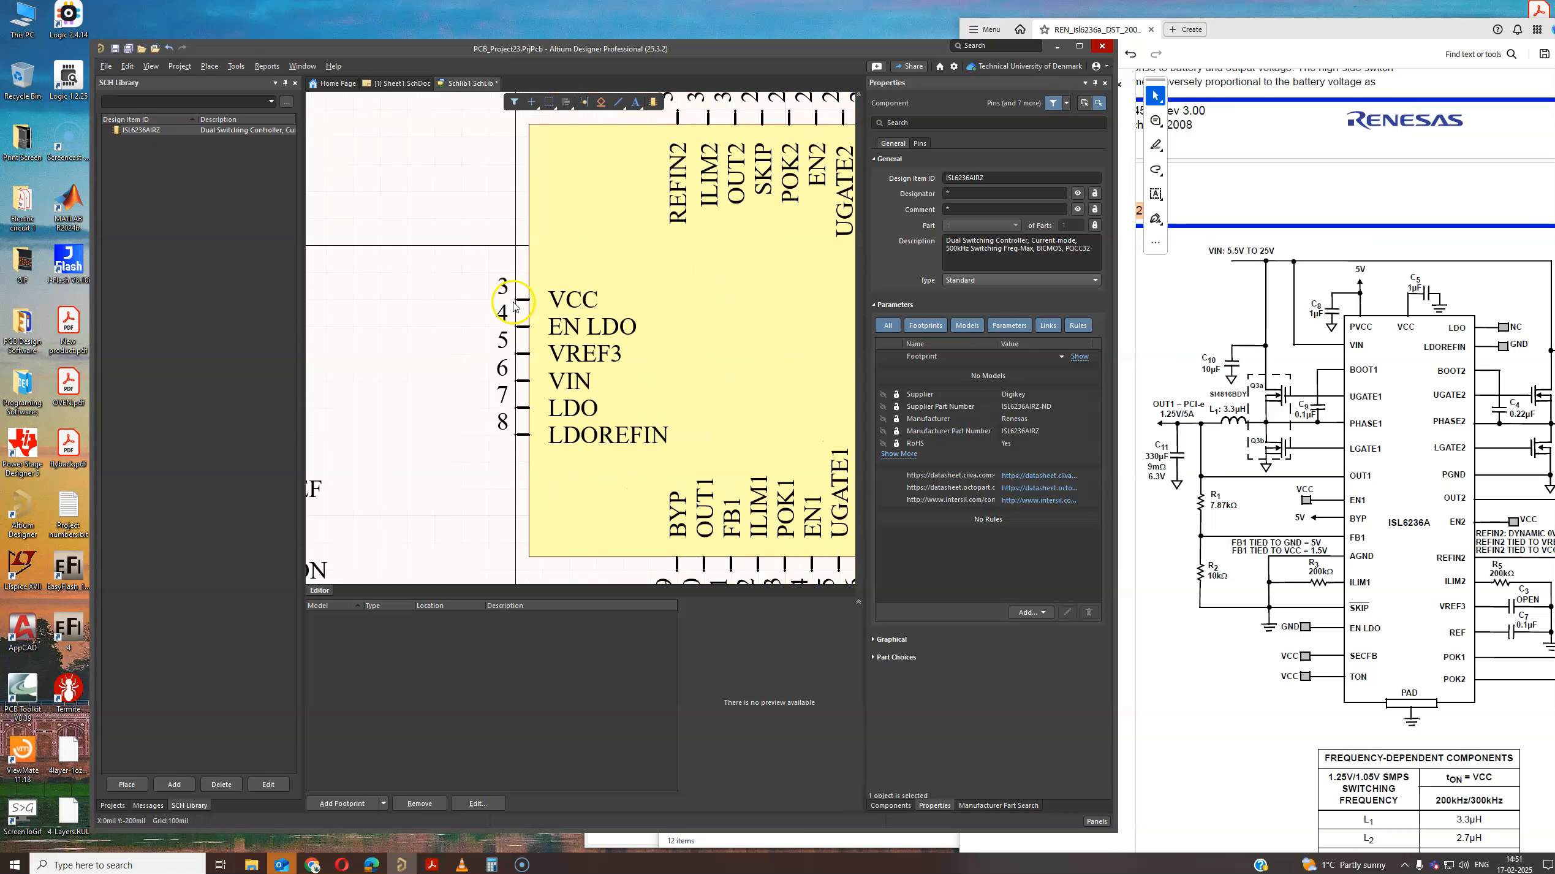
{"action": "scroll", "coordinate": [461, 270], "scroll_direction": "up", "scroll_amount": 4, "text": "ctrl"}
{"action": "scroll", "coordinate": [460, 269], "scroll_direction": "up", "scroll_amount": 3, "text": "ctrl"}
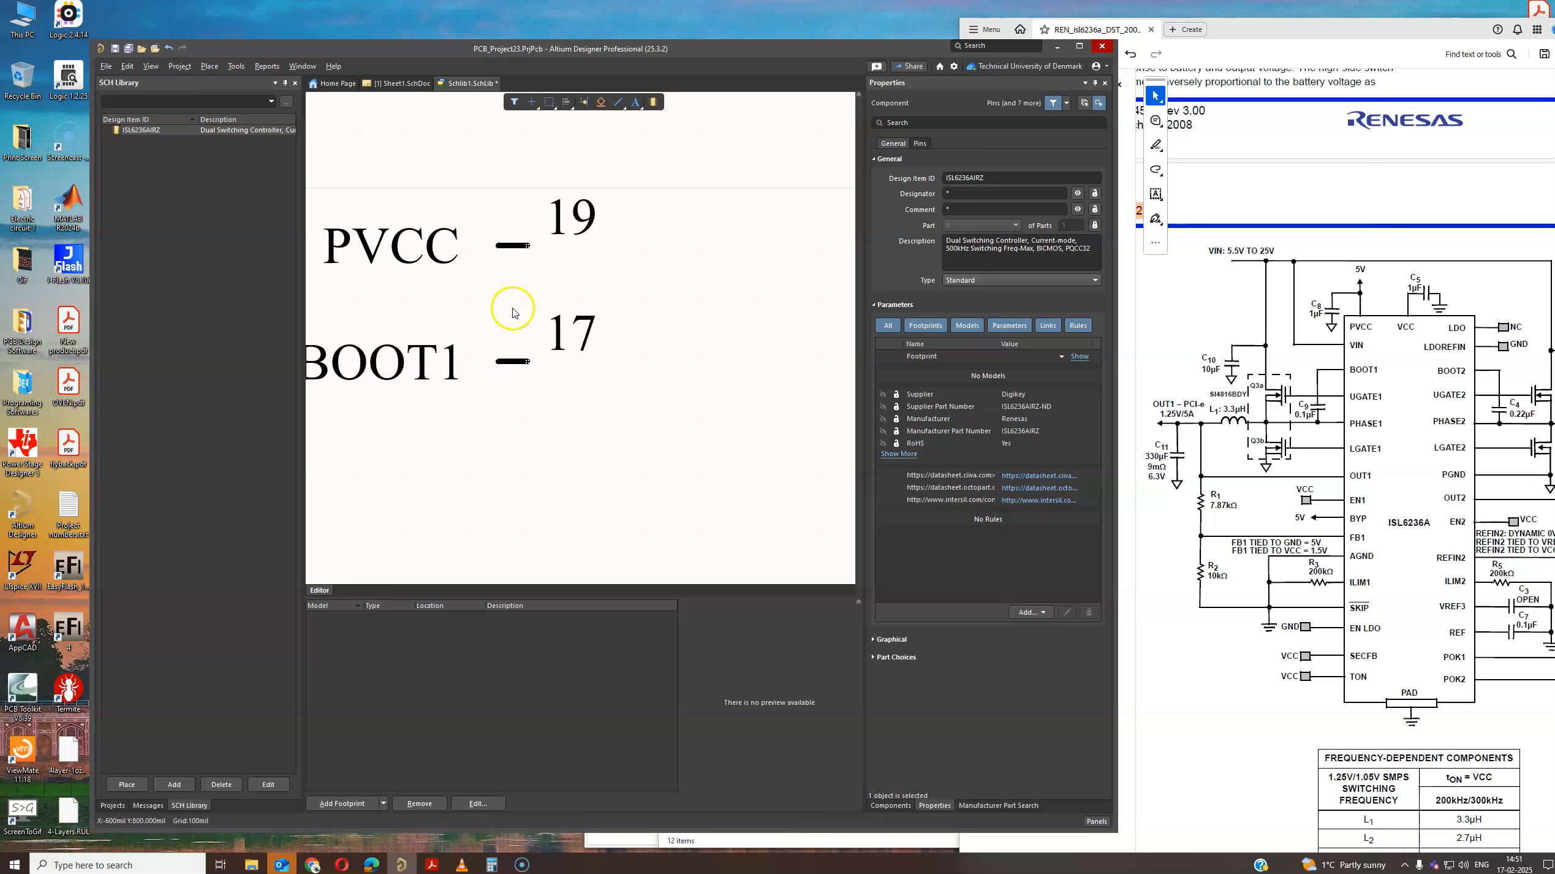
{"action": "scroll", "coordinate": [519, 375], "scroll_direction": "down", "scroll_amount": 3, "text": "ctrl"}
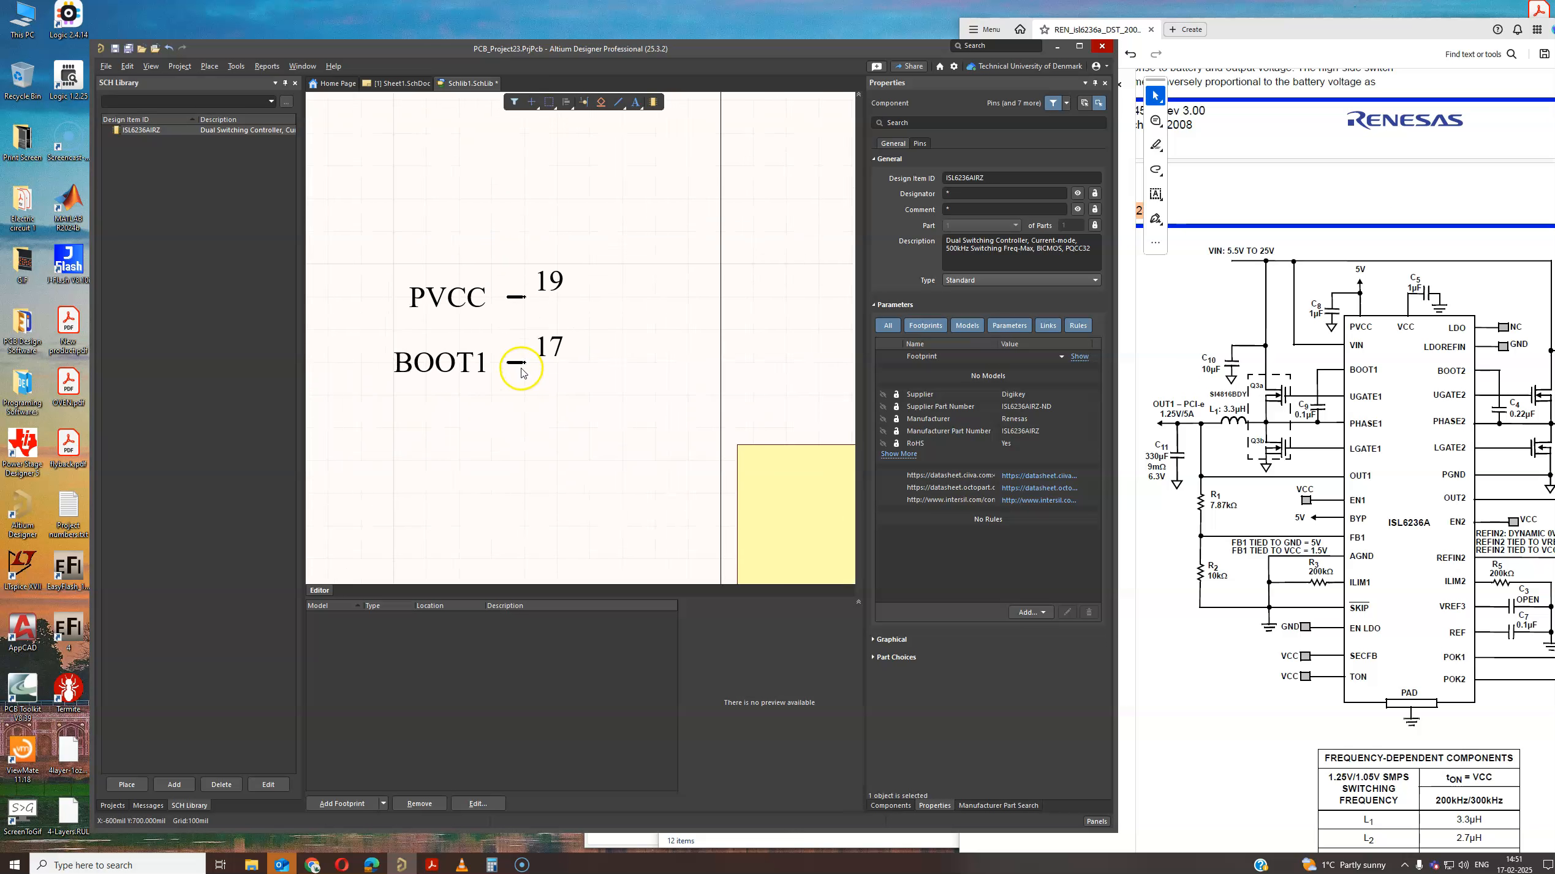
{"action": "left_click_drag", "start_coordinate": [516, 333], "coordinate": [513, 366]}
{"action": "key", "text": "space"}
{"action": "key", "text": "space"}
{"action": "key", "text": "space"}
{"action": "key", "text": "space"}
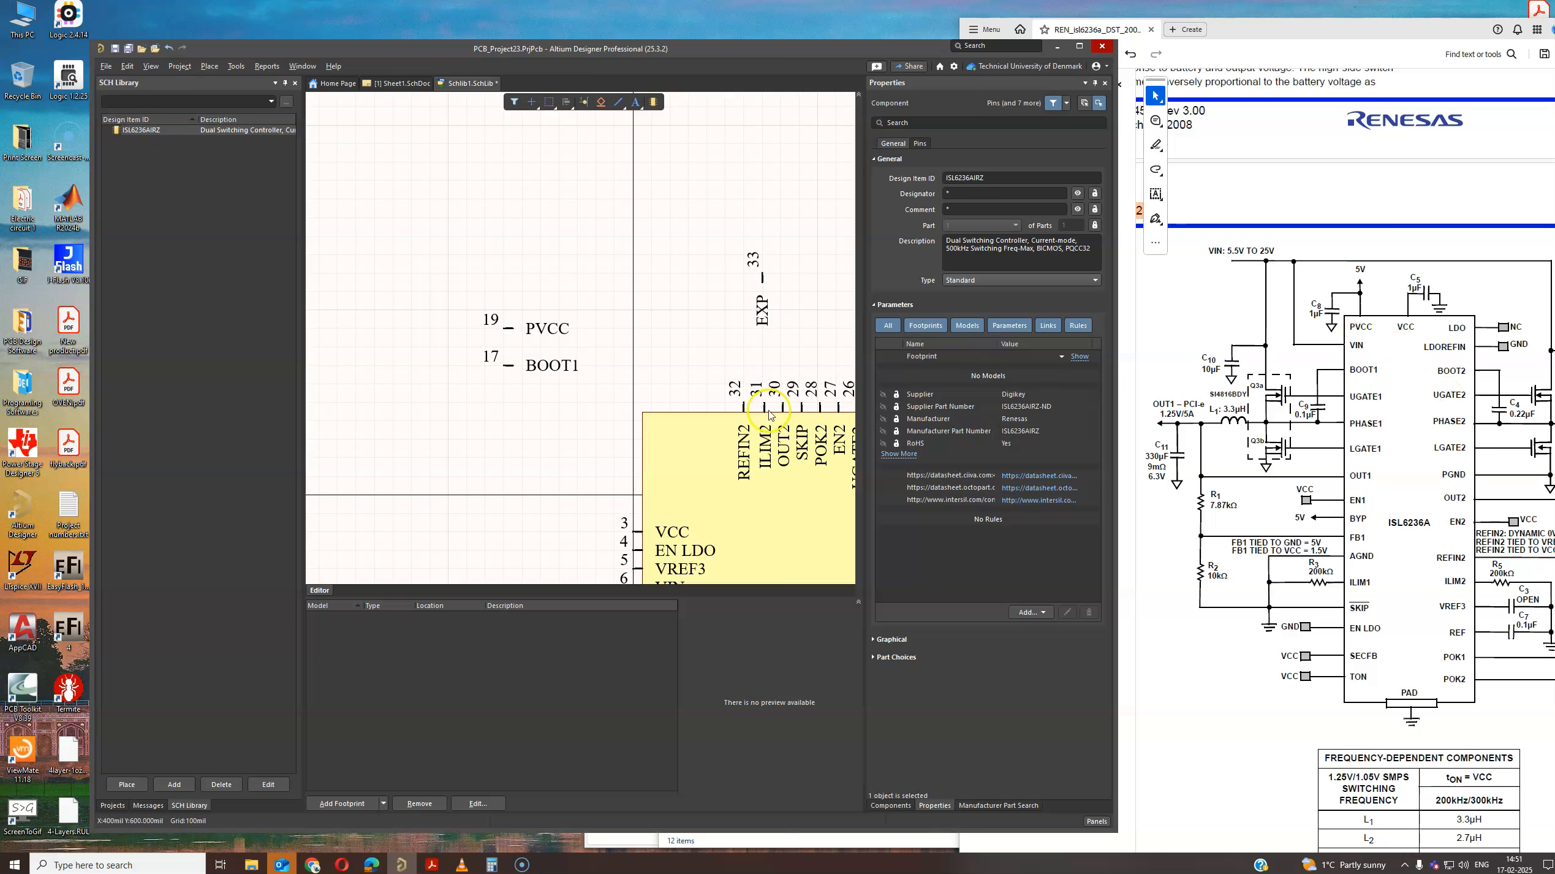
- Add a backslash to the name of pin 29 (SKIP) to give it an overbar as in the datasheet
{"action": "scroll", "coordinate": [603, 316], "scroll_direction": "down", "scroll_amount": 2, "text": "ctrl"}
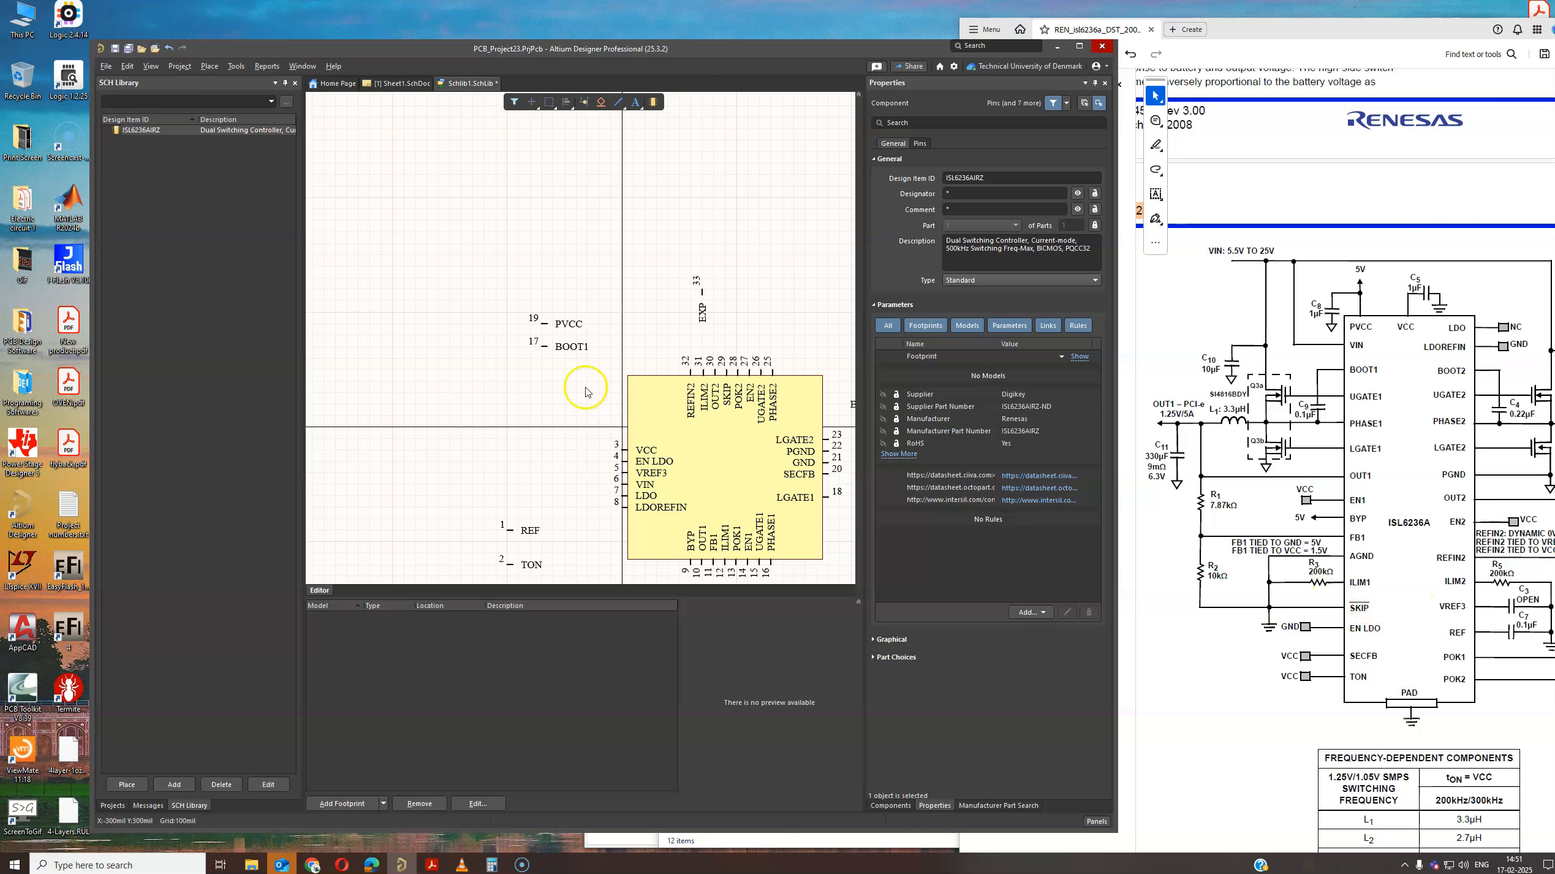
{"action": "scroll", "coordinate": [731, 402], "scroll_direction": "up", "scroll_amount": 1, "text": "ctrl"}
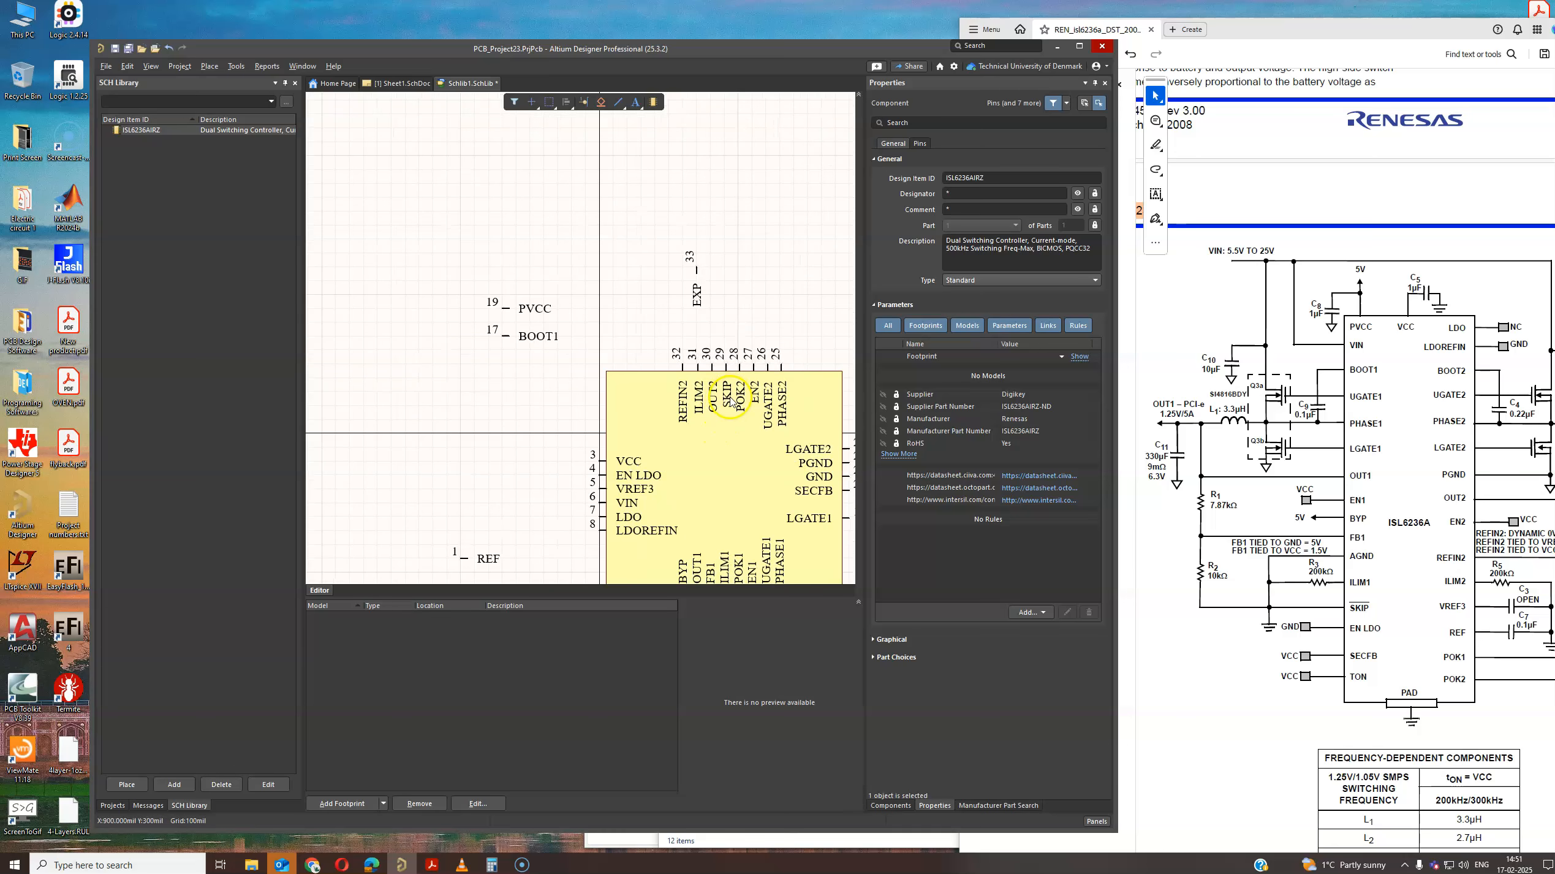
{"action": "left_click", "coordinate": [727, 367]}
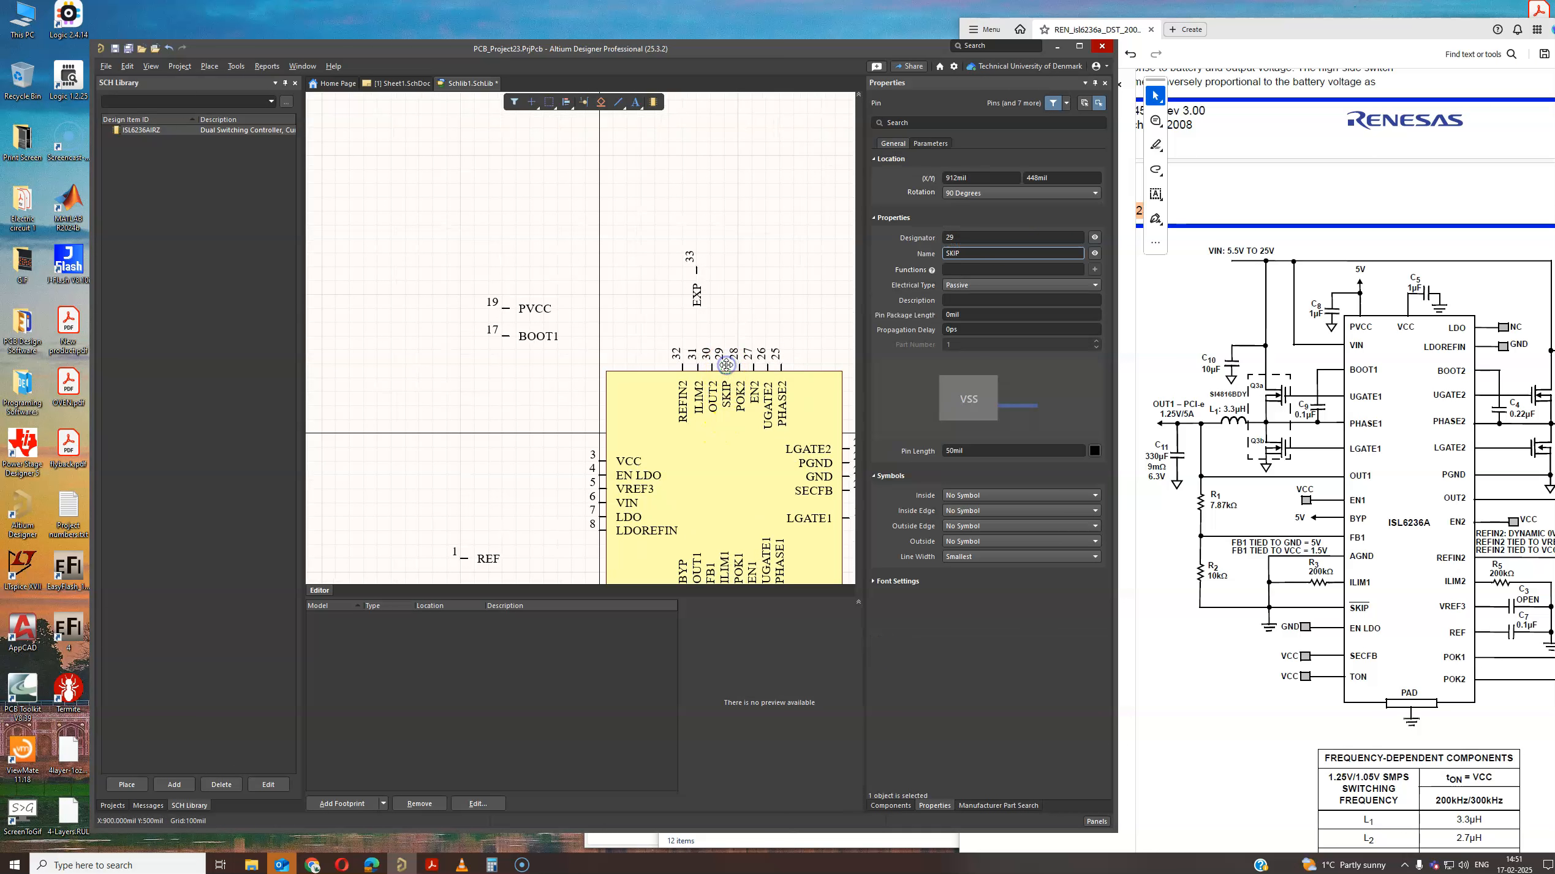
{"action": "left_click", "coordinate": [950, 253]}
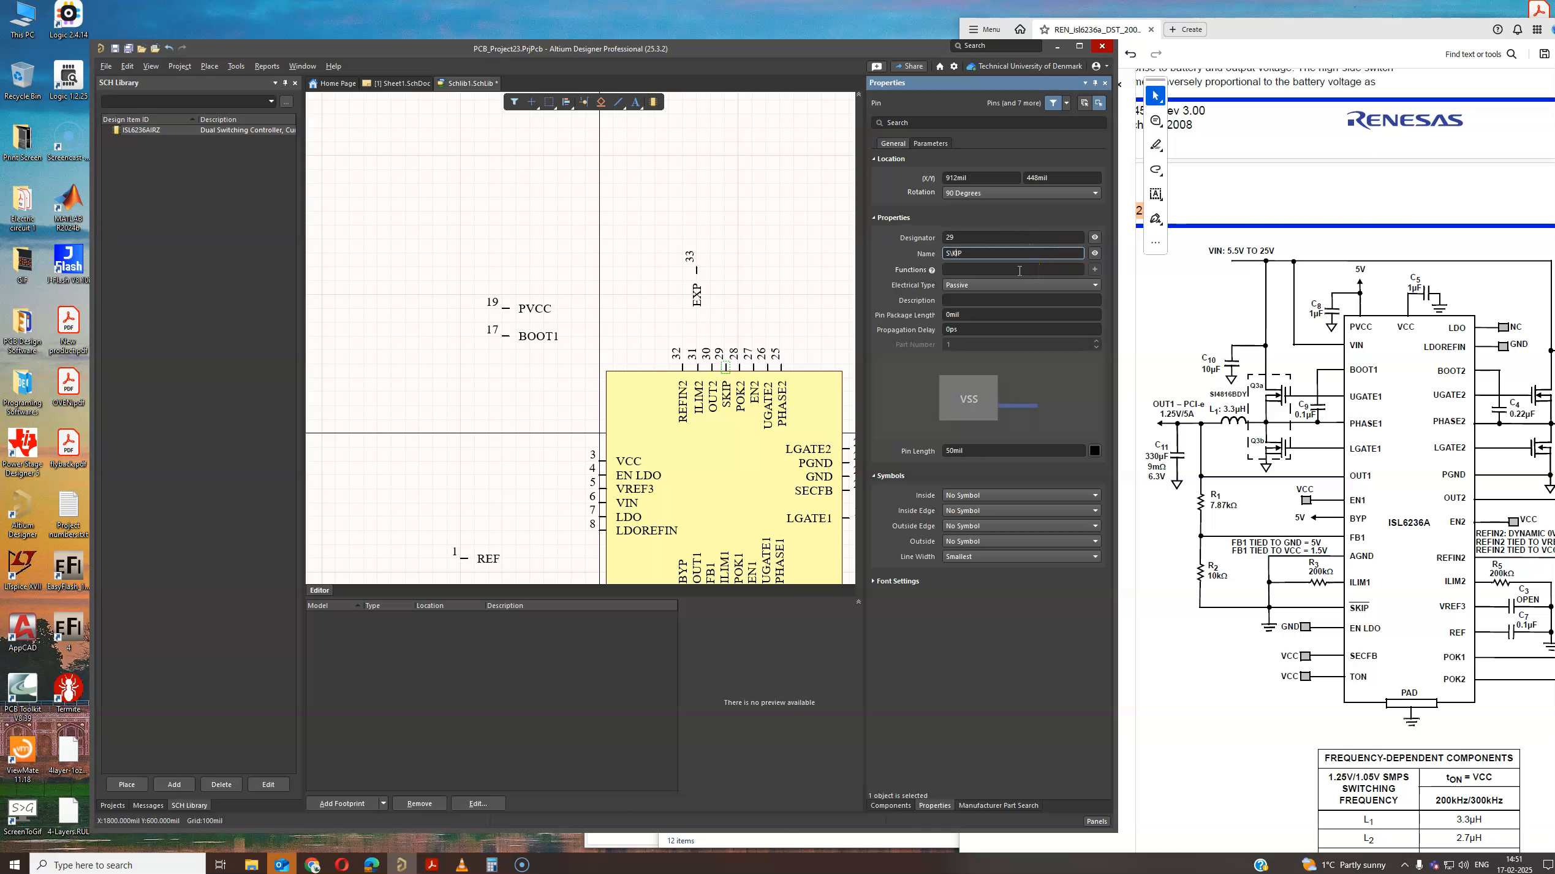
{"action": "type", "text": "\\"}
{"action": "left_click", "coordinate": [734, 392]}
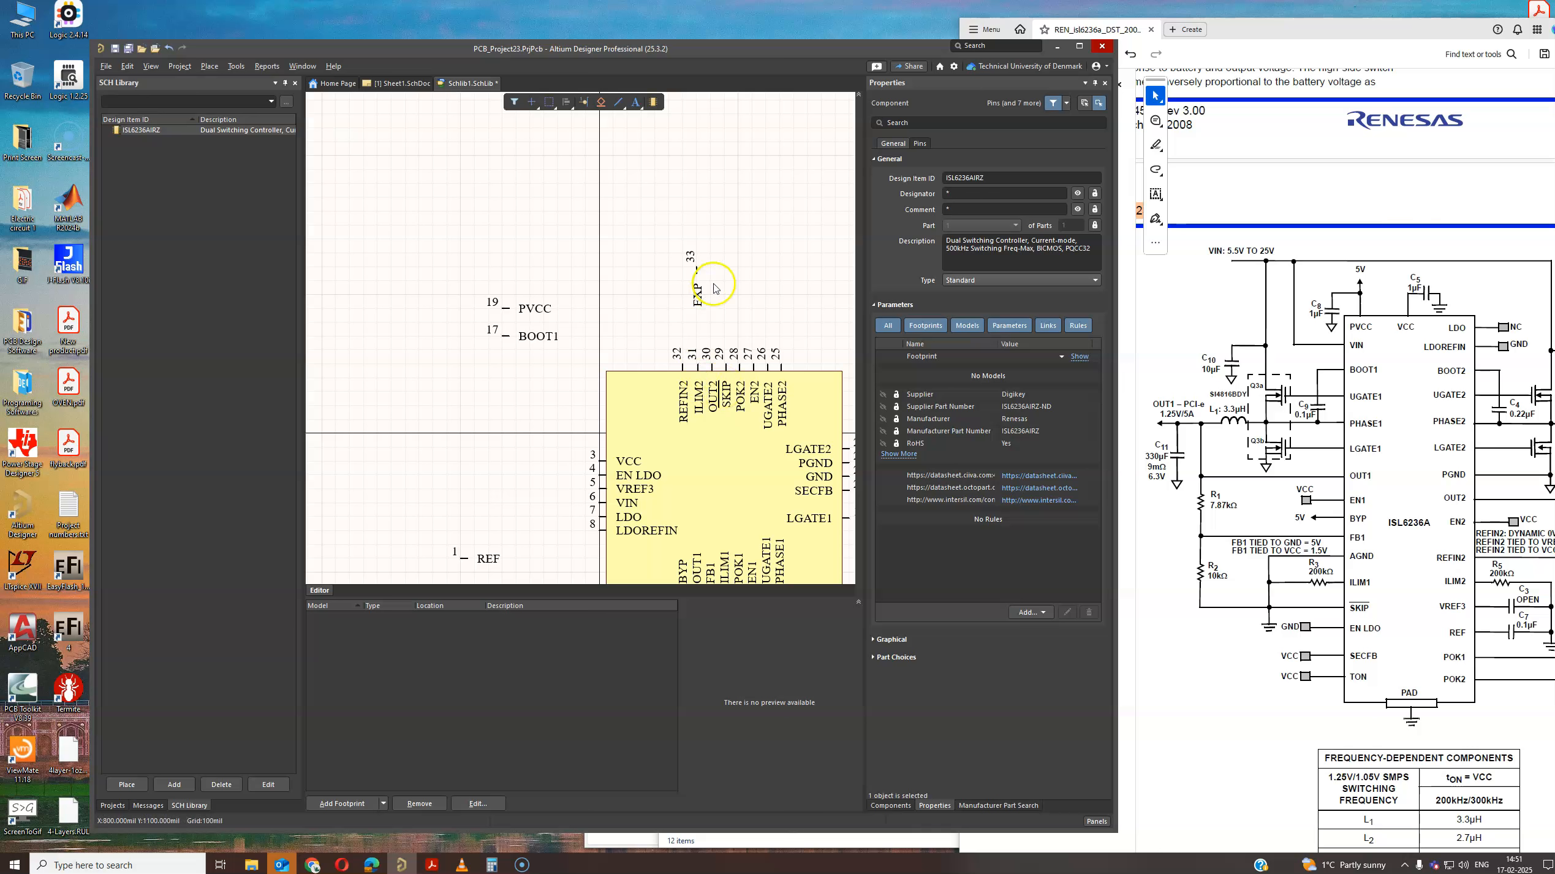
{"action": "left_click", "coordinate": [690, 436]}
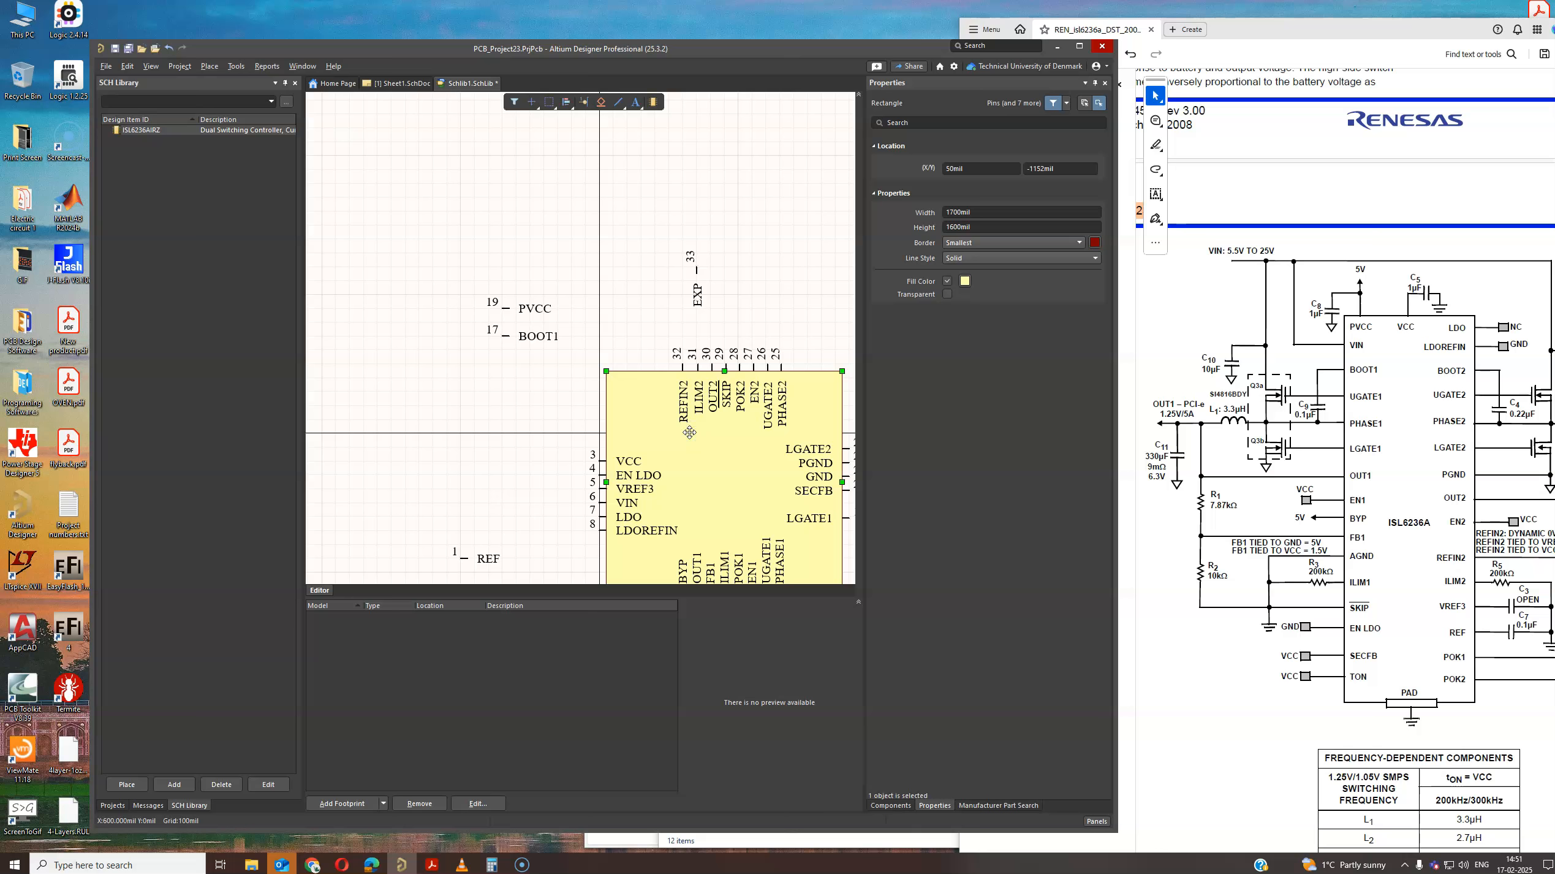
{"action": "scroll", "coordinate": [631, 337], "scroll_direction": "down", "scroll_amount": 2, "text": "ctrl"}
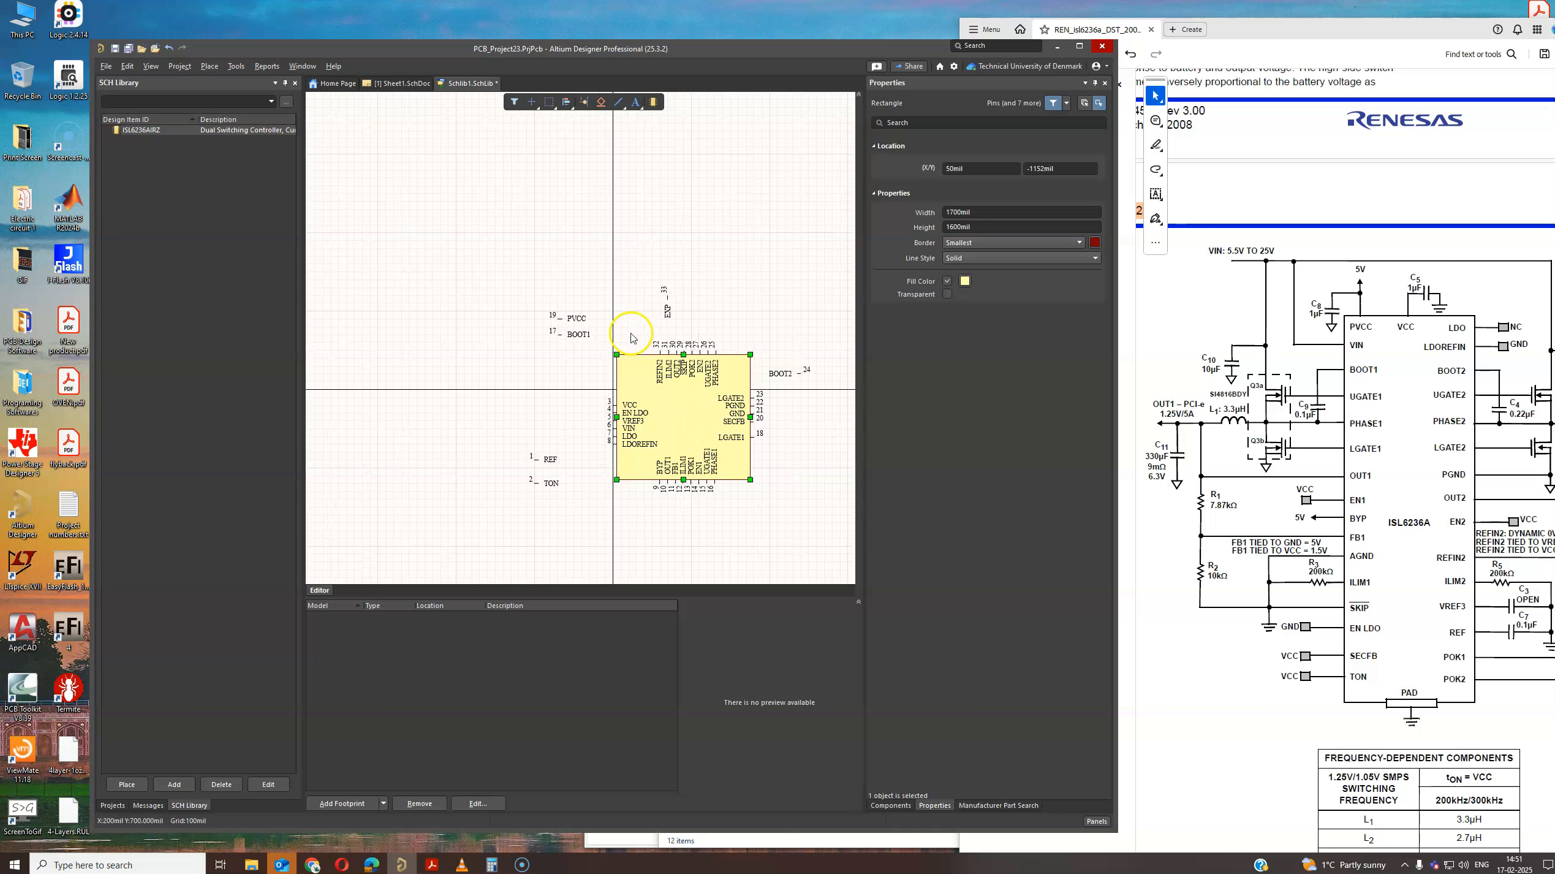
{"action": "left_click", "coordinate": [691, 348]}
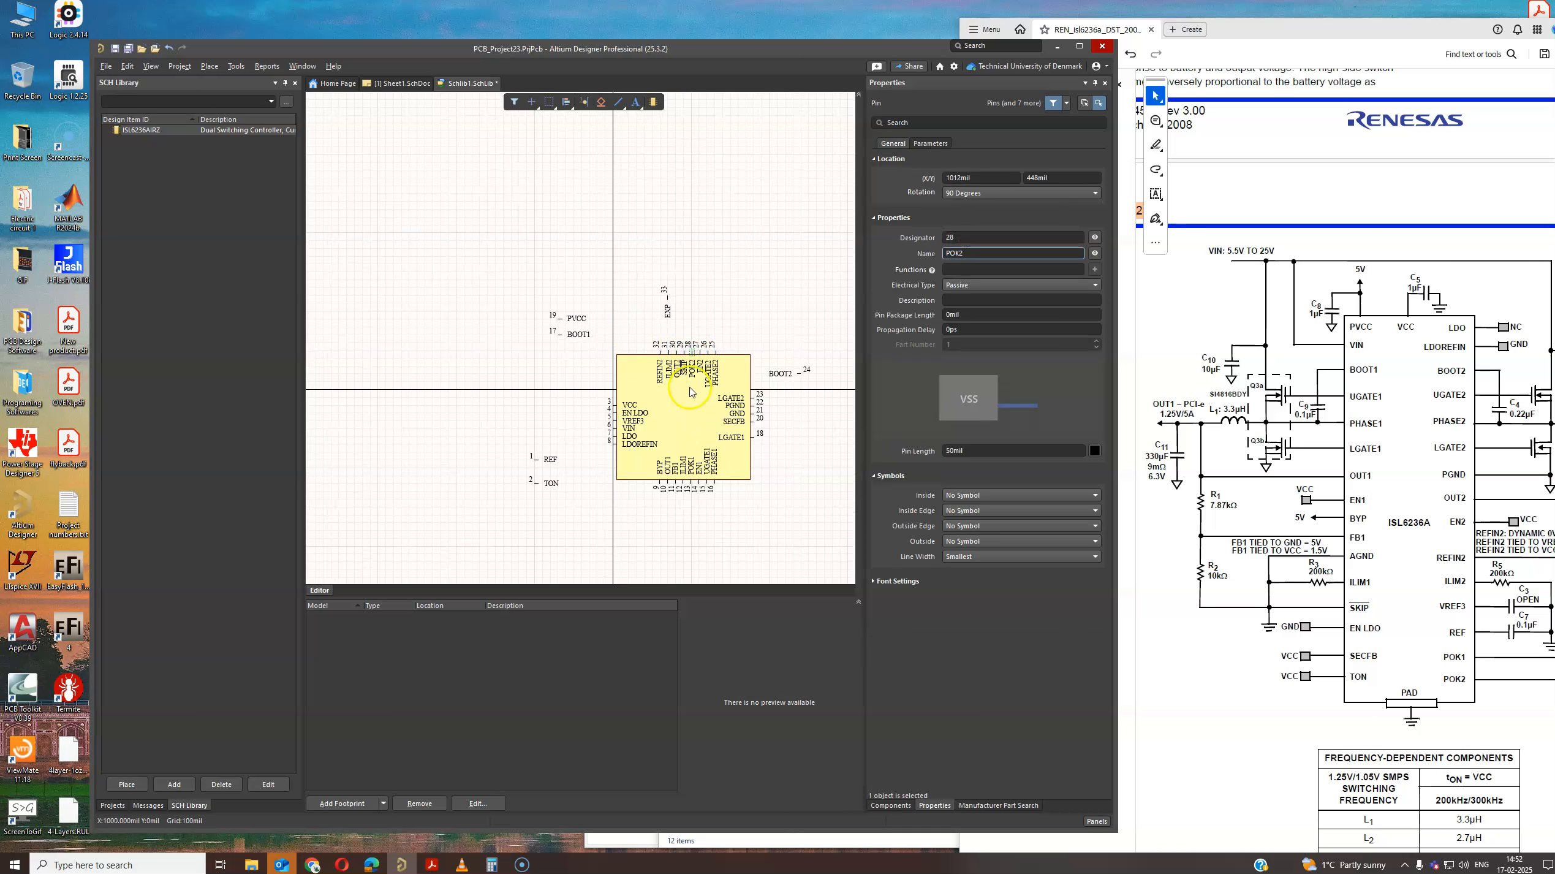
{"action": "left_click", "coordinate": [690, 391]}
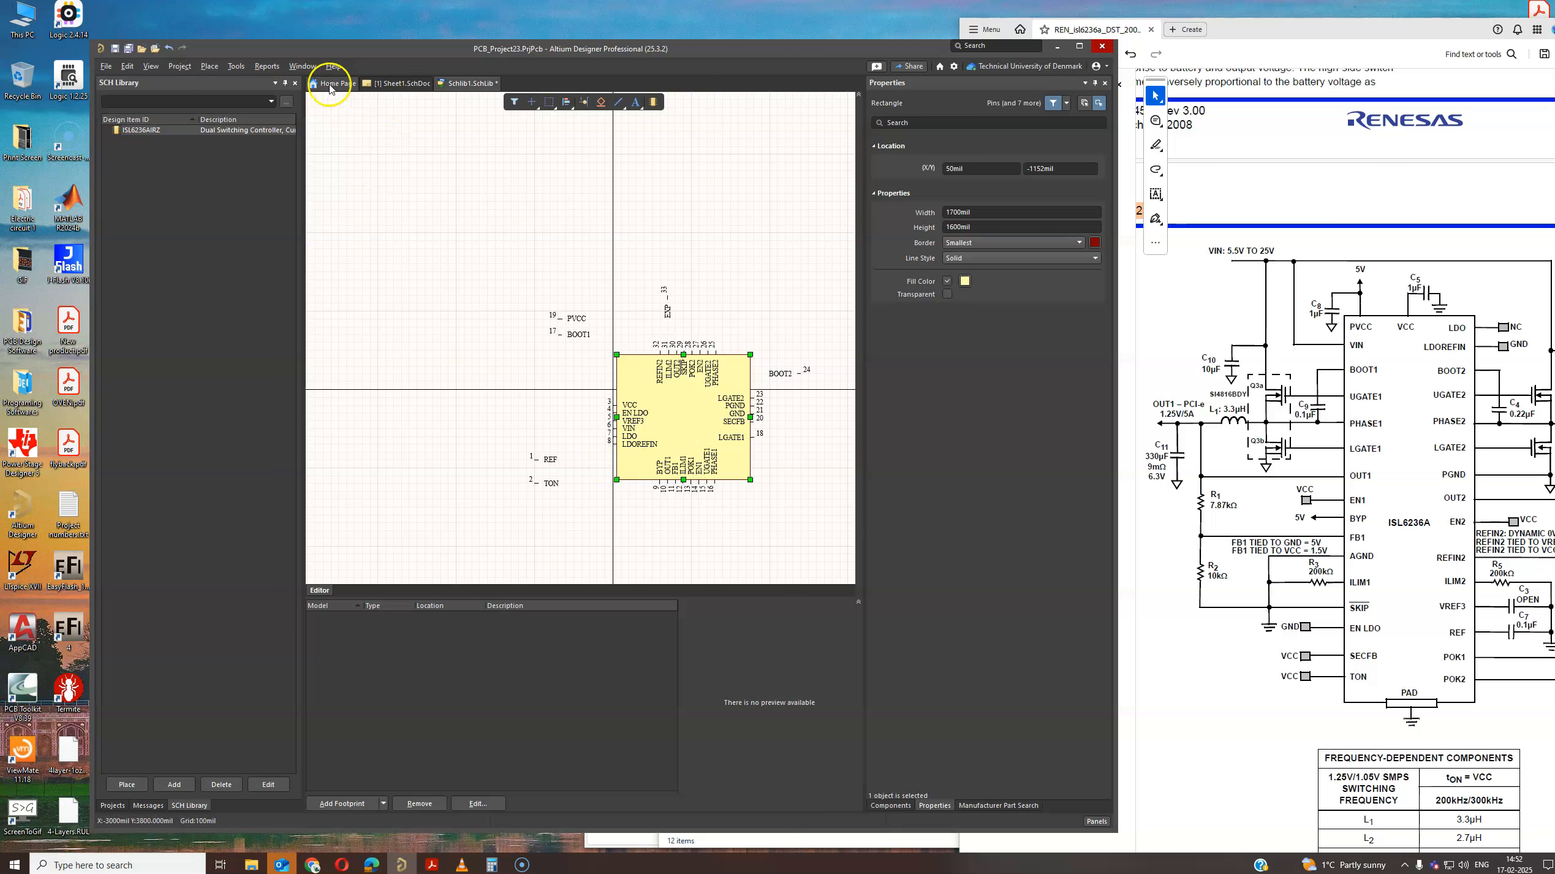
- Open Sheet1.SchDoc of PCB_Project23.PrjPcb and the Sheet1.SchDoc schematic of TEST.PrjPcb from the project tree
{"action": "left_click", "coordinate": [112, 806]}
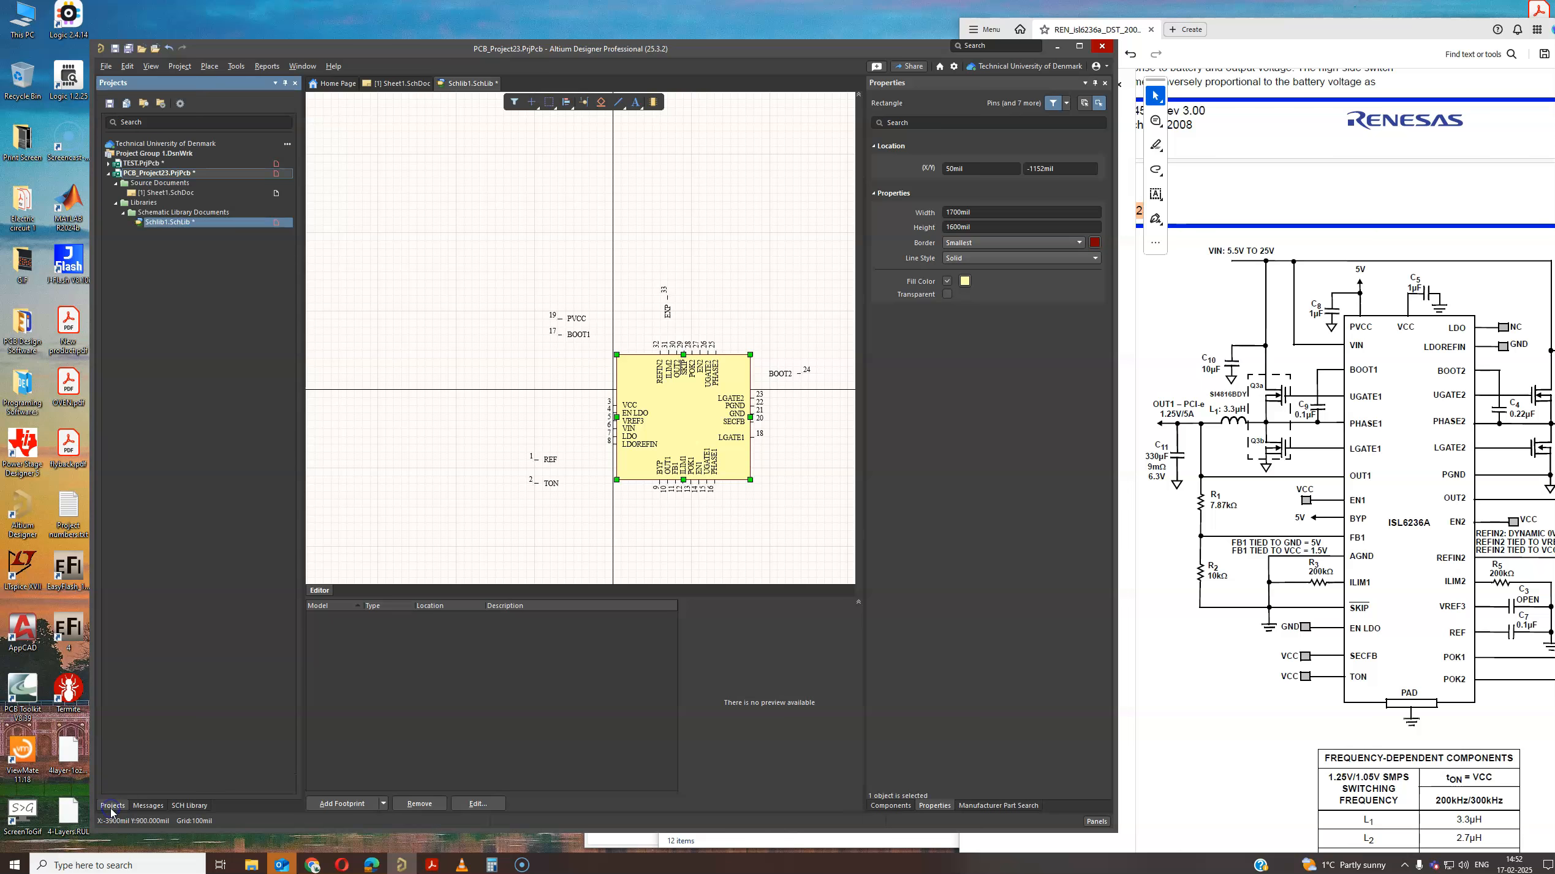
{"action": "double_click", "coordinate": [167, 193]}
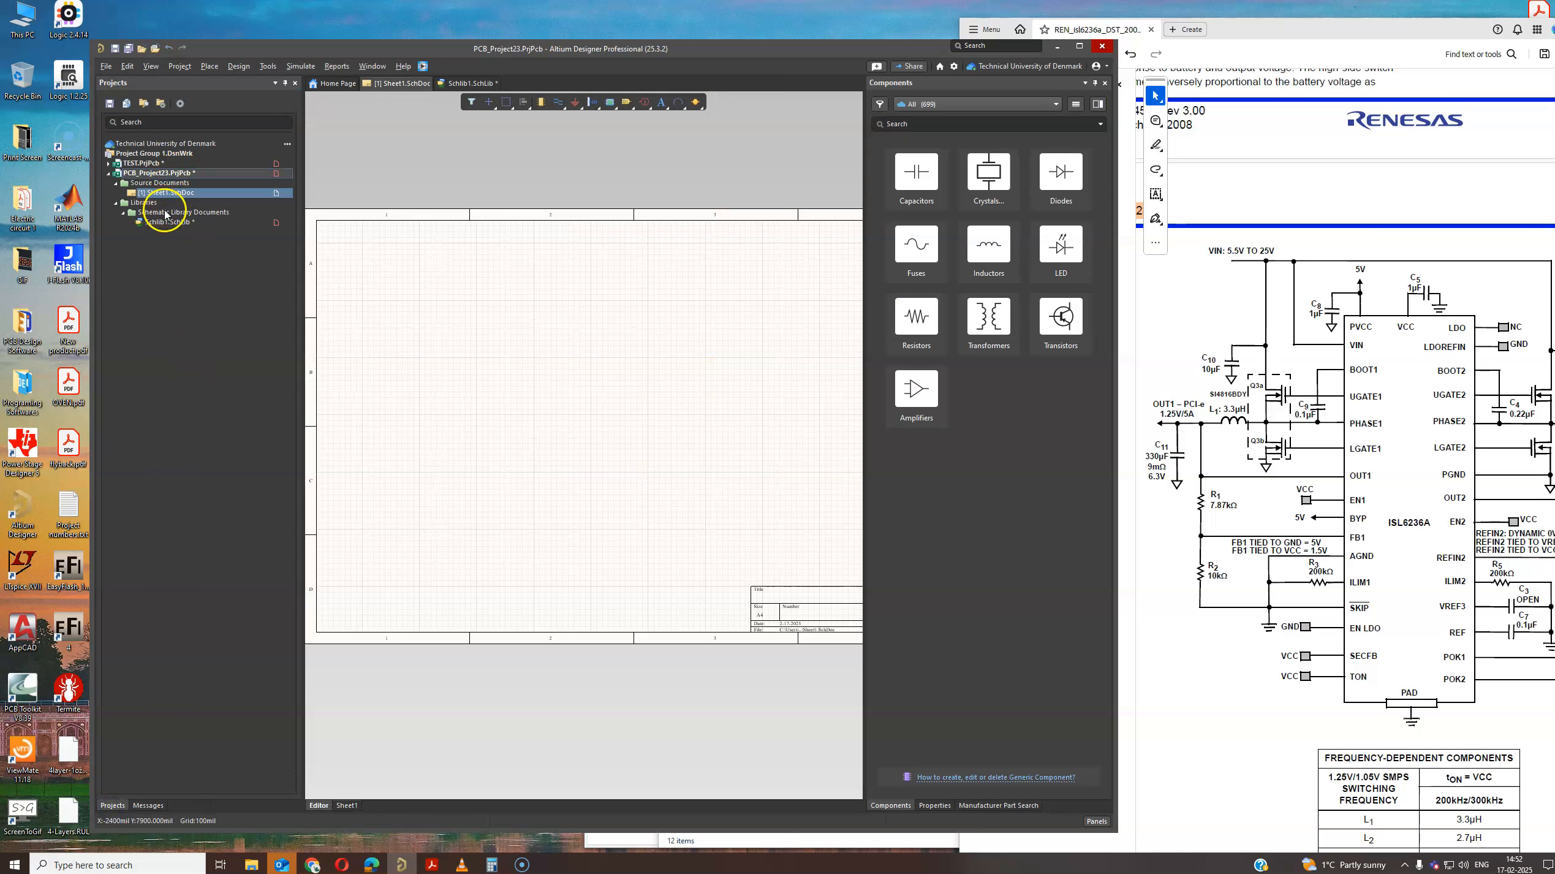
{"action": "left_click", "coordinate": [109, 164]}
{"action": "left_click", "coordinate": [159, 192]}
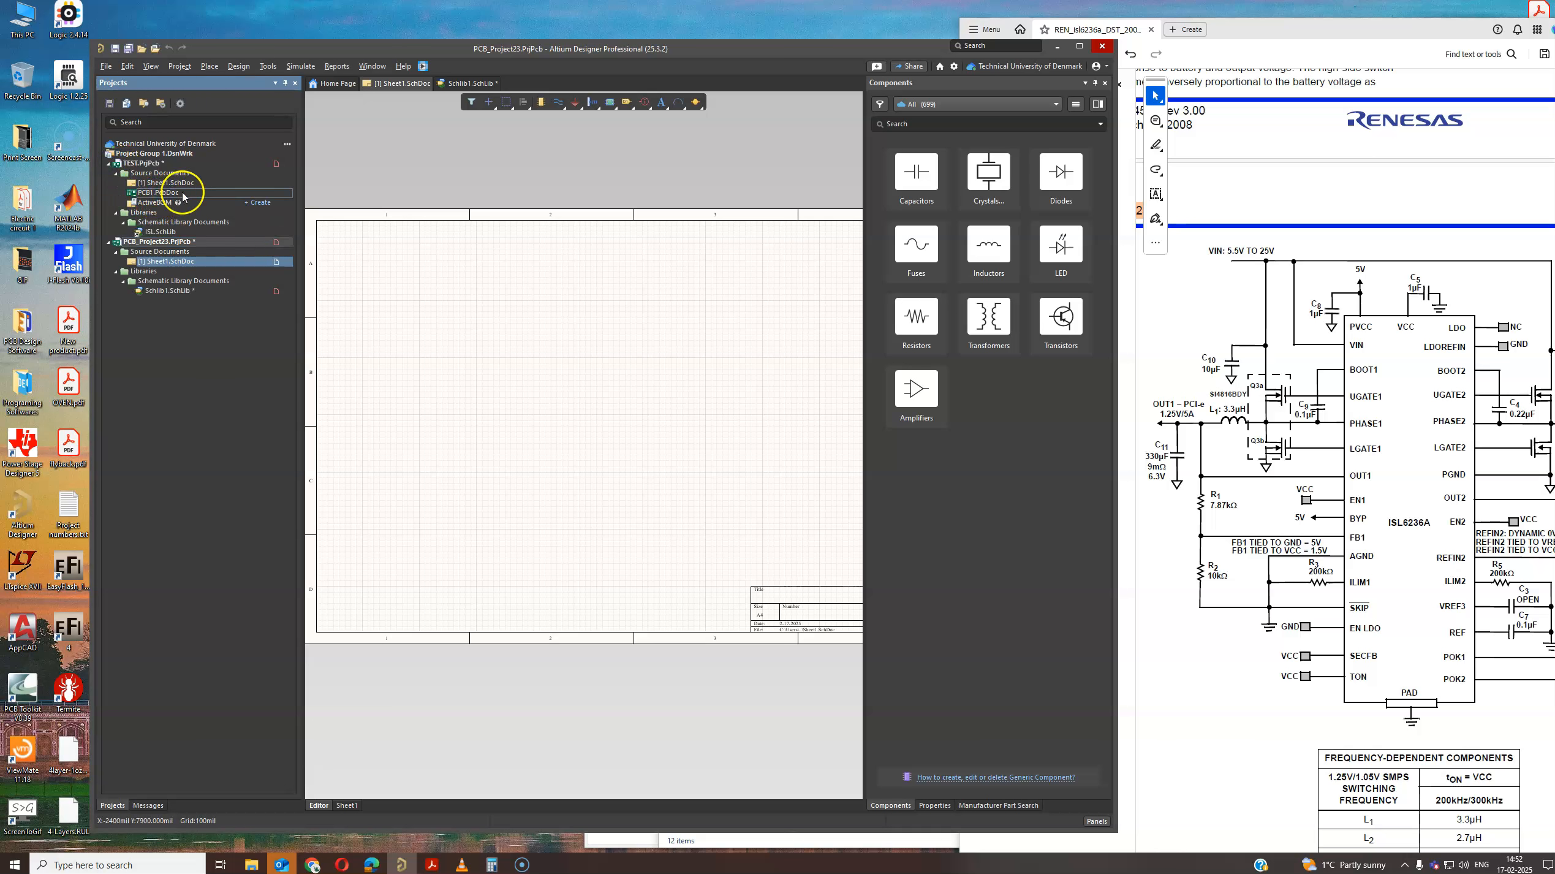
{"action": "double_click", "coordinate": [184, 184]}
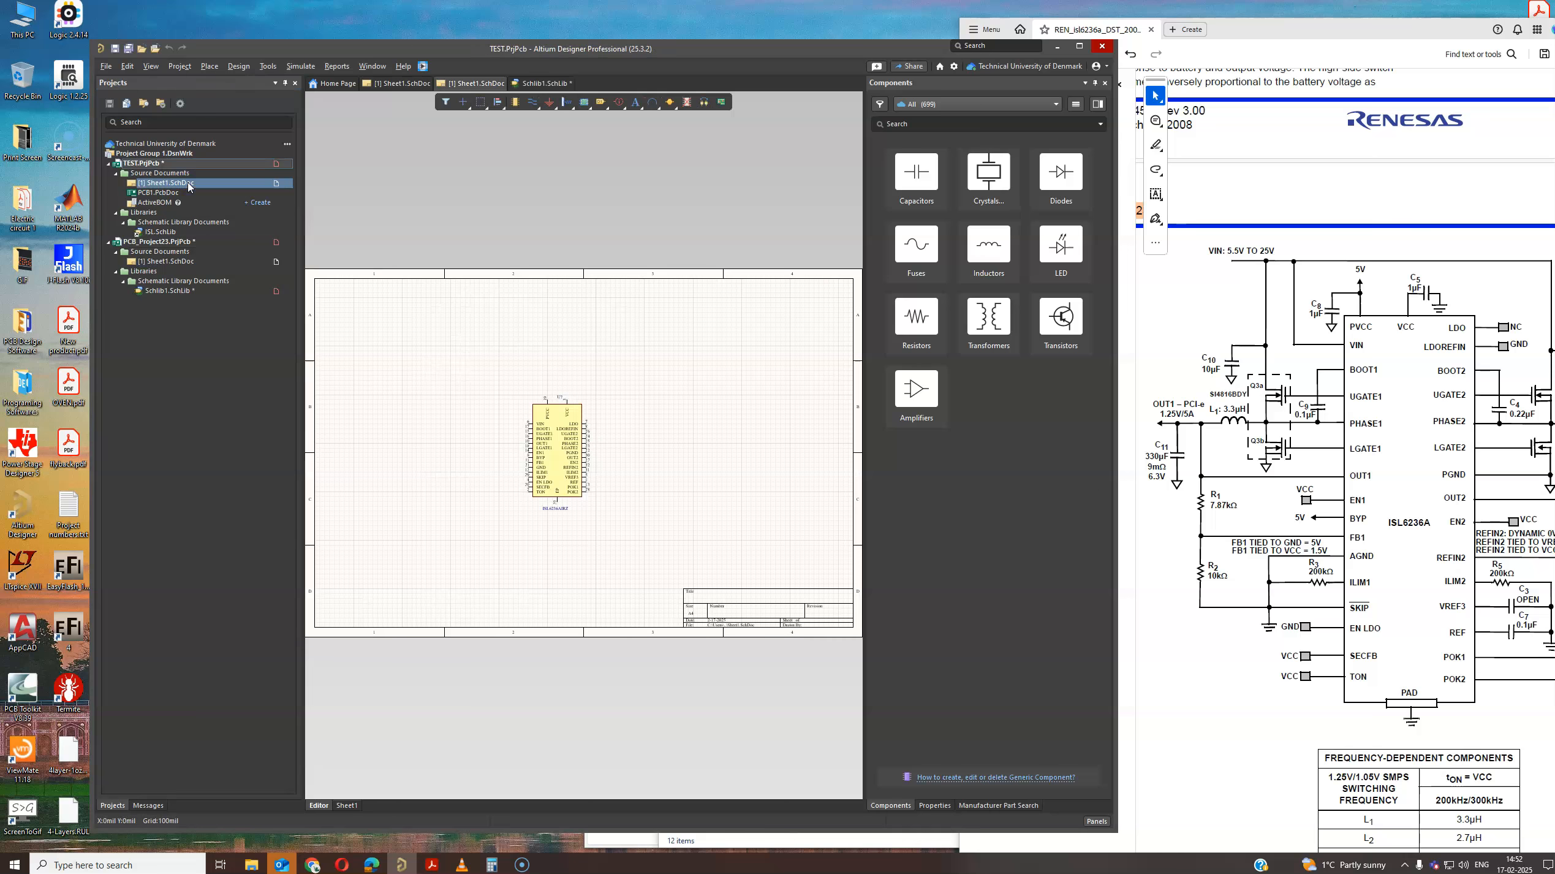
- Open ISL.SchLib from the TEST.PrjPcb libraries and examine the pin arrangement of its ISL6236AIRZ symbol
{"action": "left_click", "coordinate": [116, 212]}
{"action": "left_click", "coordinate": [116, 213]}
{"action": "double_click", "coordinate": [158, 231]}
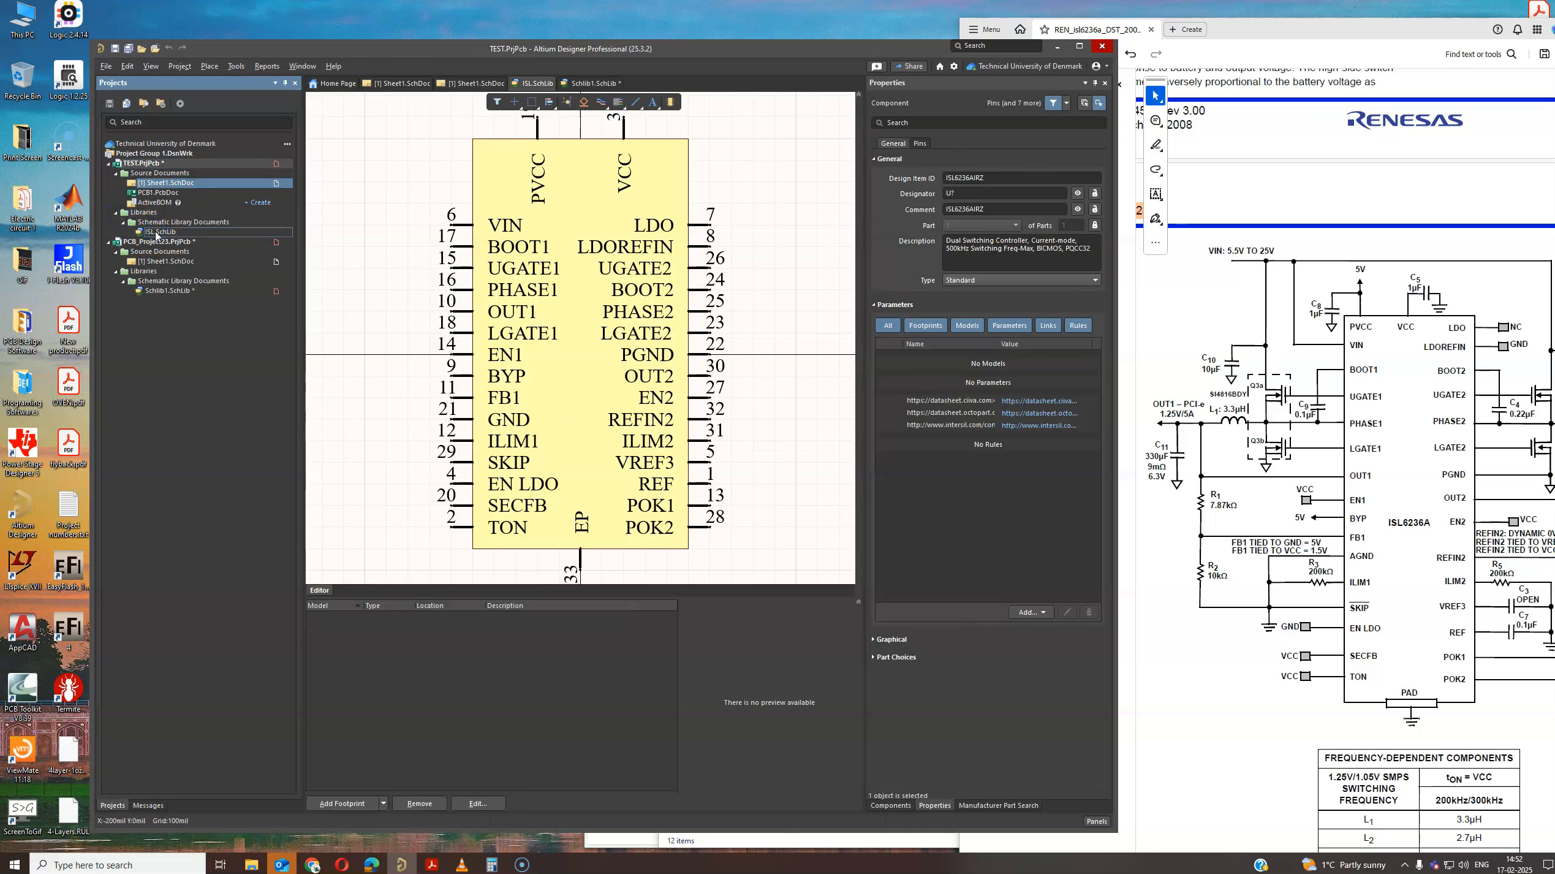
{"action": "scroll", "coordinate": [404, 398], "scroll_direction": "down", "scroll_amount": 4, "text": "ctrl"}
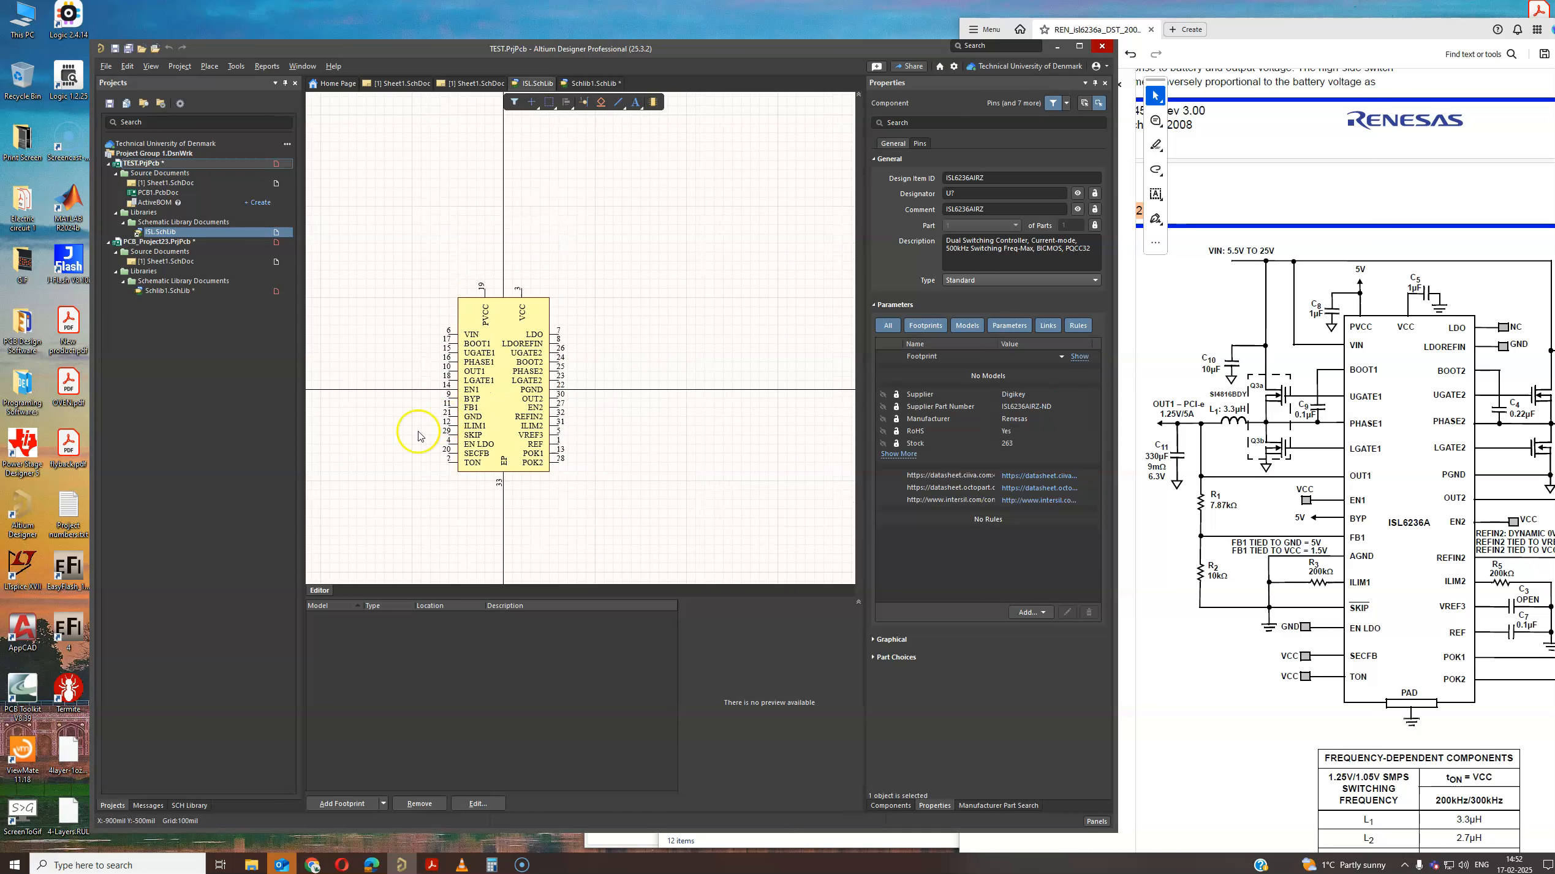
{"action": "scroll", "coordinate": [411, 417], "scroll_direction": "up", "scroll_amount": 3, "text": "ctrl"}
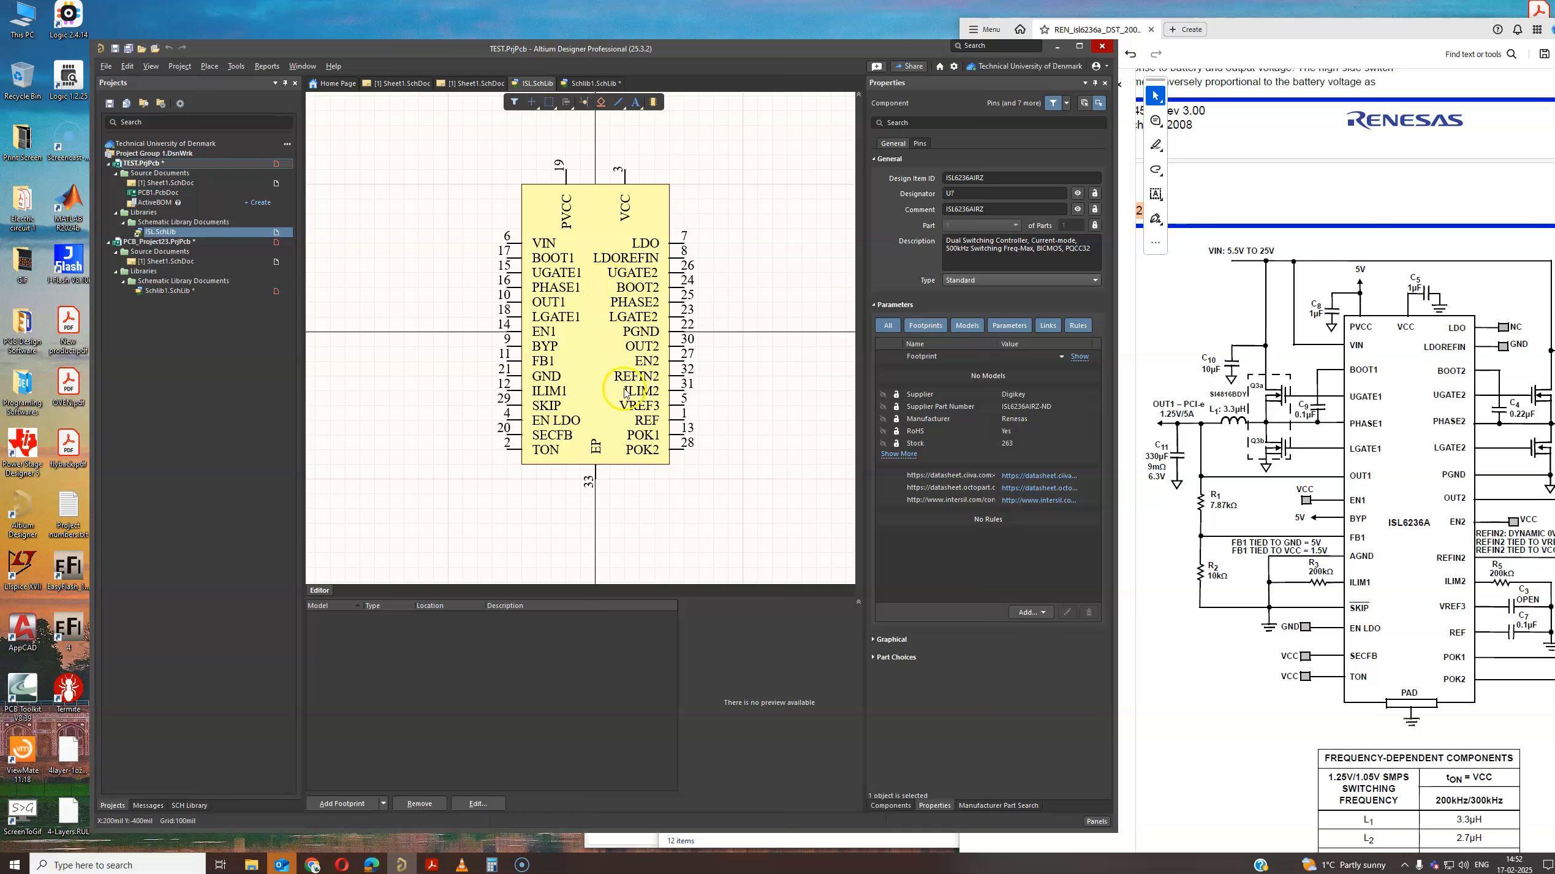
{"action": "scroll", "coordinate": [760, 378], "scroll_direction": "down", "scroll_amount": 2, "text": "ctrl"}
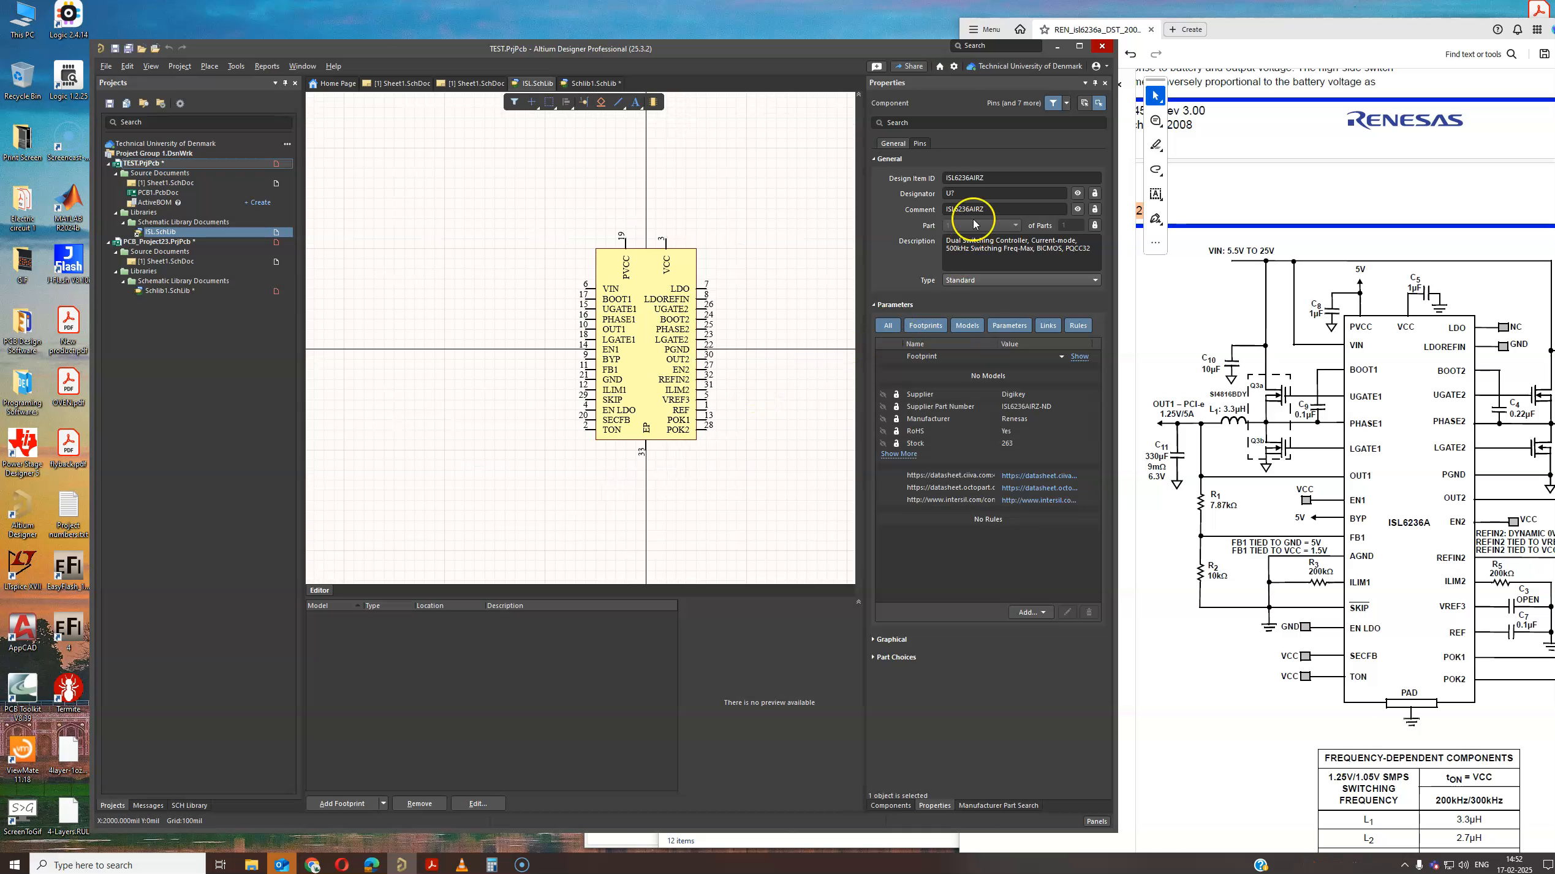
- Review the Design Item ID, Comment and Designator of the ISL6236AIRZ component in ISL.SchLib
{"action": "left_click", "coordinate": [972, 177]}
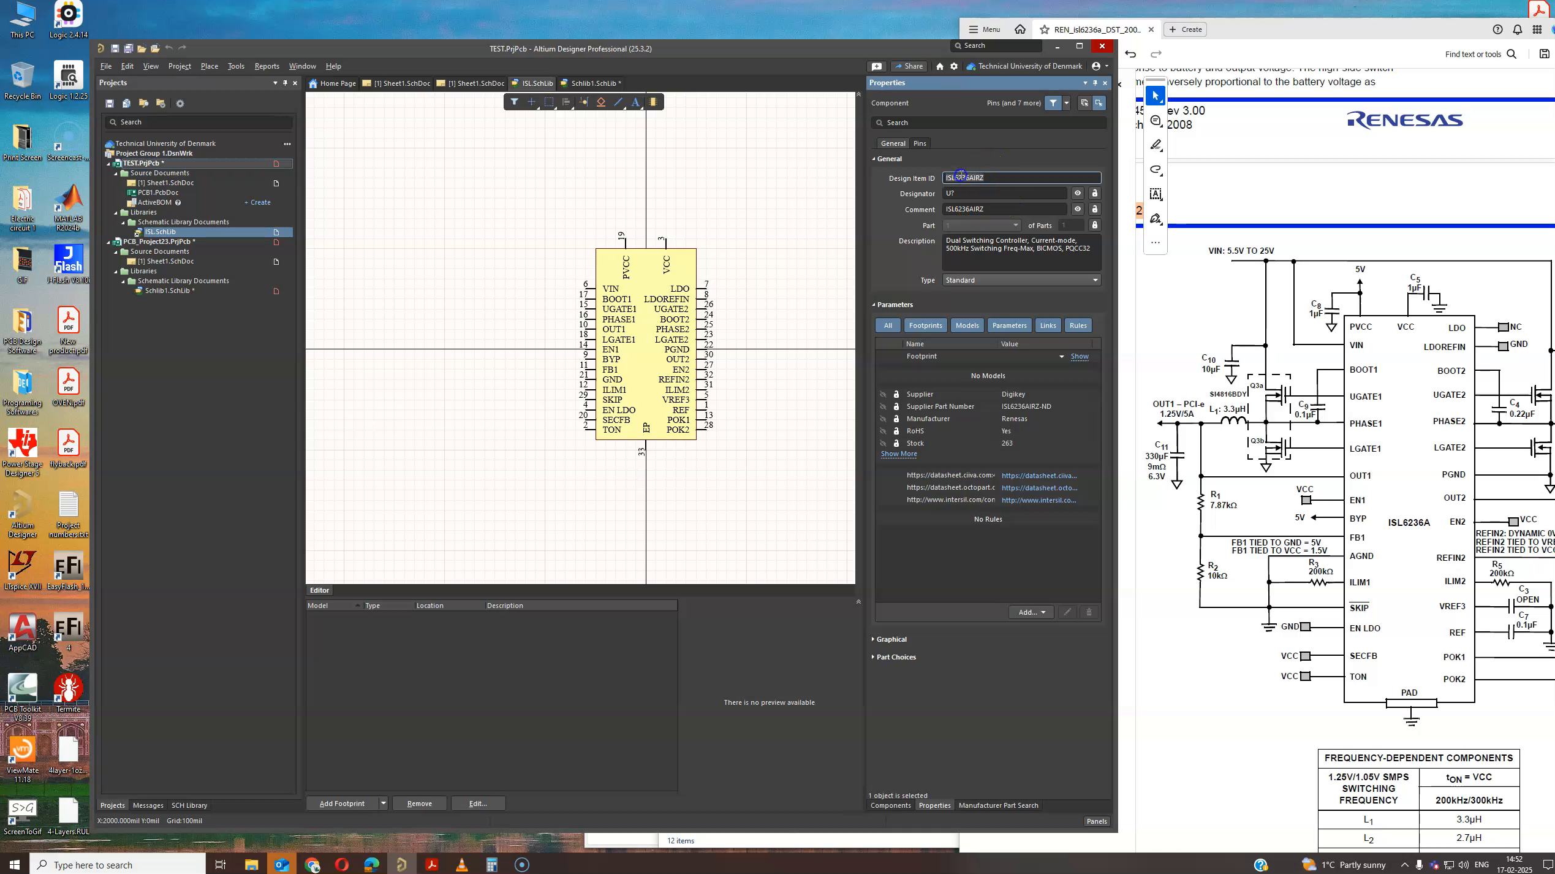
{"action": "left_click", "coordinate": [965, 210]}
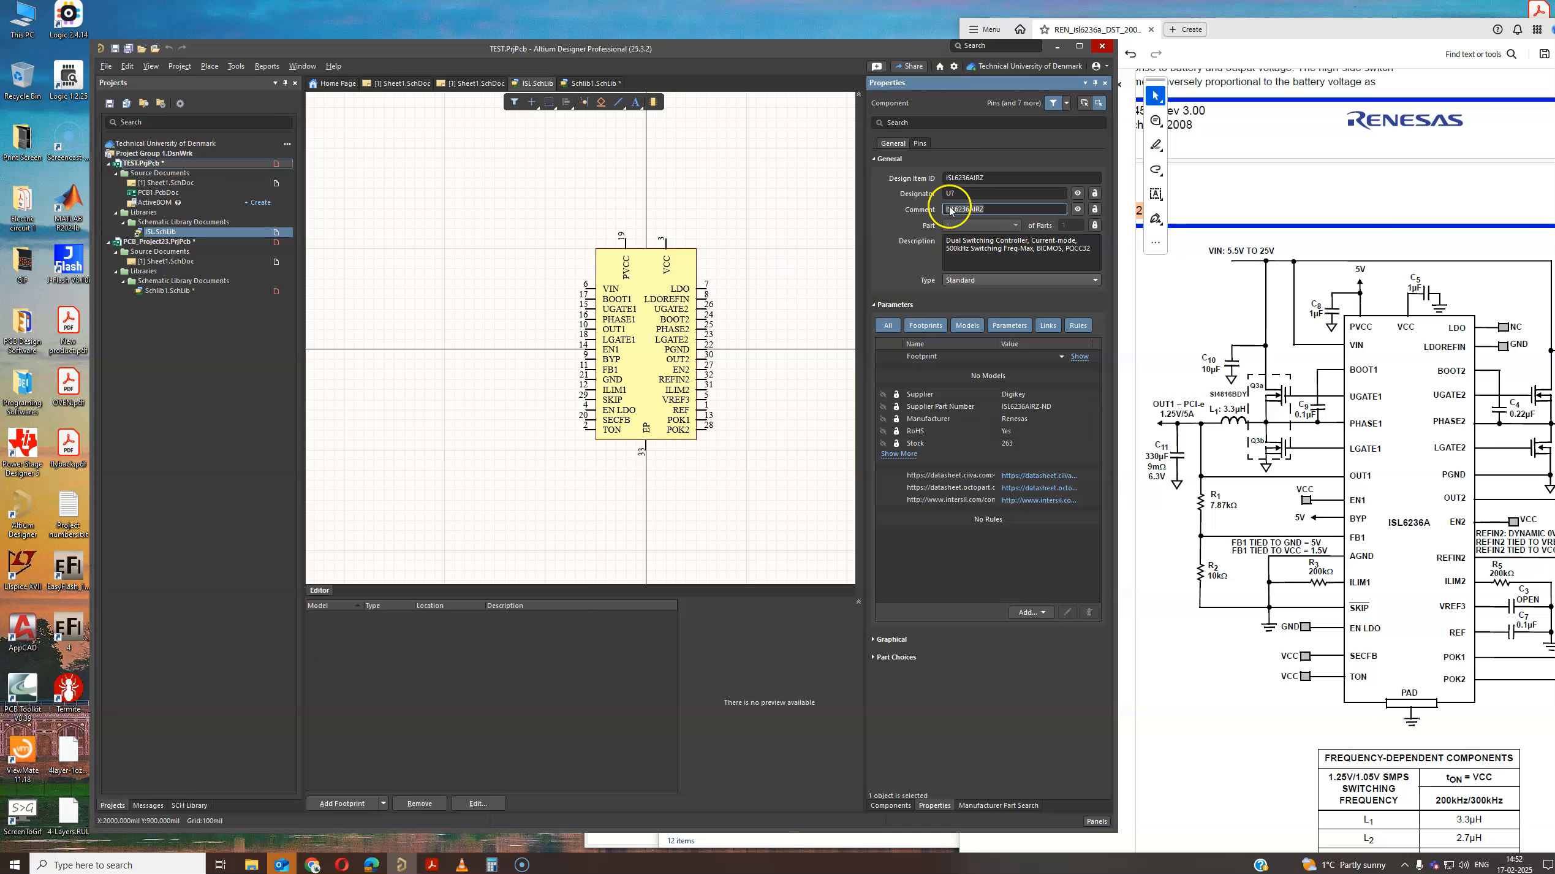
{"action": "left_click", "coordinate": [968, 192]}
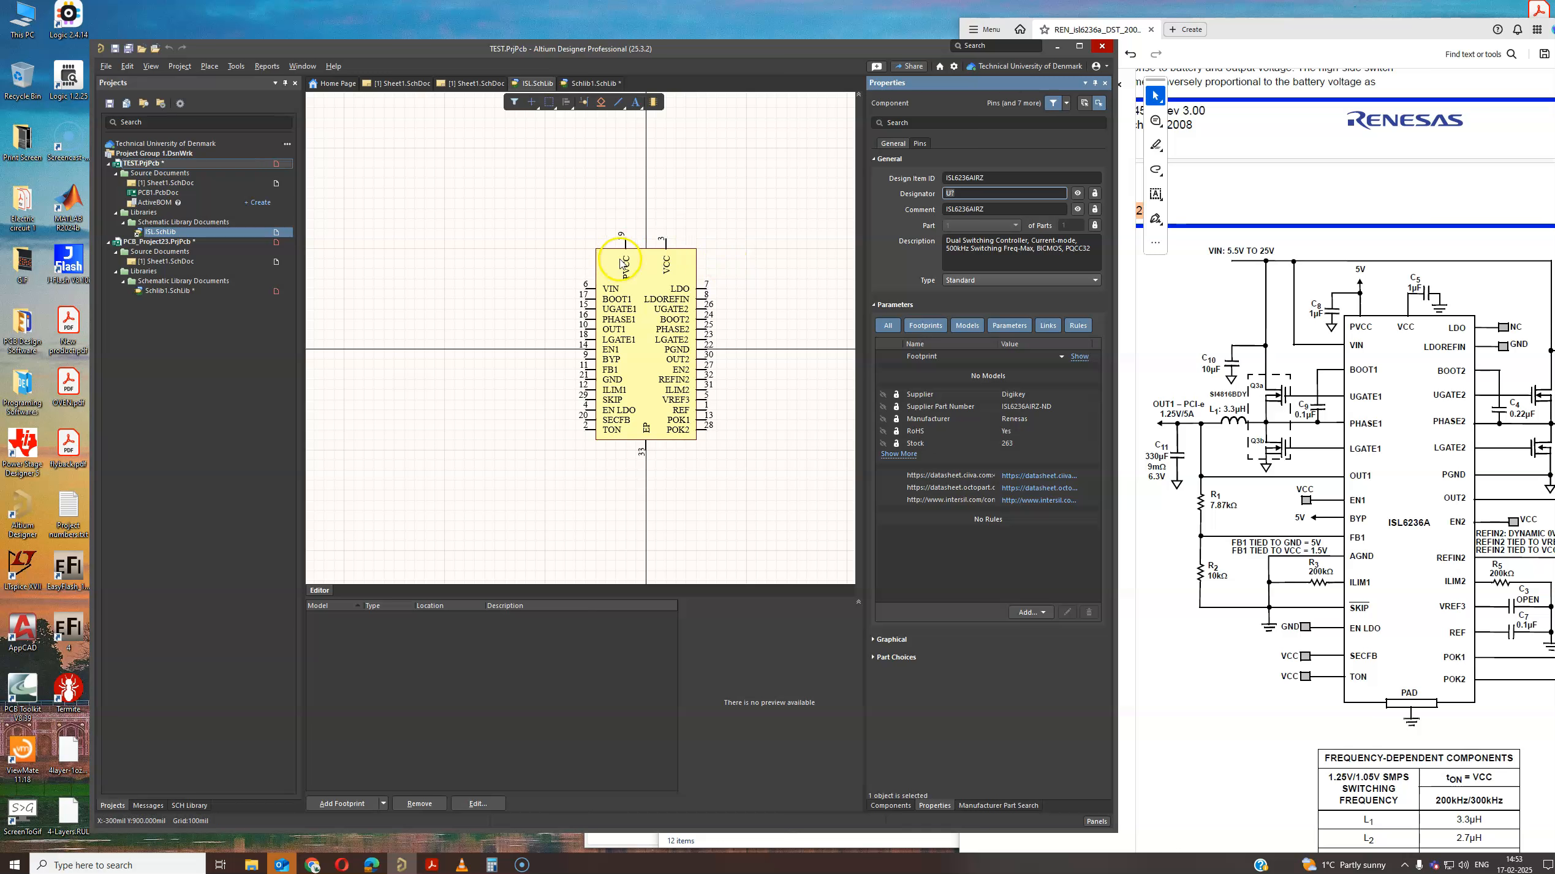
{"action": "left_click", "coordinate": [482, 297]}
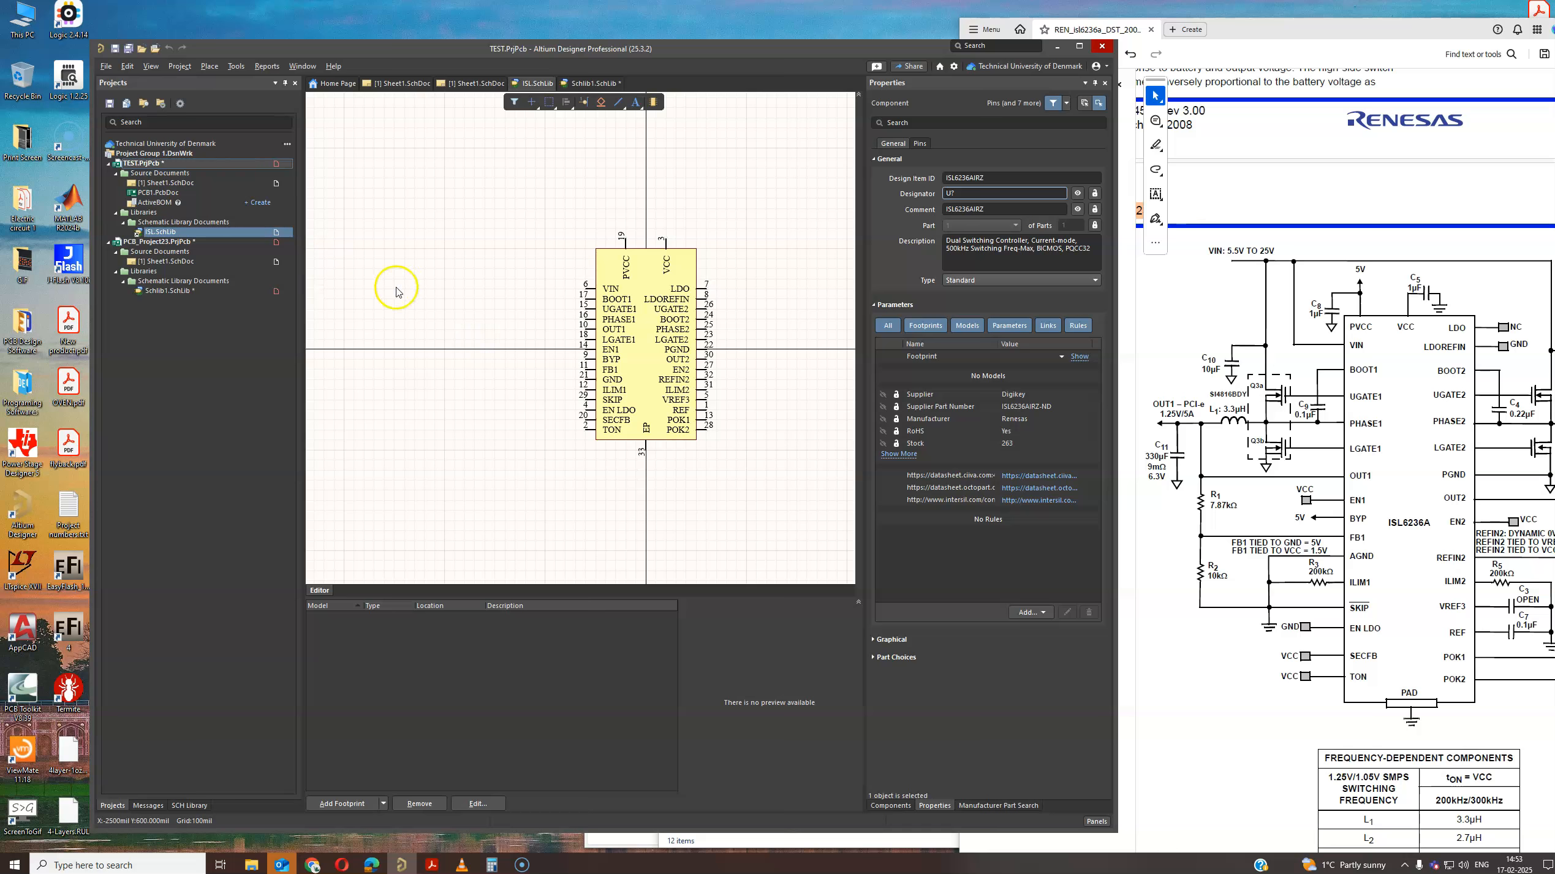
- Return to Sheet1.SchDoc of TEST.PrjPcb and choose ISL.SchLib as the library to place components from
{"action": "double_click", "coordinate": [166, 183]}
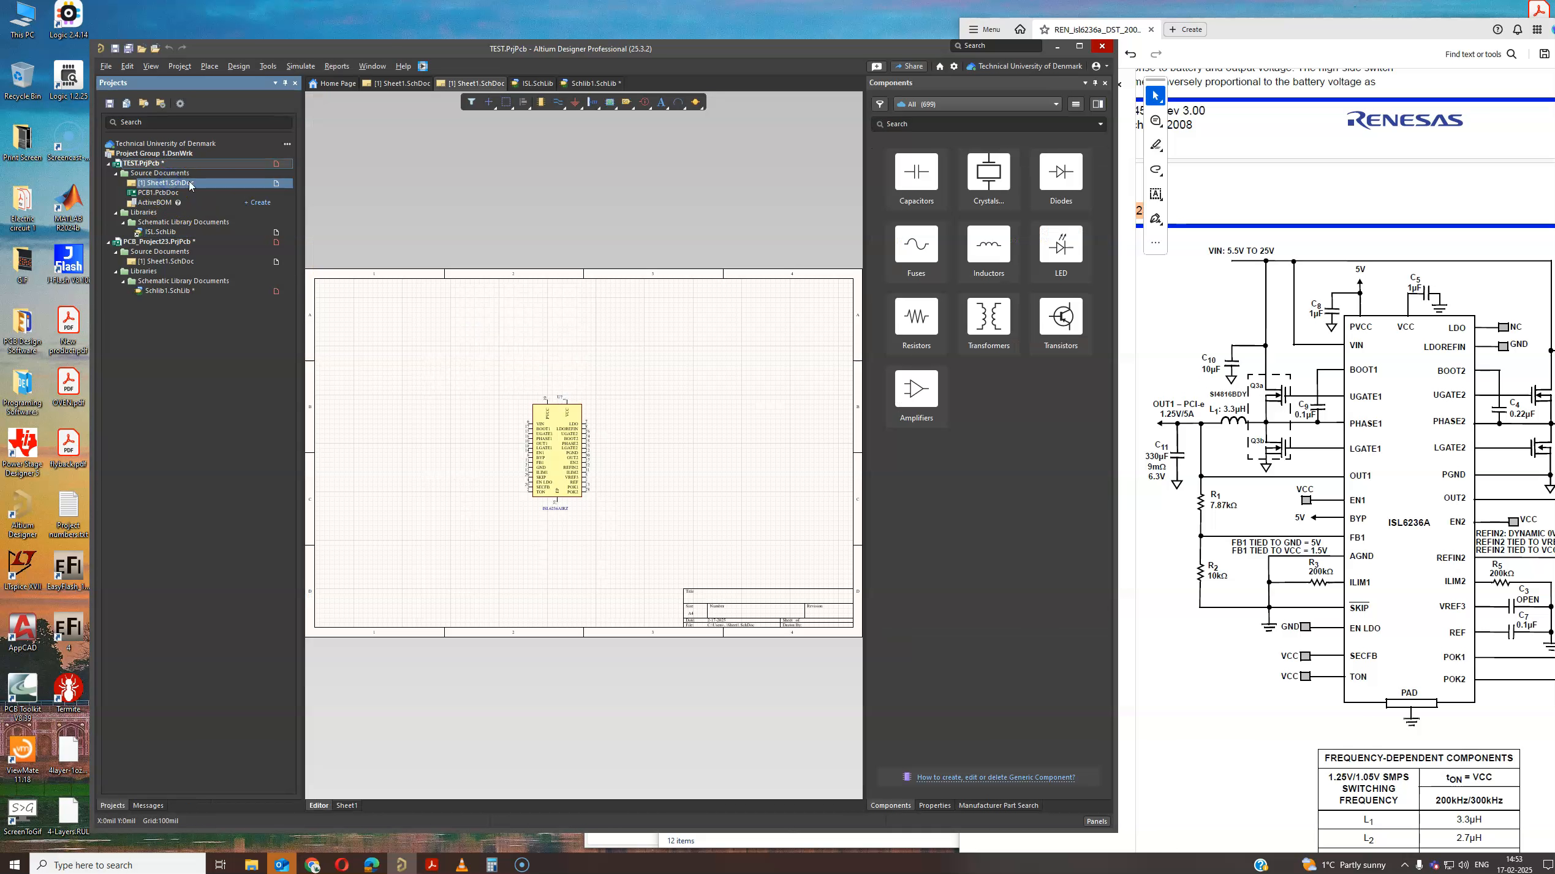
{"action": "scroll", "coordinate": [628, 416], "scroll_direction": "up", "scroll_amount": 3, "text": "ctrl"}
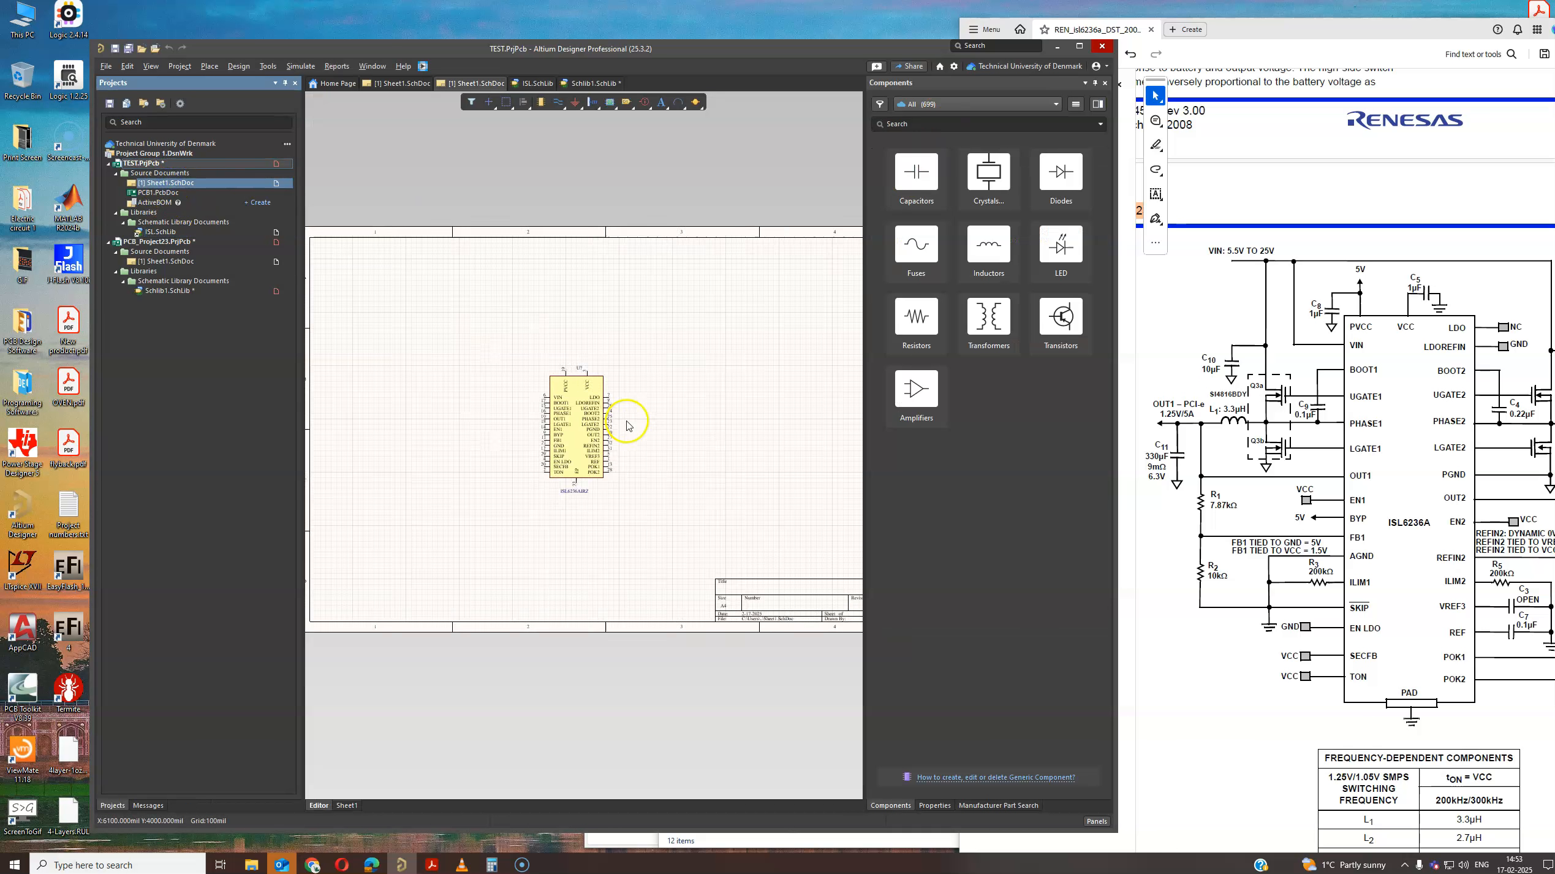
{"action": "scroll", "coordinate": [757, 291], "scroll_direction": "up", "scroll_amount": 1, "text": "ctrl"}
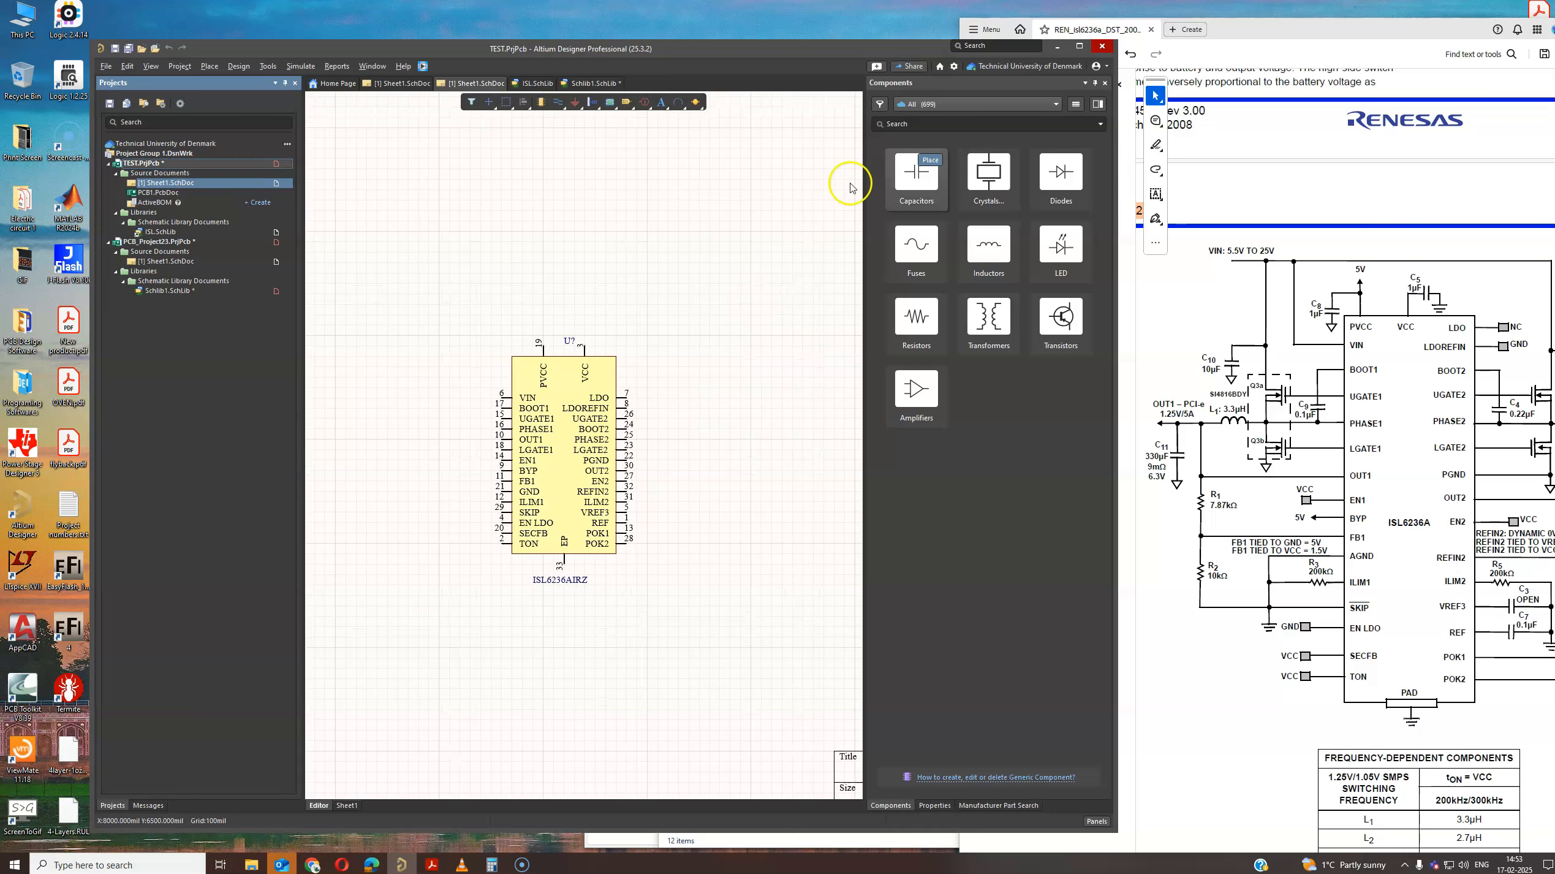
{"action": "left_click", "coordinate": [956, 106]}
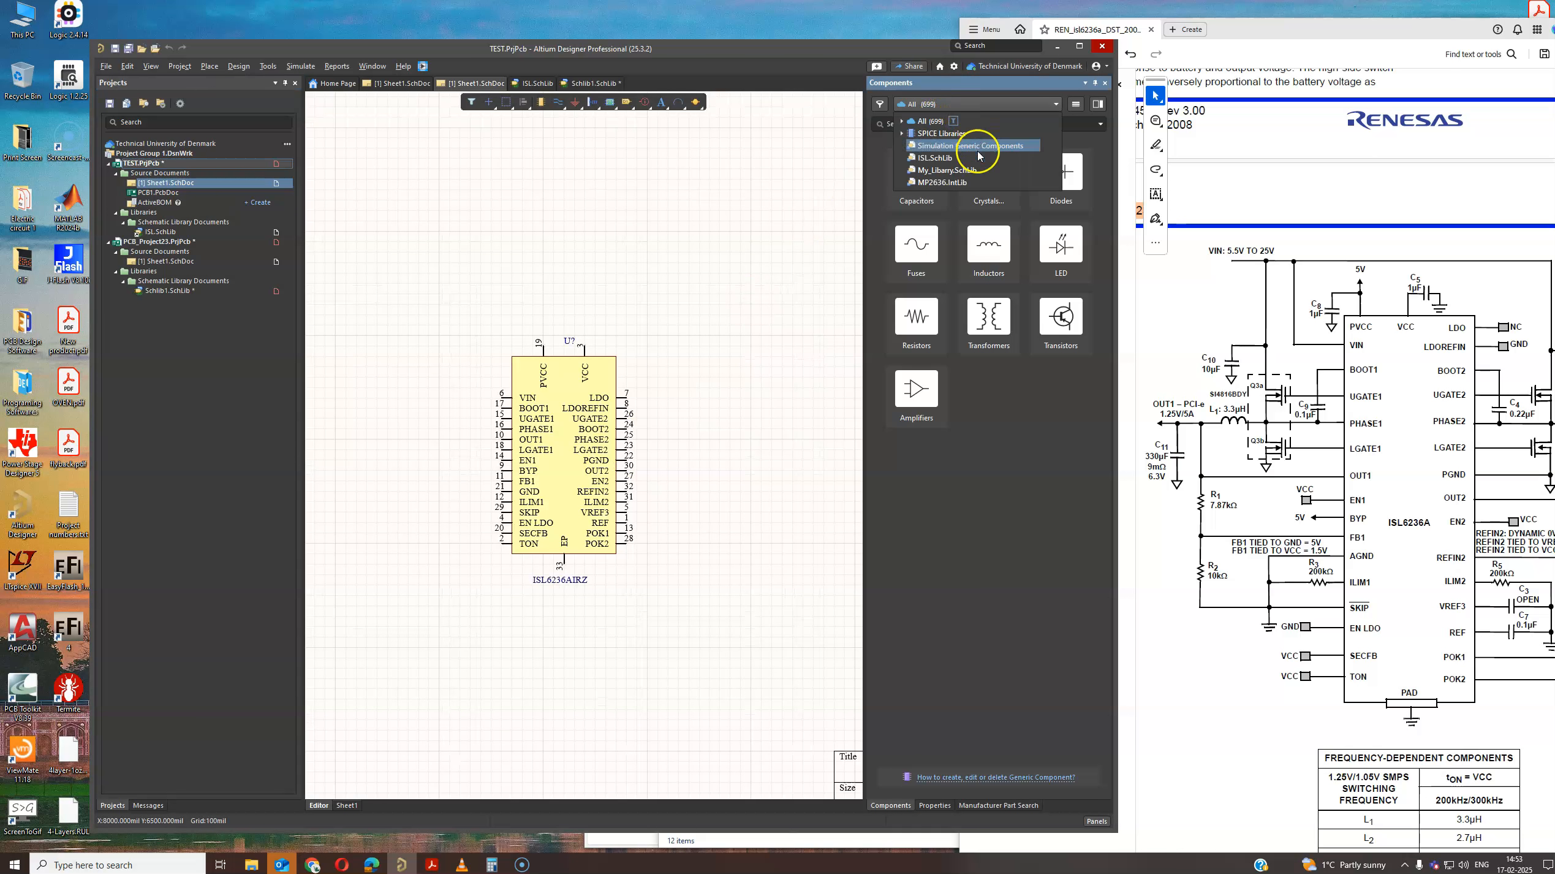
{"action": "left_click", "coordinate": [931, 159]}
{"action": "left_click", "coordinate": [924, 156]}
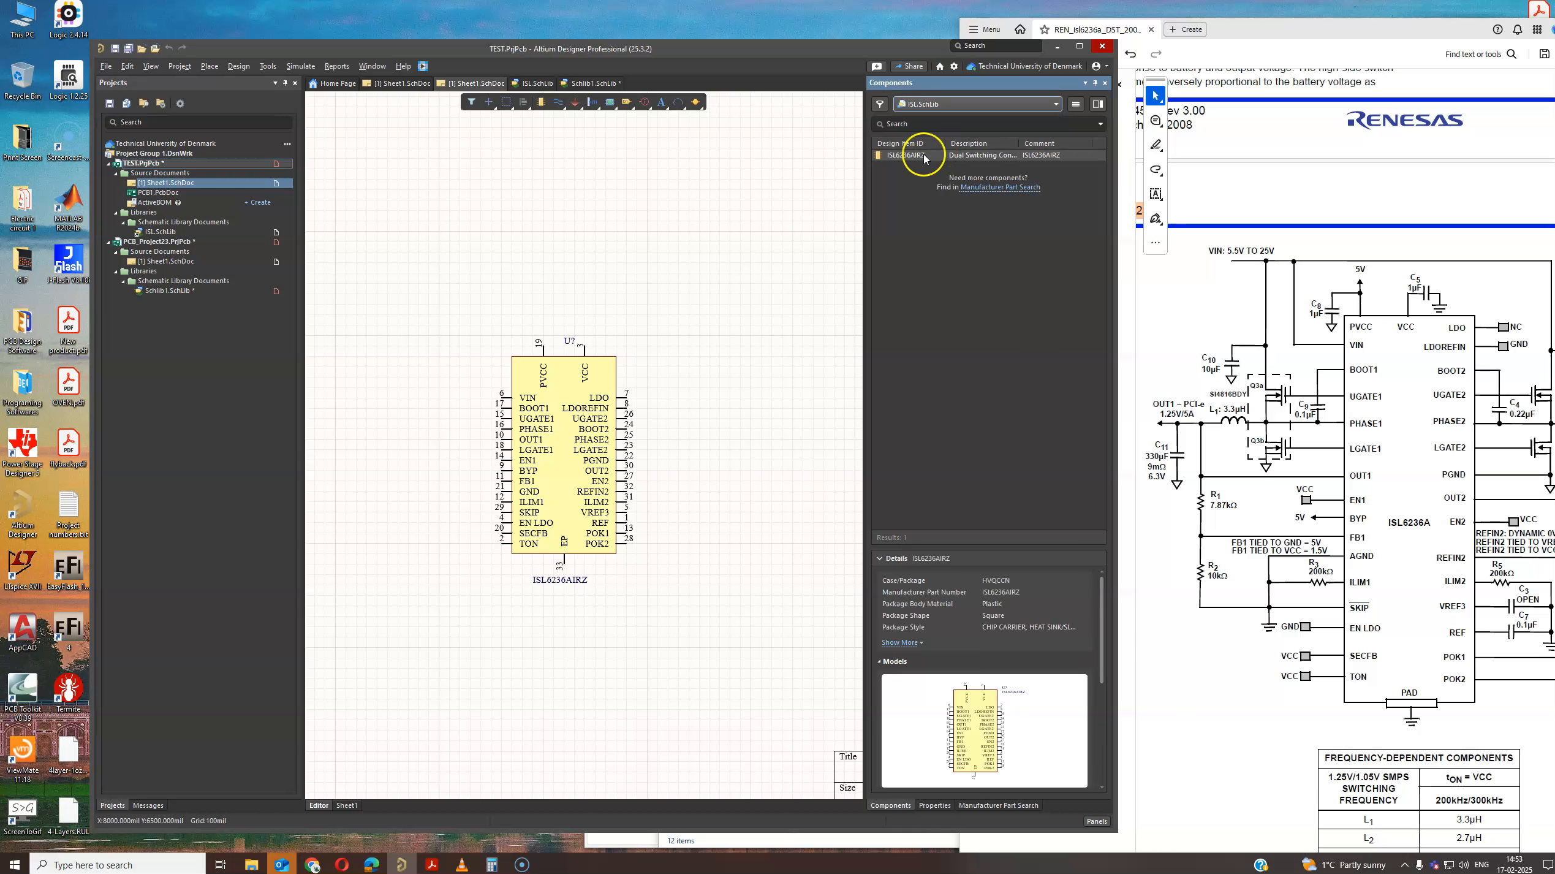
- Place a second ISL6236AIRZ component on the schematic sheet, above and to the right of the existing one
{"action": "right_click", "coordinate": [924, 157]}
{"action": "left_click", "coordinate": [926, 156]}
{"action": "right_click", "coordinate": [919, 157]}
{"action": "left_click", "coordinate": [850, 166]}
{"action": "left_click_drag", "start_coordinate": [958, 156], "coordinate": [722, 290]}
- Move the ISL6236AIRZ comment label of the newly placed component to just below its symbol body
{"action": "scroll", "coordinate": [721, 290], "scroll_direction": "down", "scroll_amount": 3, "text": "ctrl"}
{"action": "scroll", "coordinate": [721, 291], "scroll_direction": "up", "scroll_amount": 1, "text": "ctrl"}
{"action": "scroll", "coordinate": [737, 242], "scroll_direction": "up", "scroll_amount": 3, "text": "ctrl"}
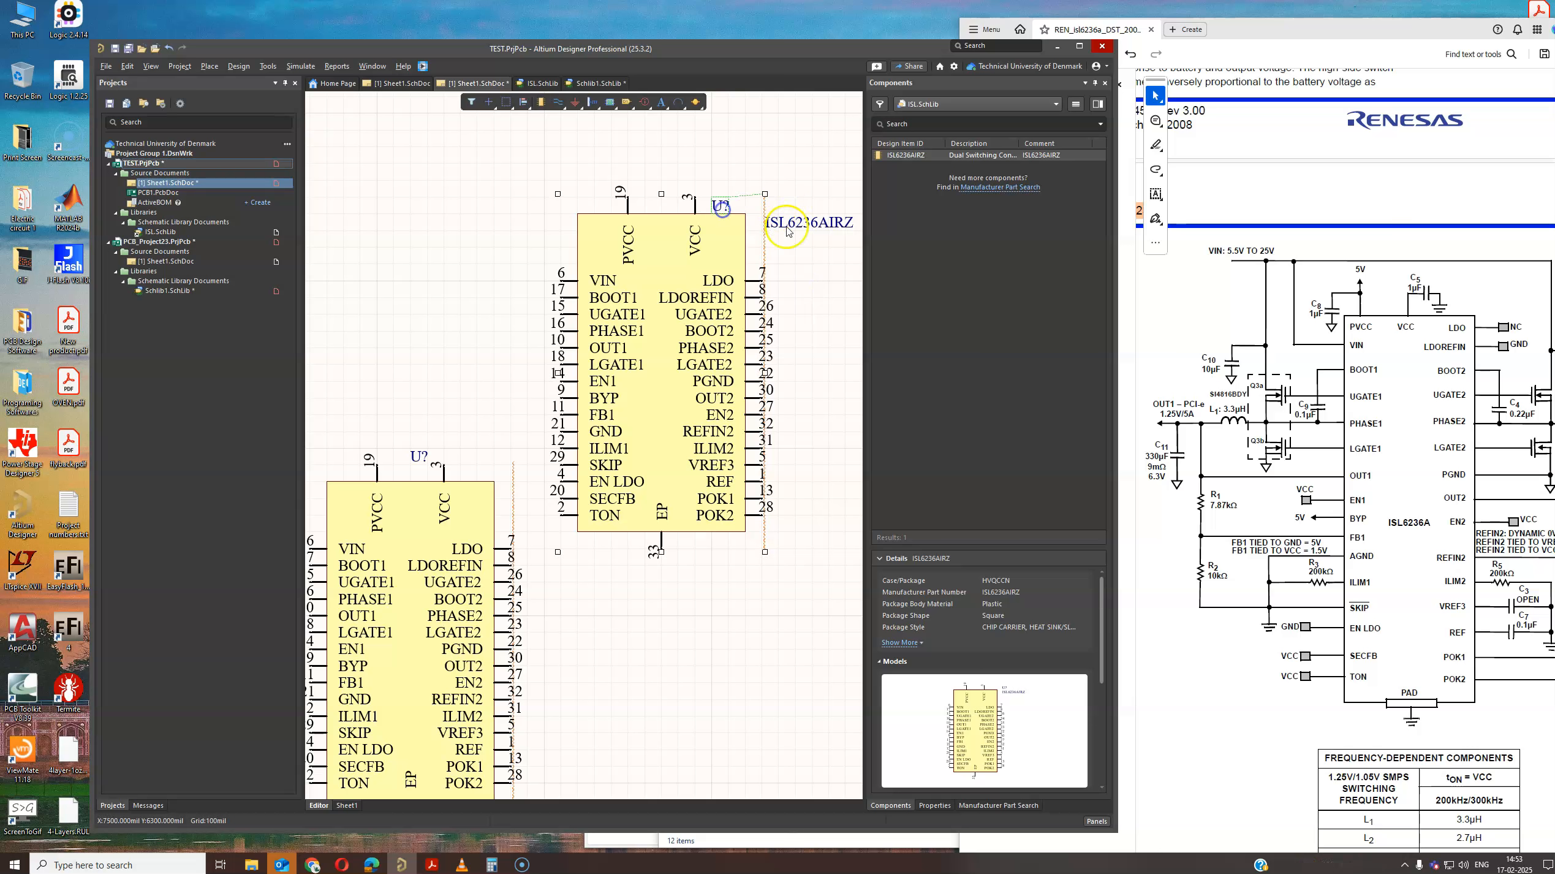
{"action": "scroll", "coordinate": [801, 296], "scroll_direction": "down", "scroll_amount": 1, "text": "ctrl"}
{"action": "left_click_drag", "start_coordinate": [808, 246], "coordinate": [748, 468]}
{"action": "scroll", "coordinate": [688, 471], "scroll_direction": "up", "scroll_amount": 2, "text": "ctrl"}
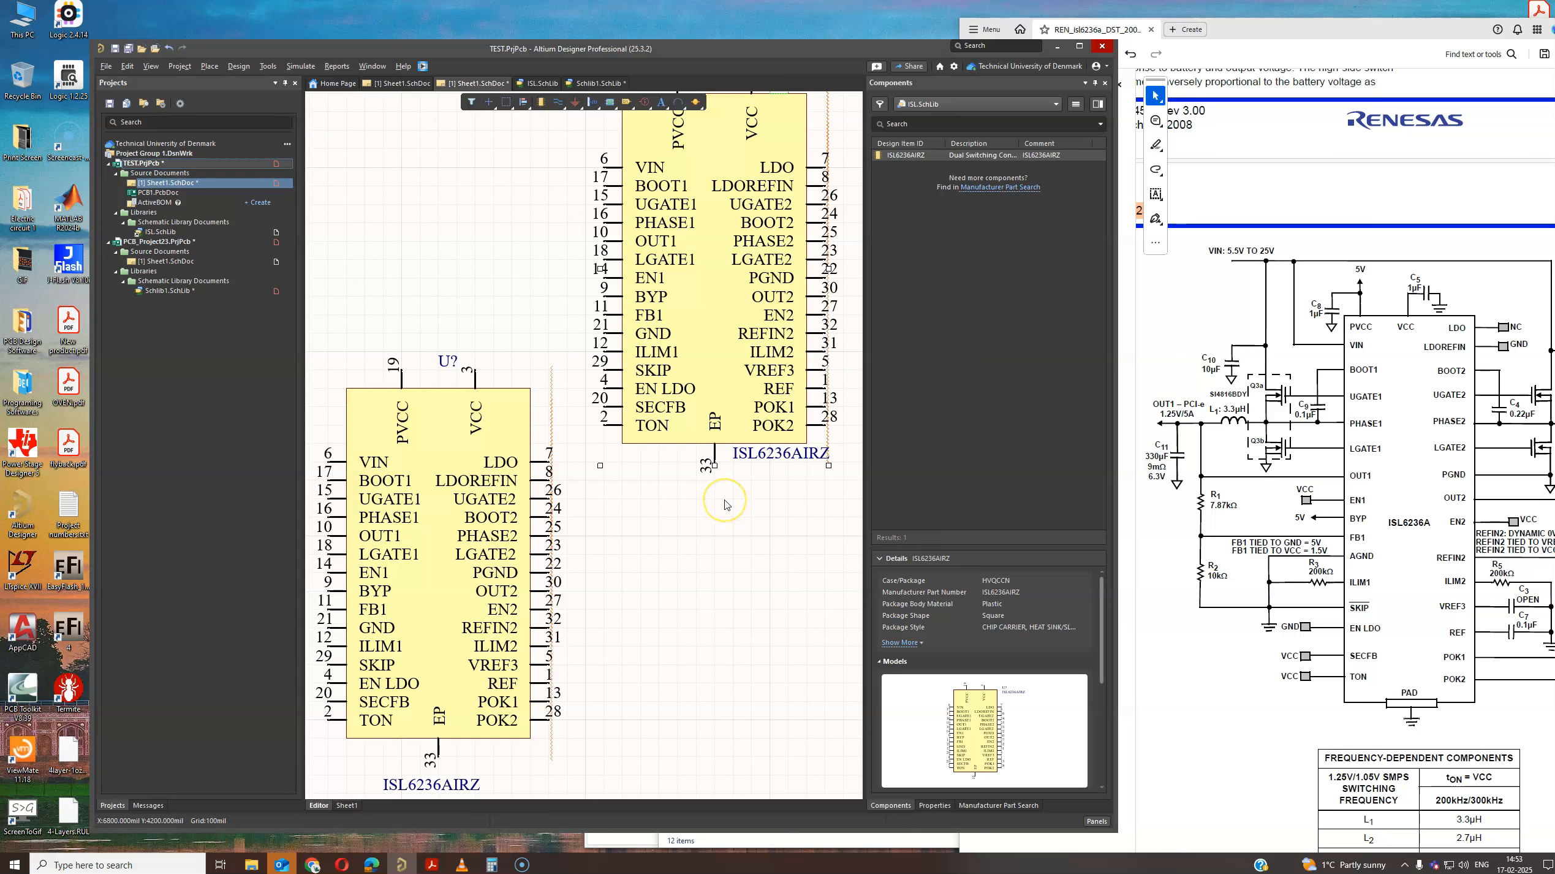
{"action": "scroll", "coordinate": [724, 502], "scroll_direction": "down", "scroll_amount": 2, "text": "ctrl"}
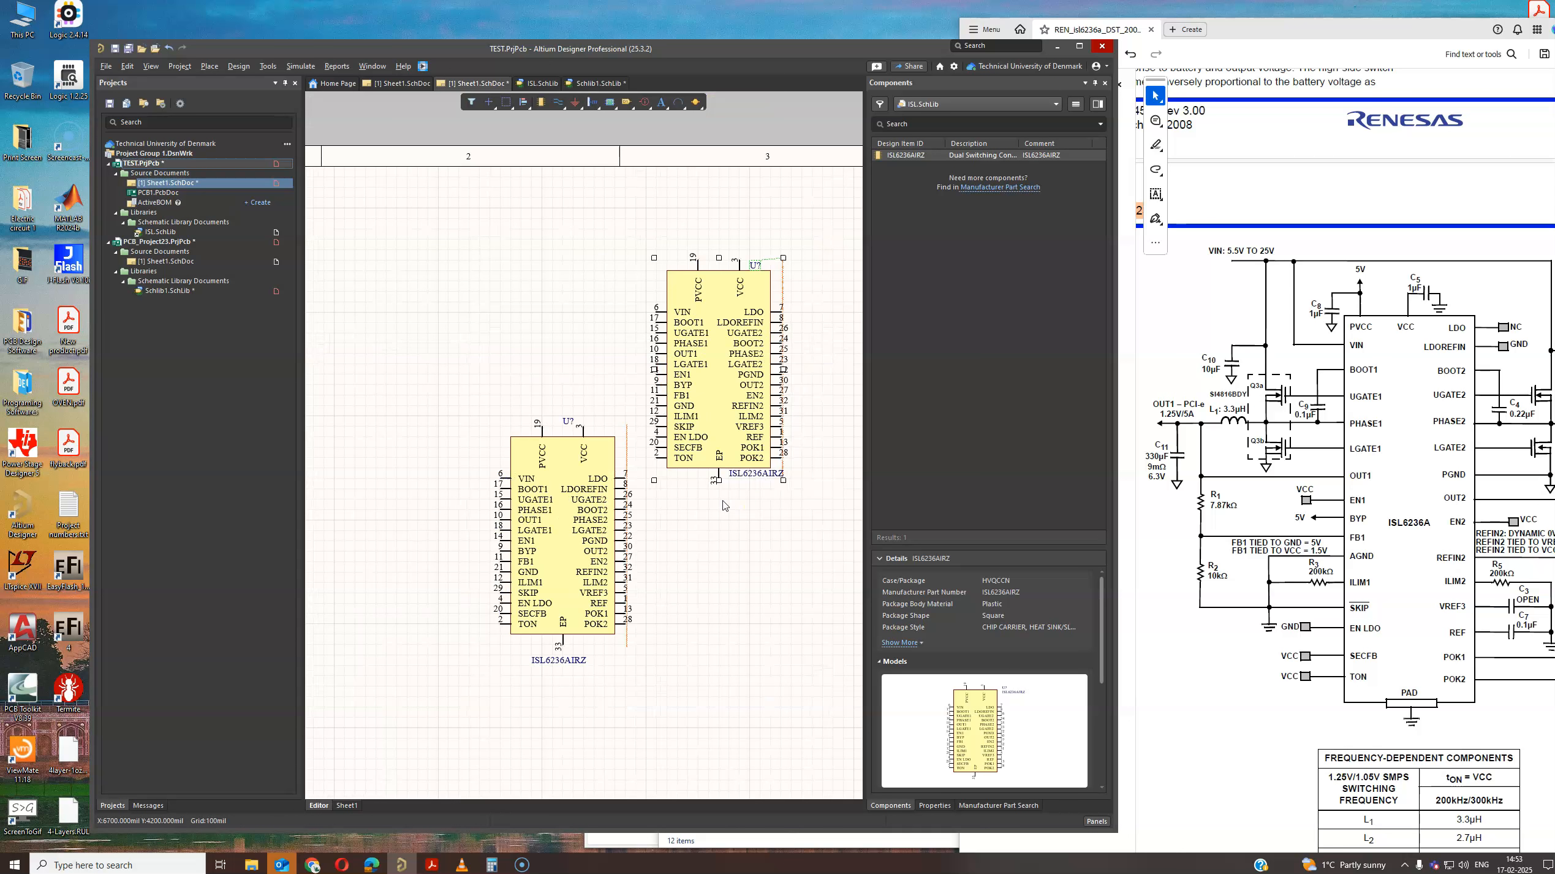